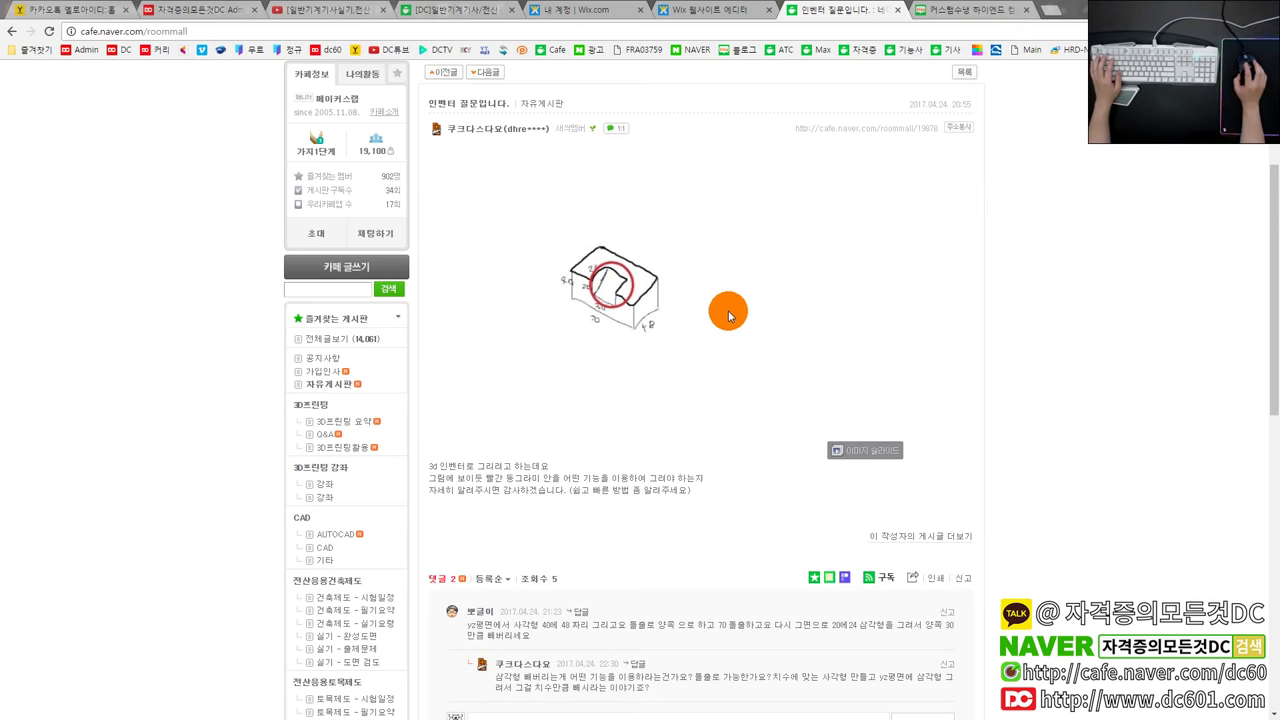
Enlarge the post's hand-drawn notched-block sketch in the photo viewer and mark up the notch.
click(622, 298)
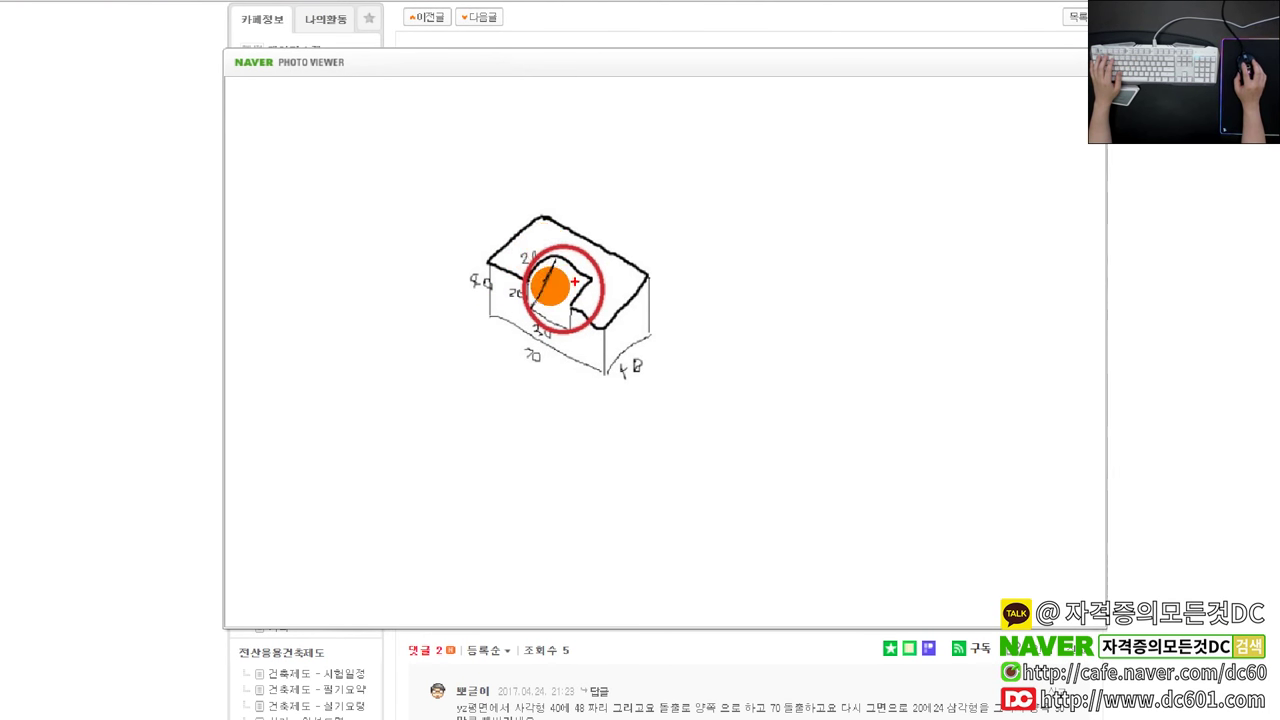
drag(541, 216, 715, 308)
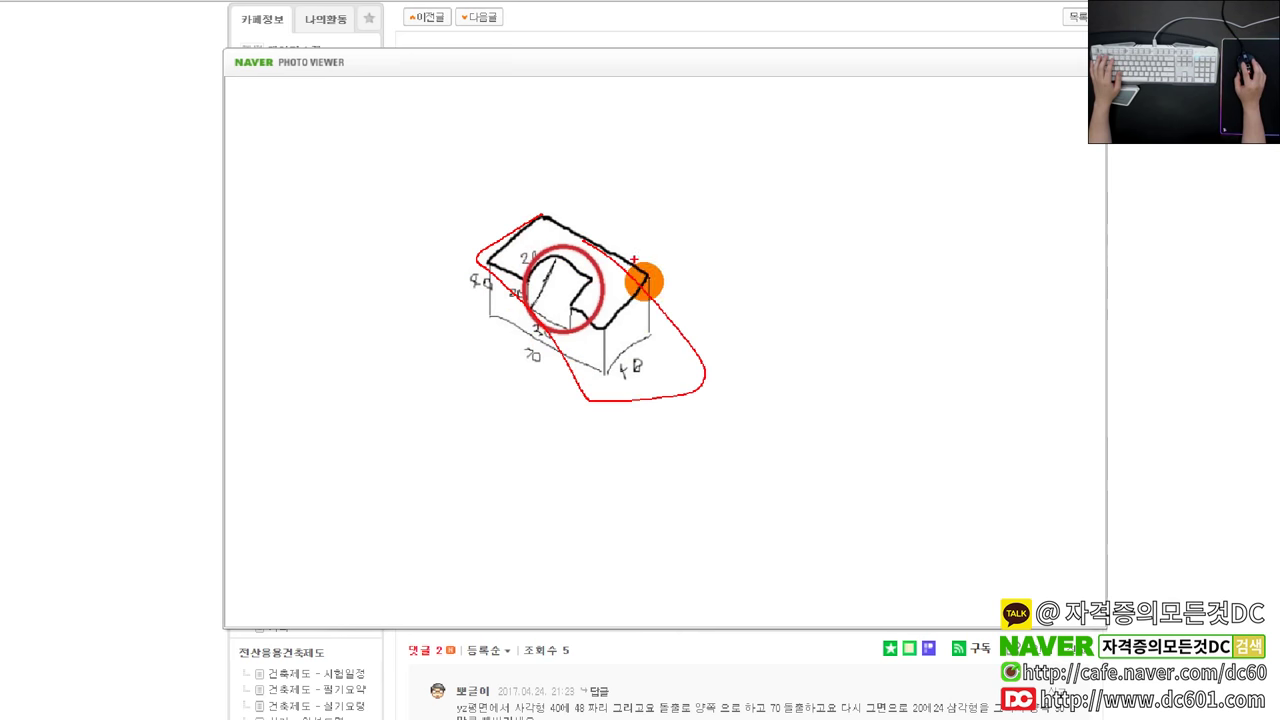
mouse_move(517, 277)
mouse_down()
mouse_move(571, 291)
mouse_move(501, 303)
mouse_up()
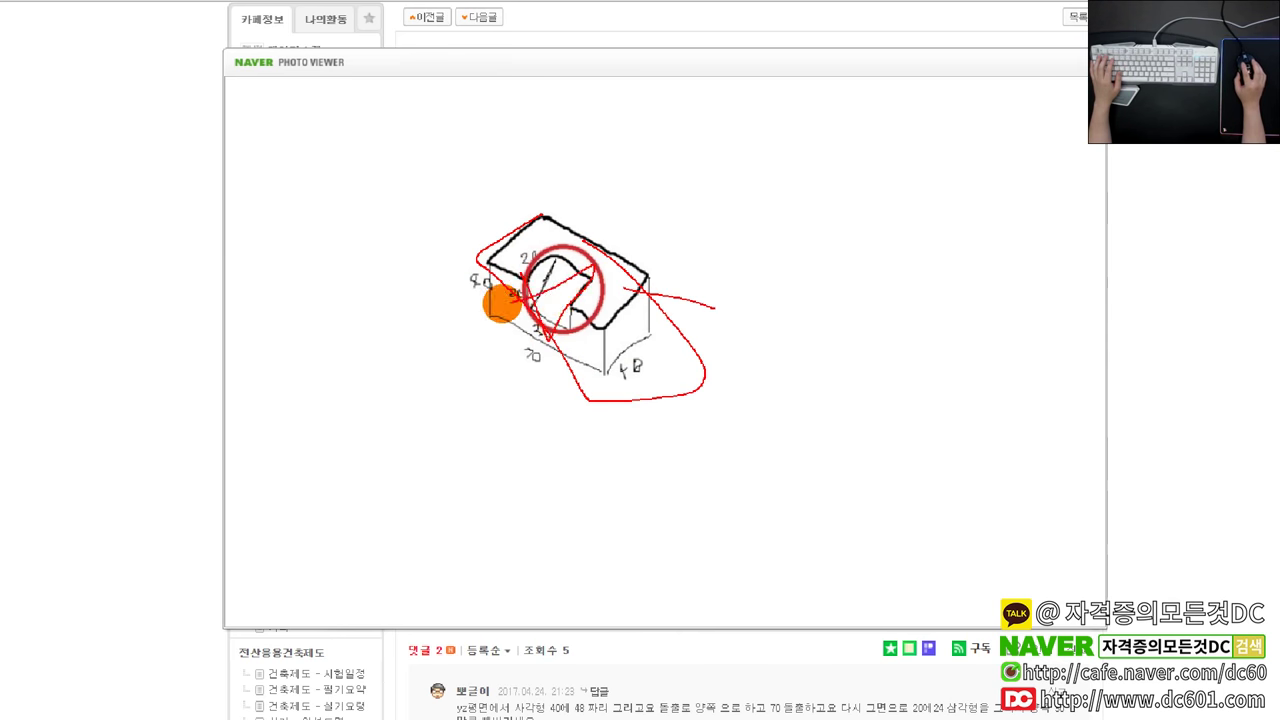
right_click(510, 292)
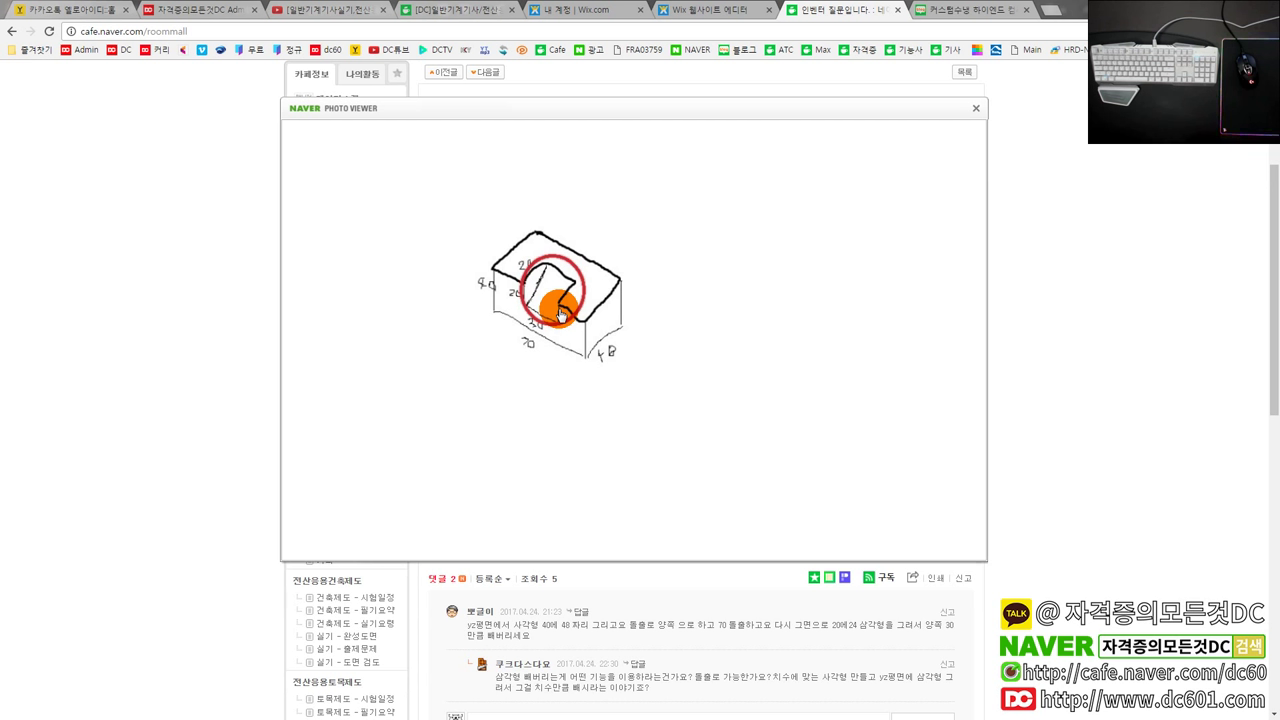
Glance at the YouTube video, then return to the Naver Cafe post and close the enlarged sketch.
click(320, 11)
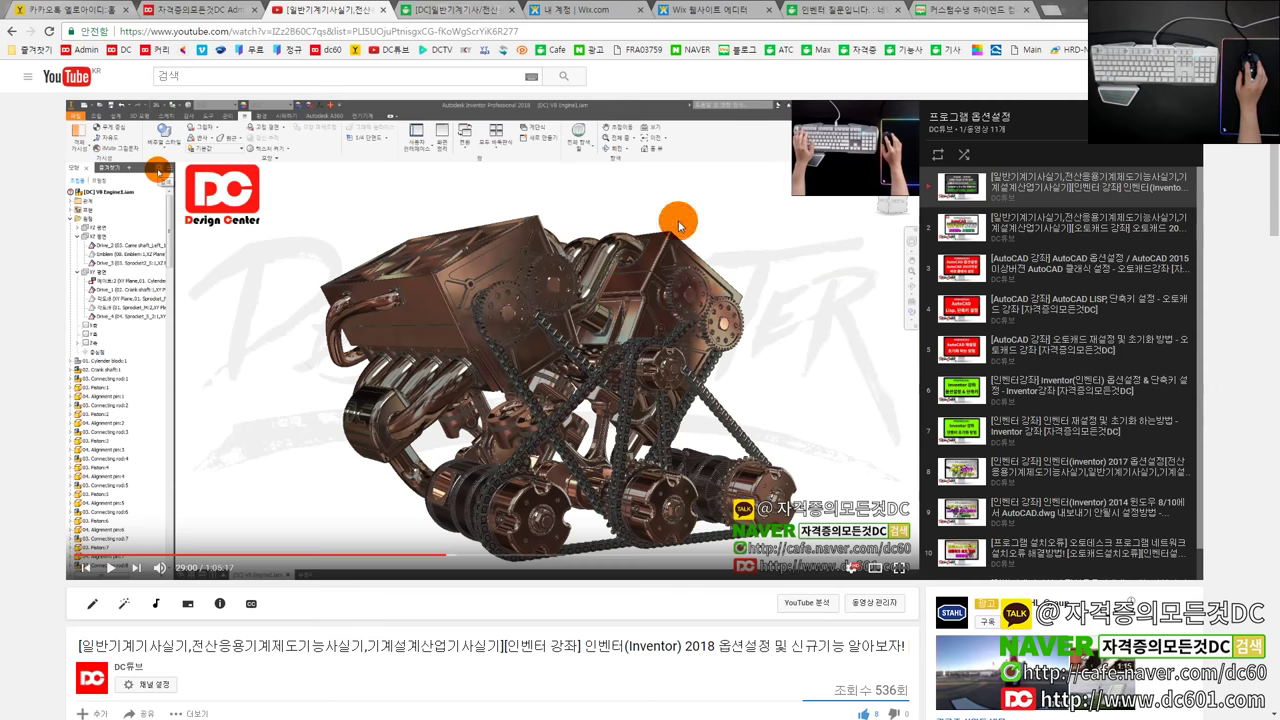
scroll(578, 585, down, 1)
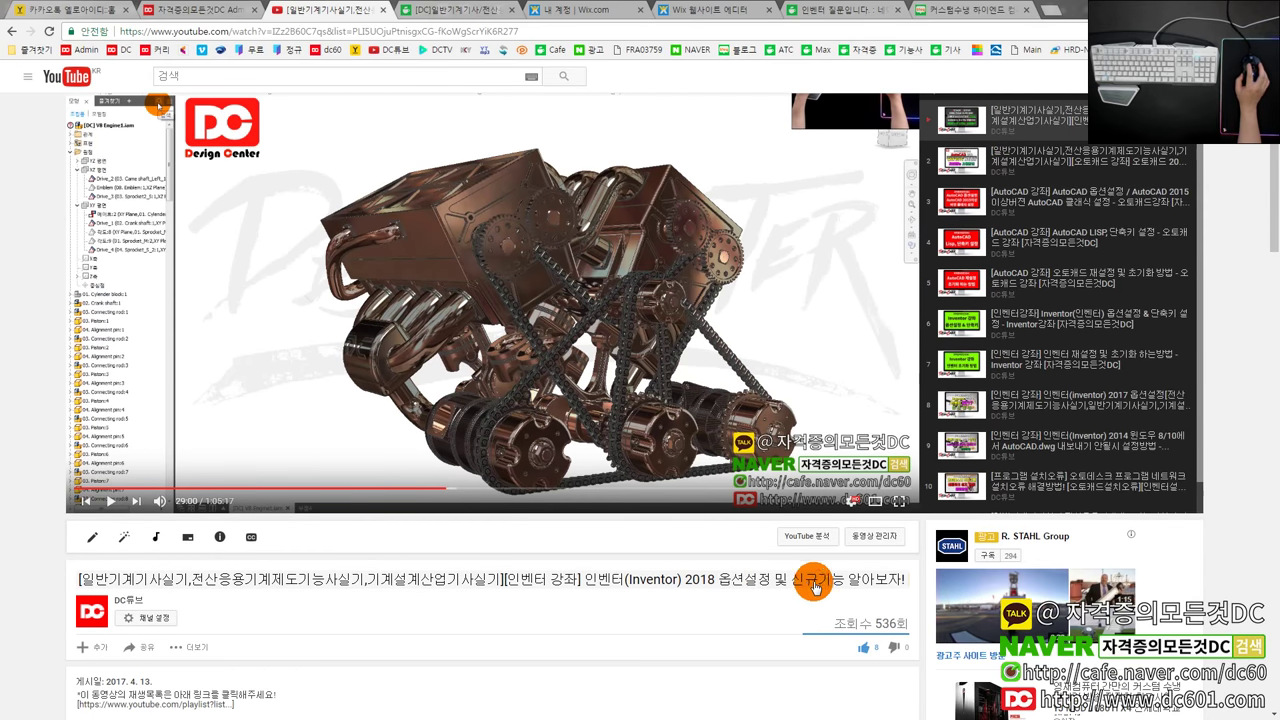
click(960, 14)
click(835, 12)
click(566, 300)
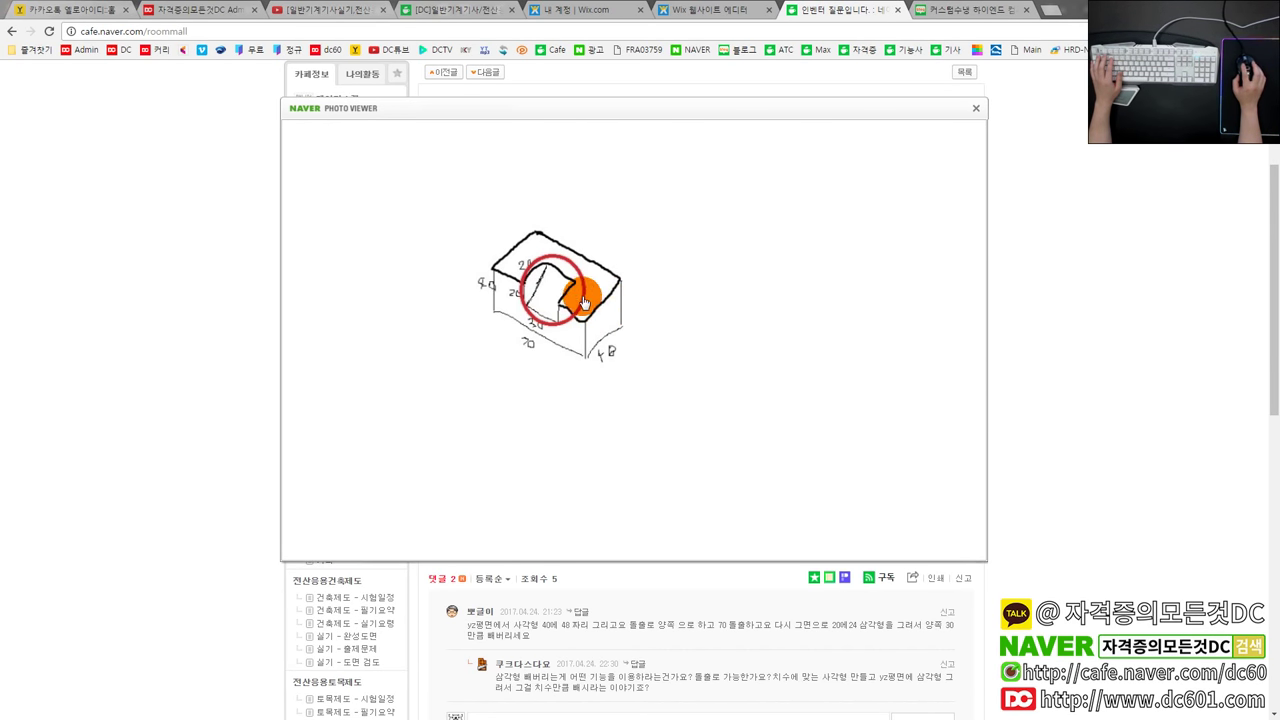
click(588, 295)
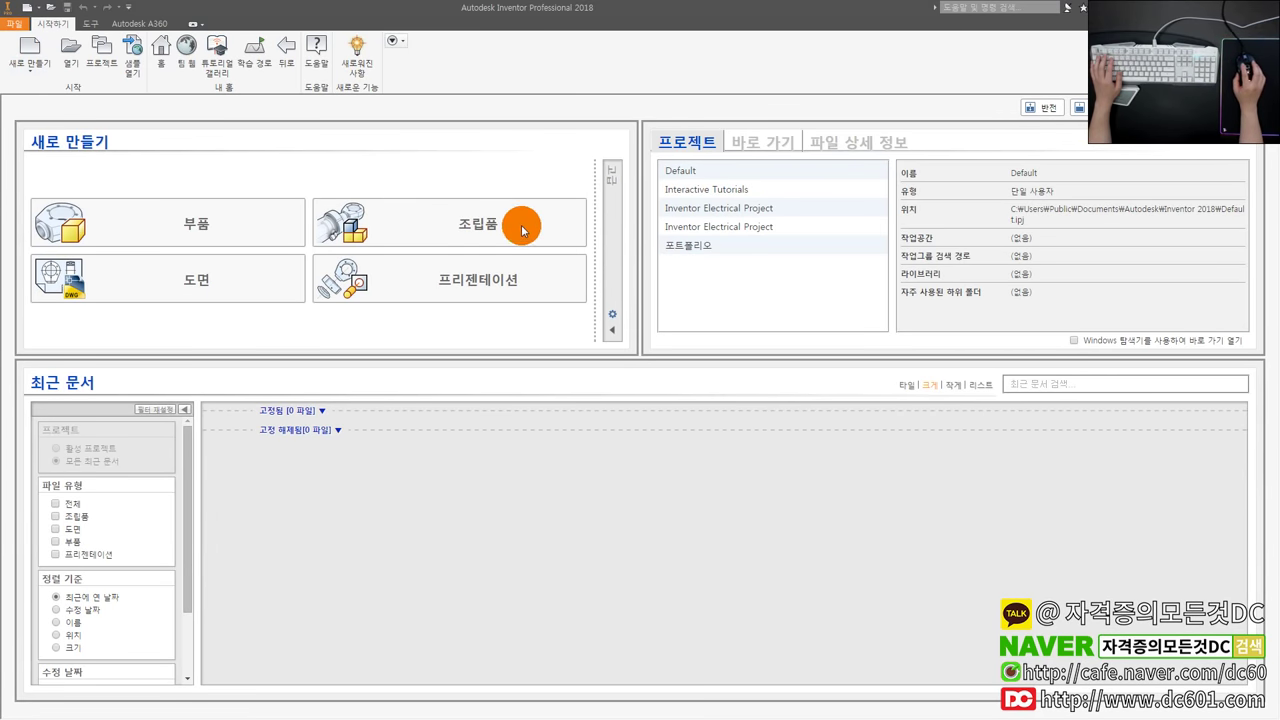
Create a new part from the Standard (mm).ipt template.
key(ctrl+n)
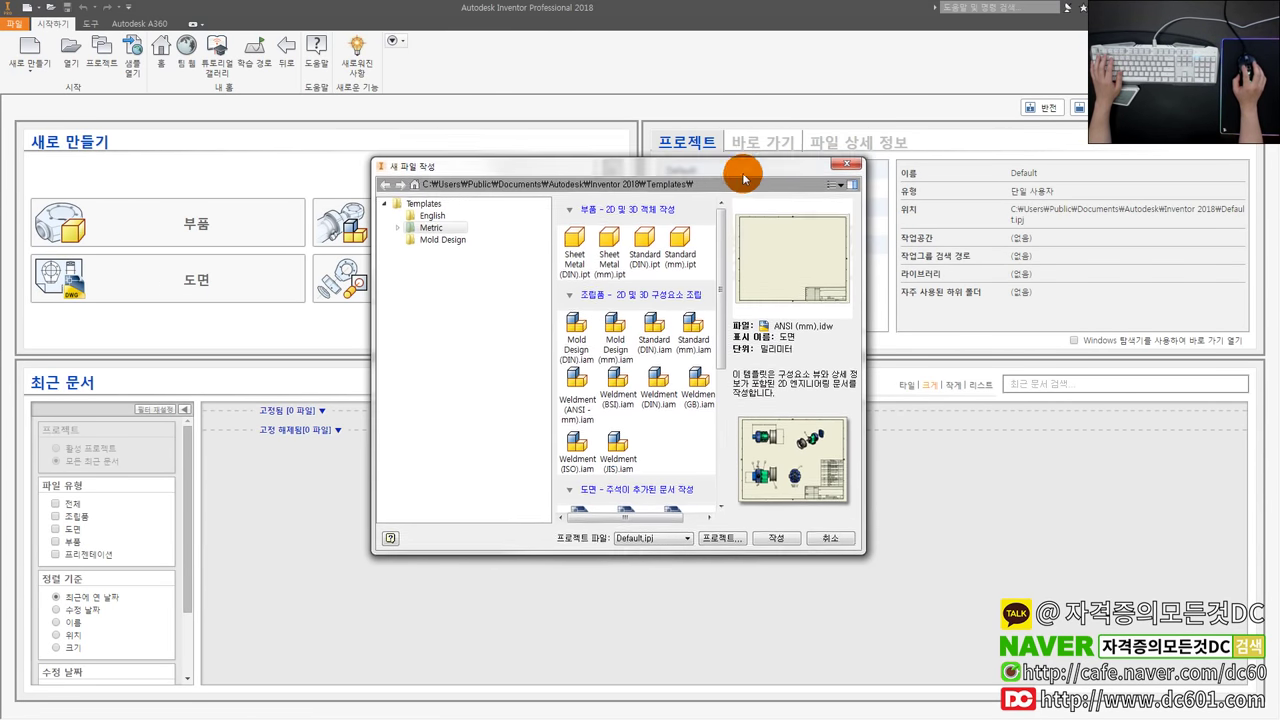
click(683, 243)
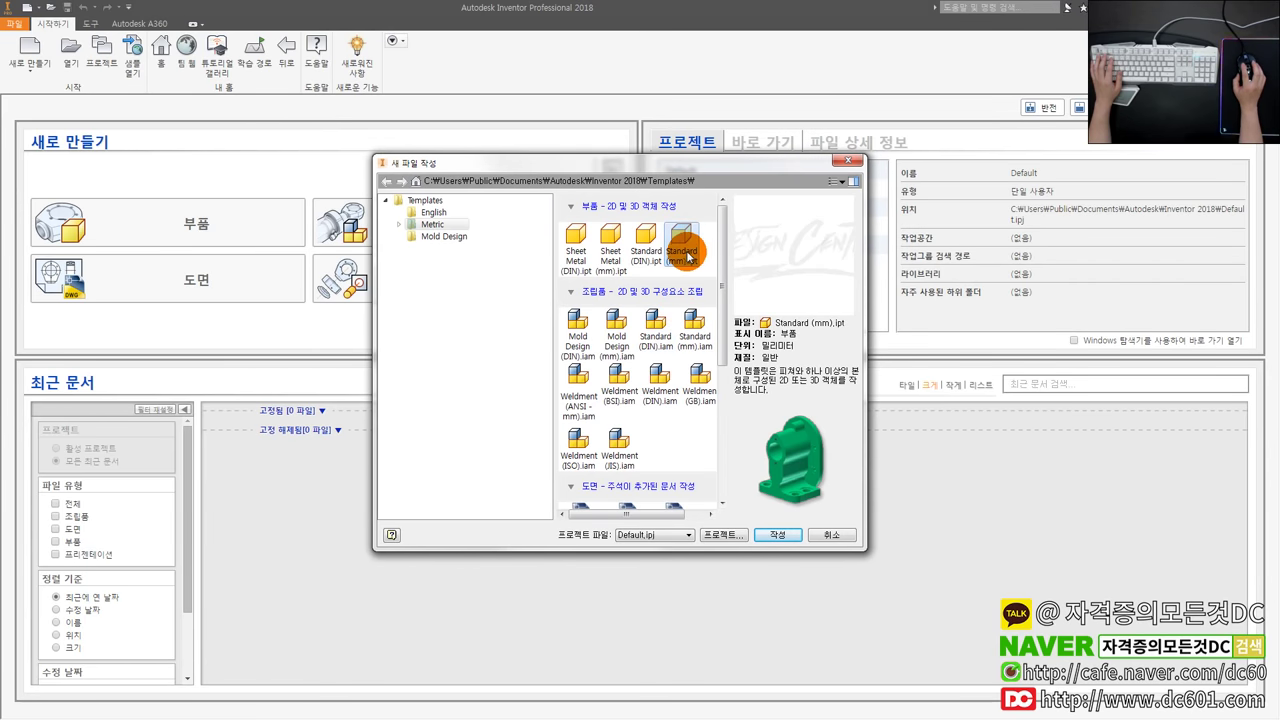
double_click(686, 258)
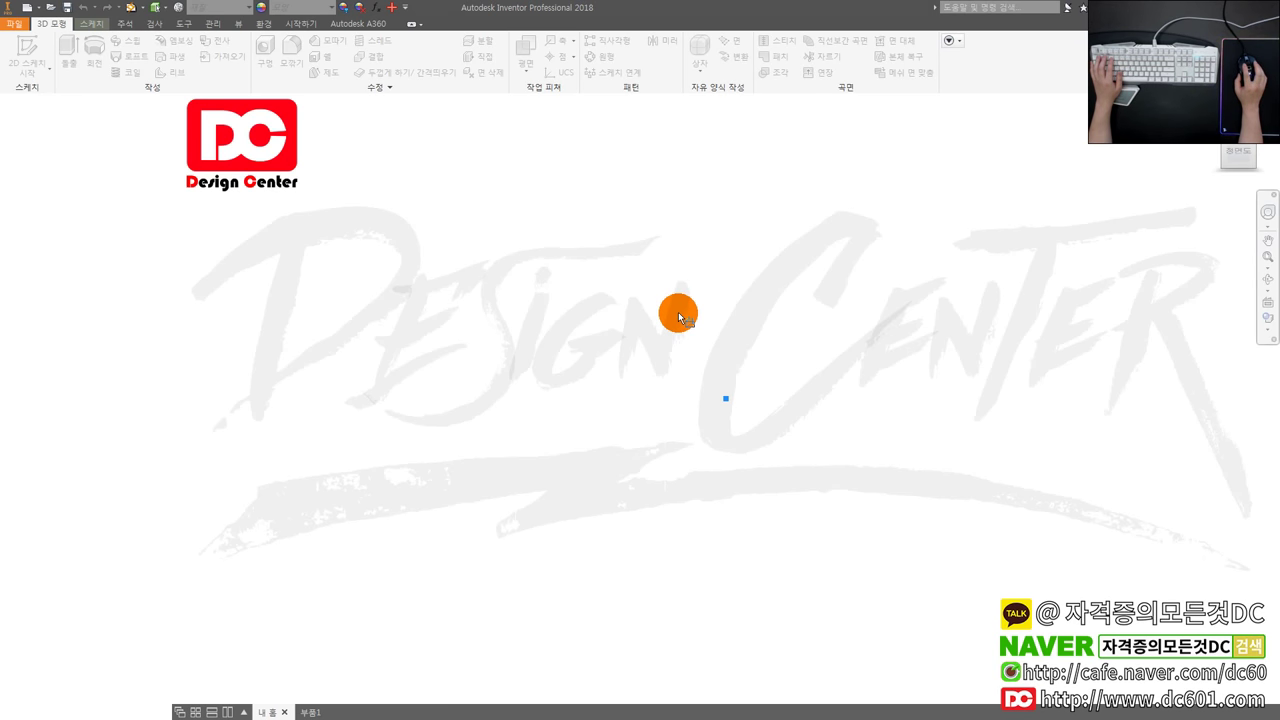
Sketch a center-point rectangle centred on the origin, checking the question in the browser.
middle_drag(651, 318, 590, 310)
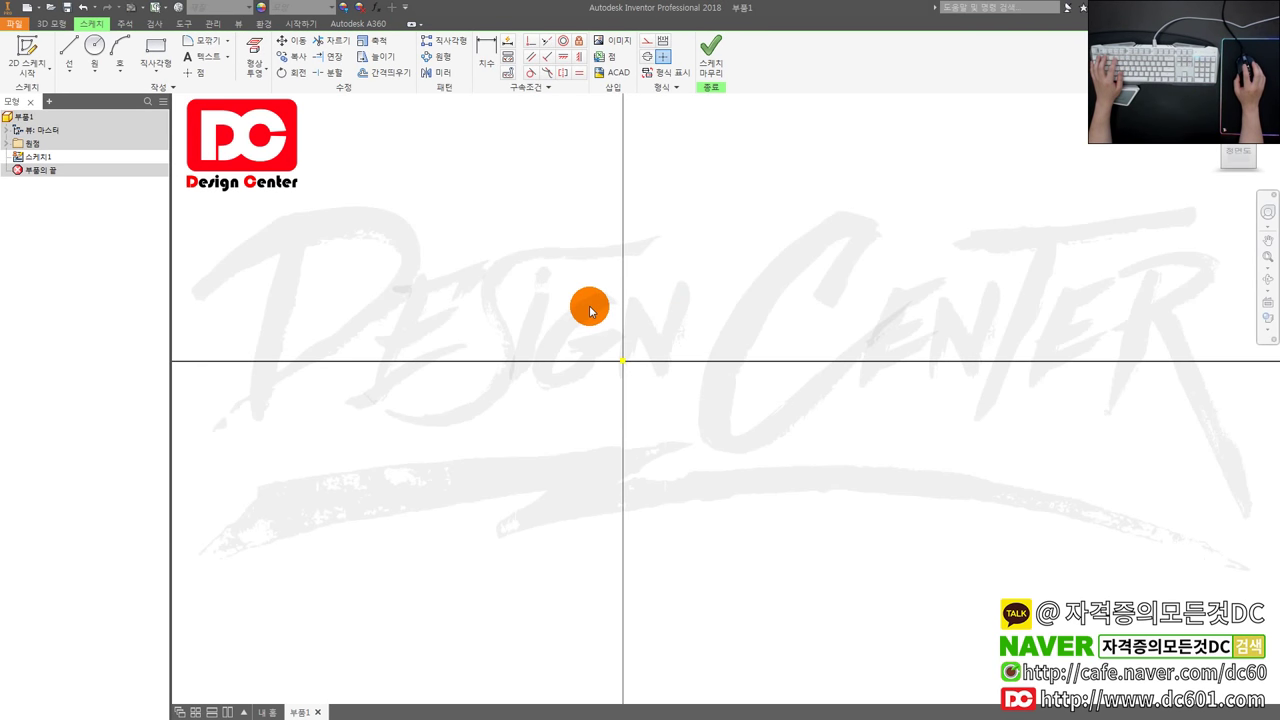
right_drag(575, 303, 618, 364)
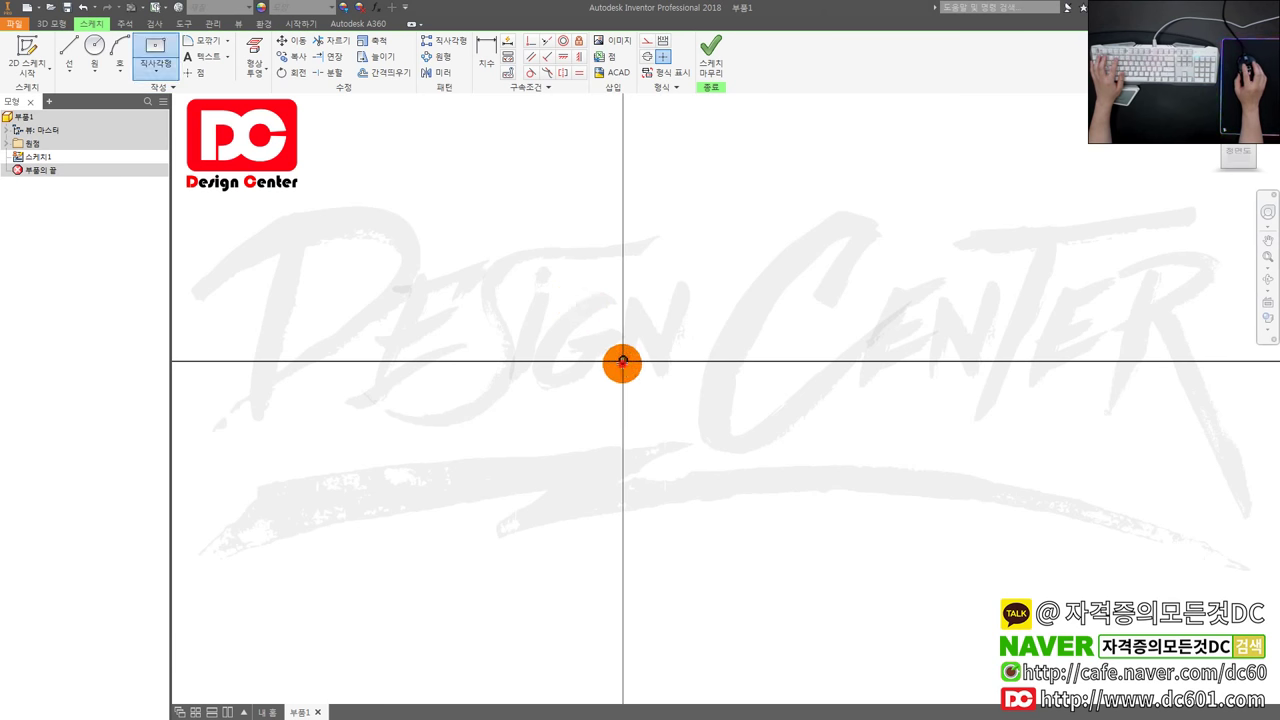
click(622, 361)
click(769, 276)
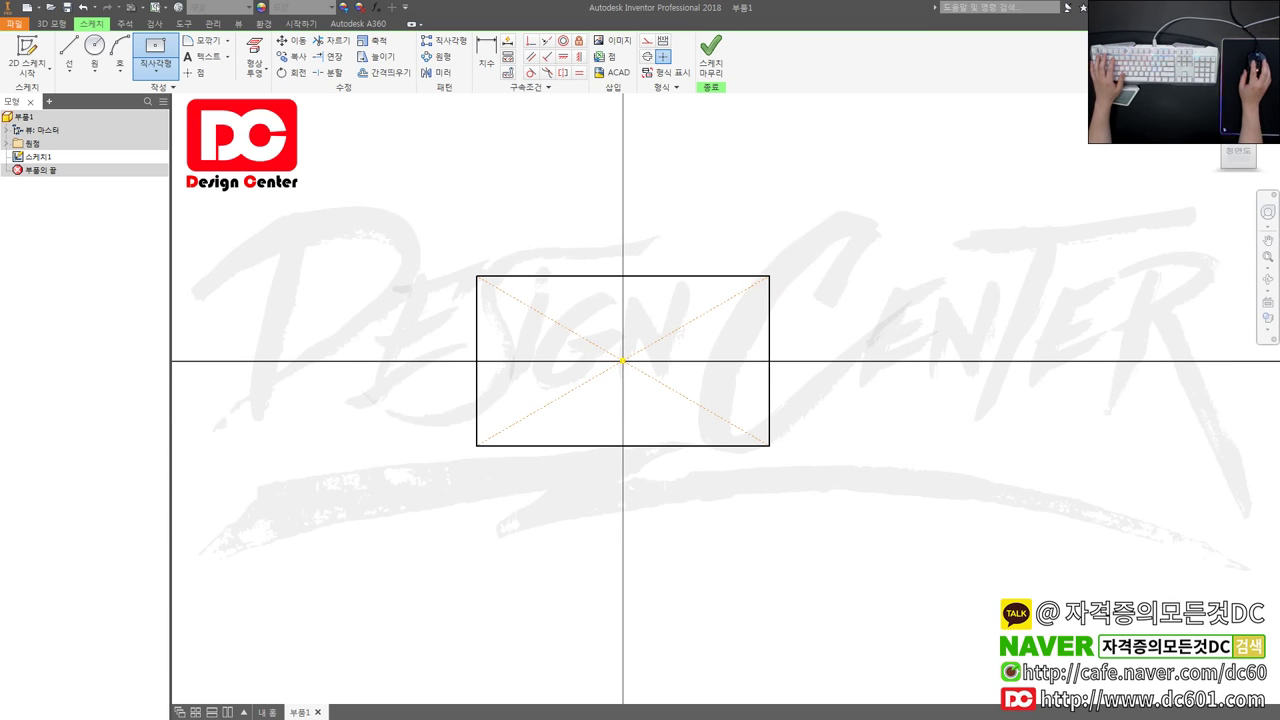
key(Escape)
key(alt+Tab)
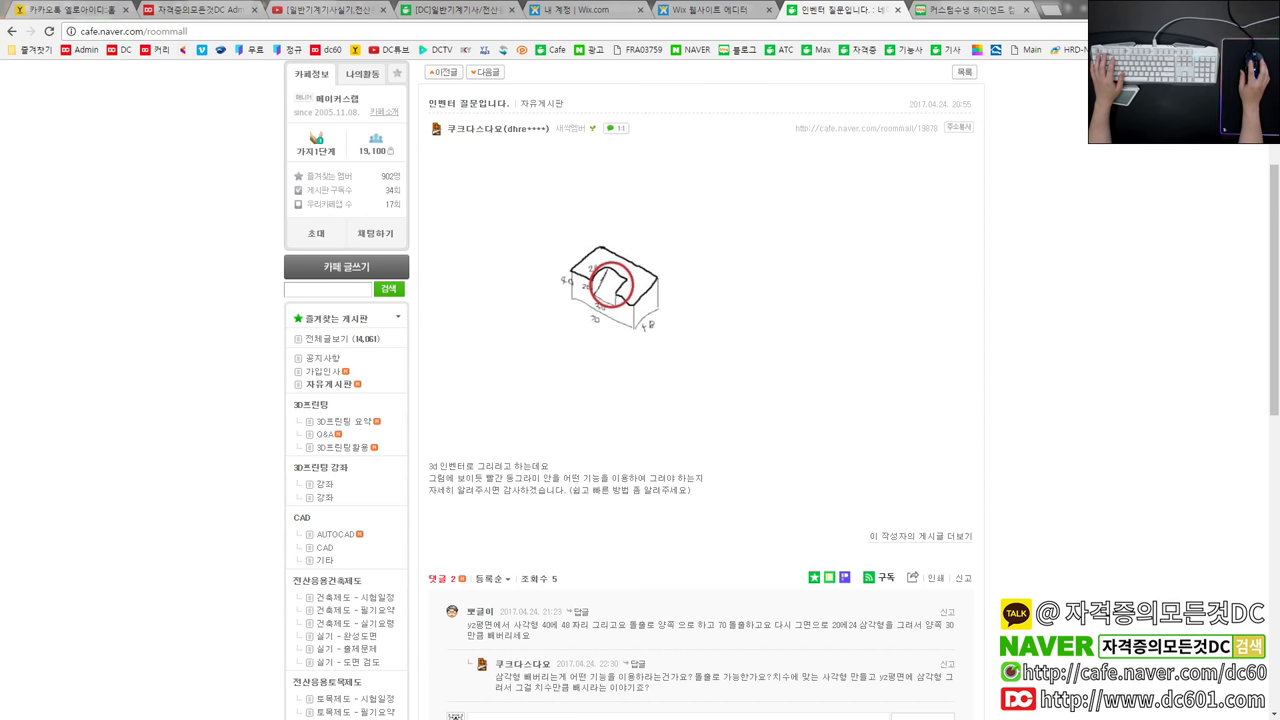
key(alt+Tab)
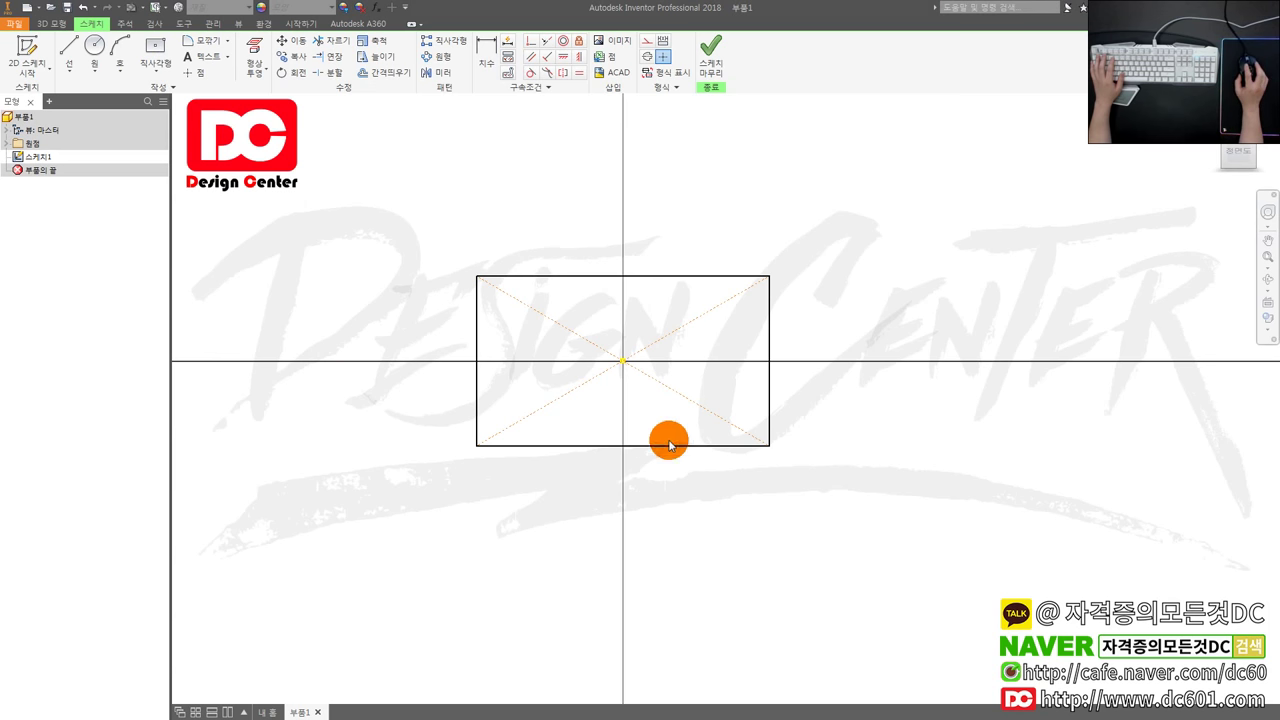
Dimension the rectangle 70 wide and 48 high.
key(d)
click(664, 445)
click(659, 494)
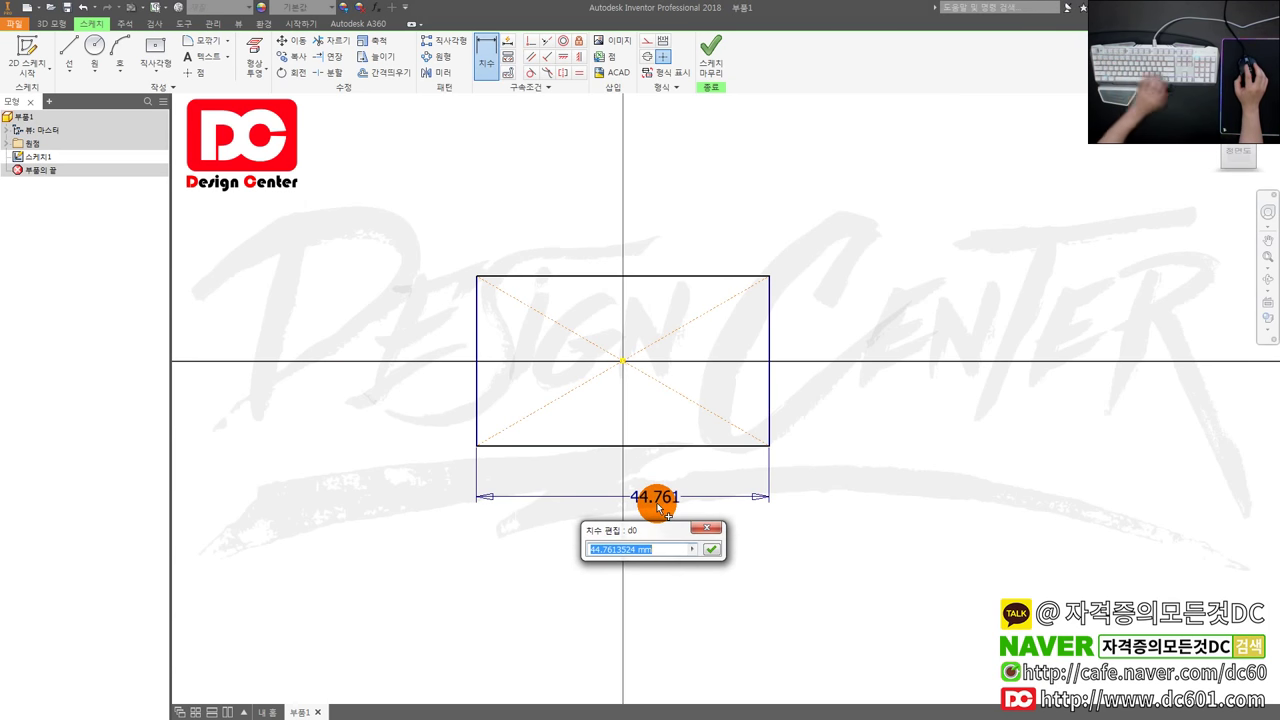
text(70)
key(Return)
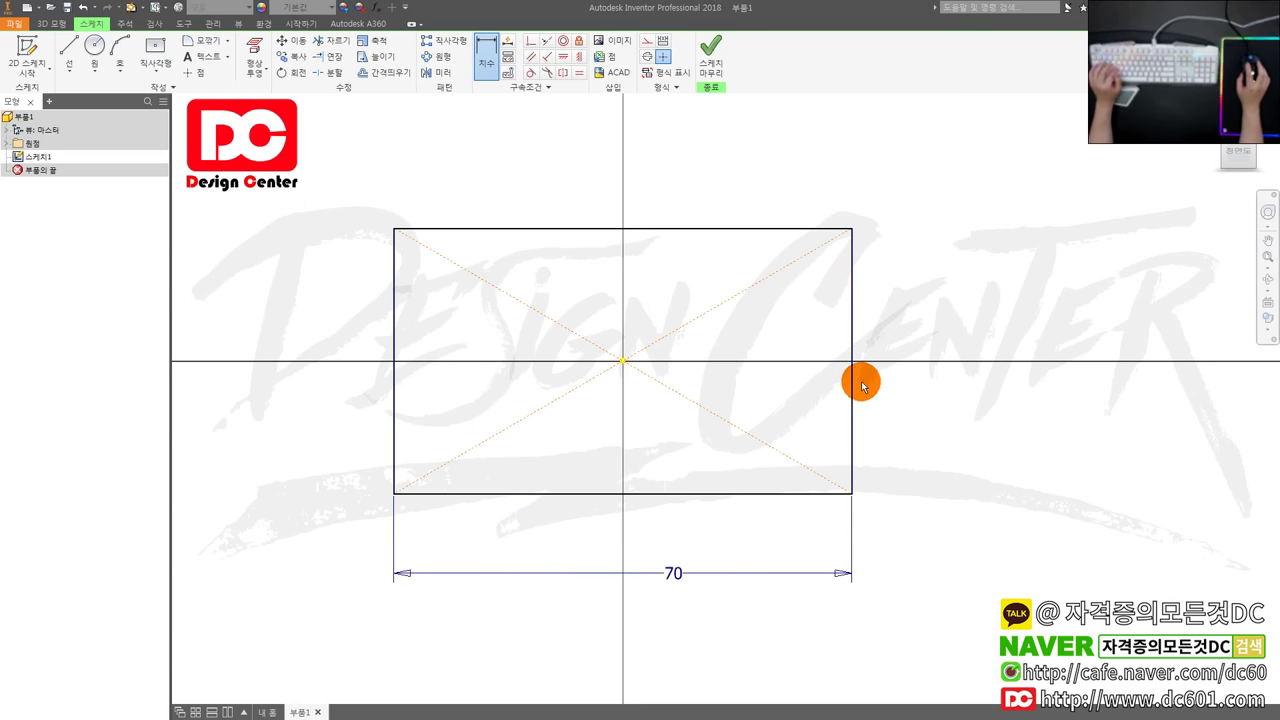
click(852, 380)
click(897, 381)
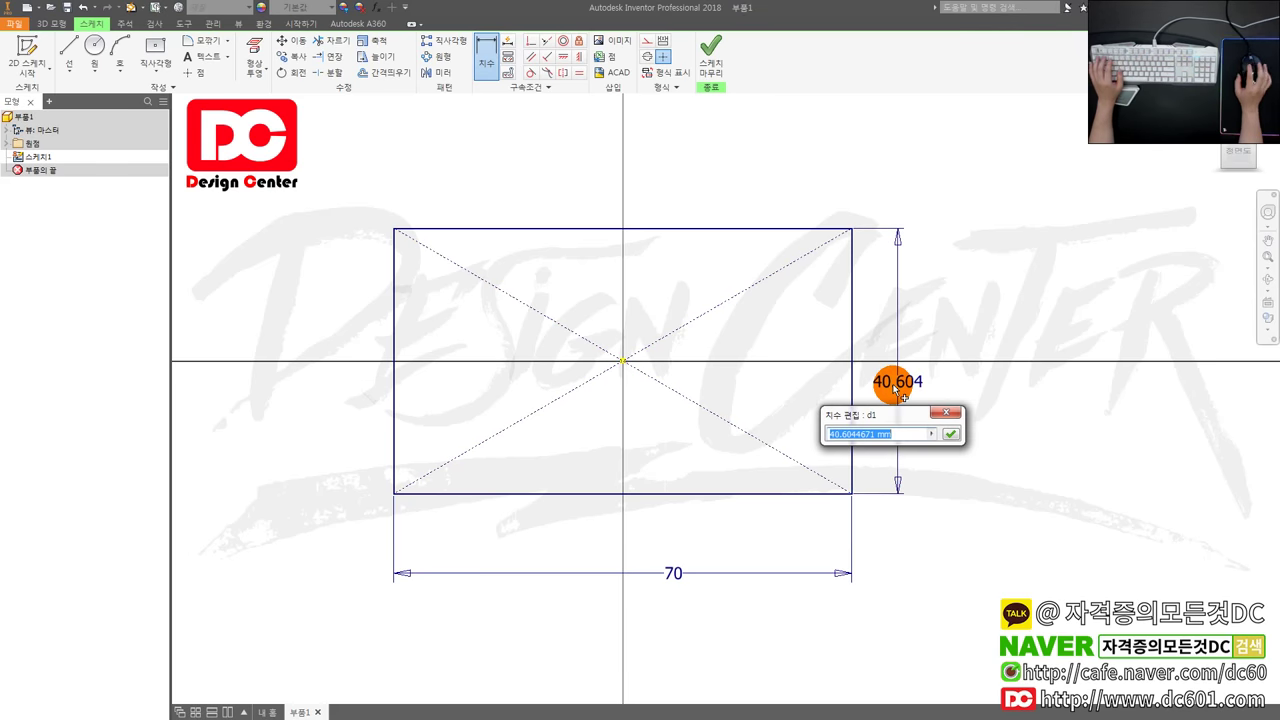
text(48)
key(Return)
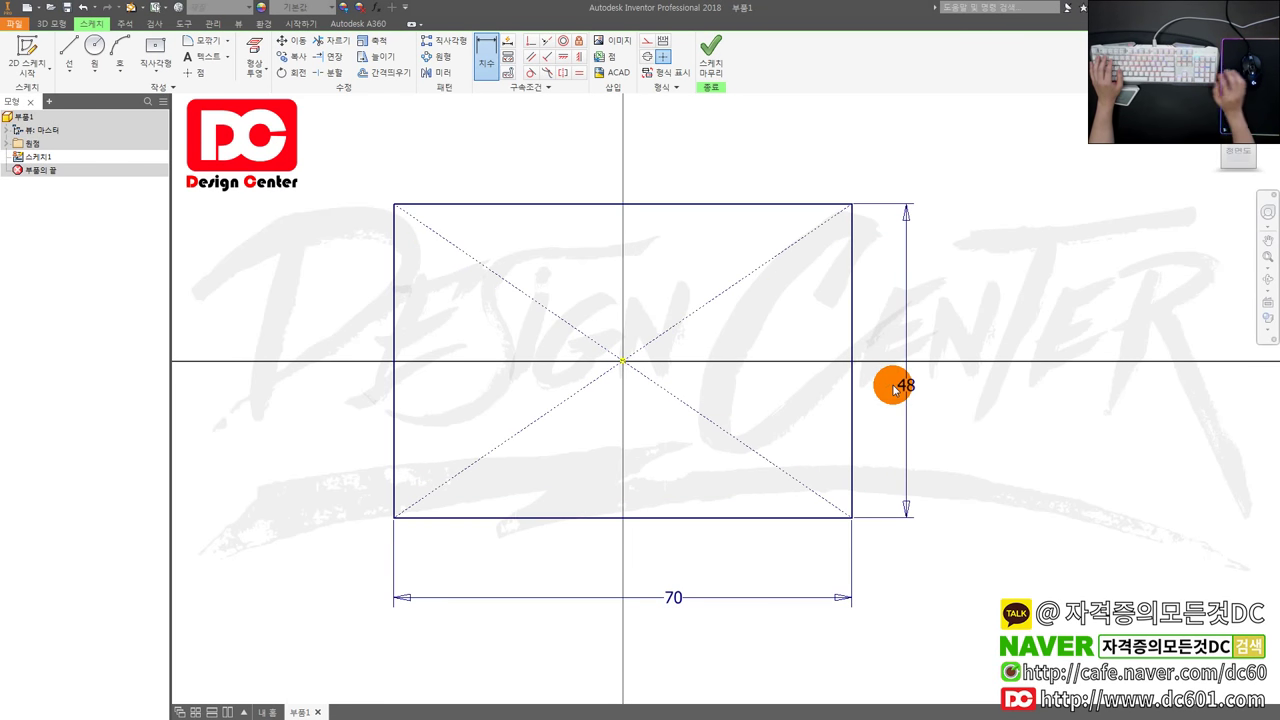
key(e)
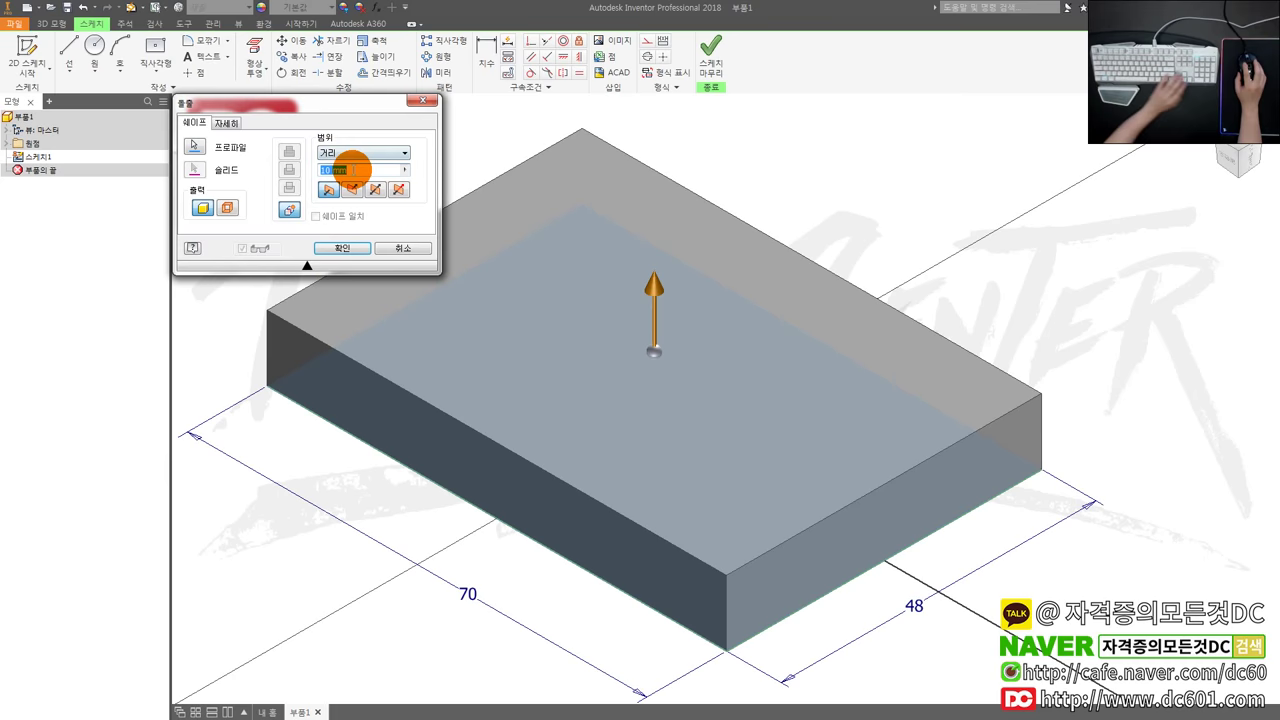
Extrude the rectangle 40 mm into a 70×48×40 block and zoom to frame it.
text(40)
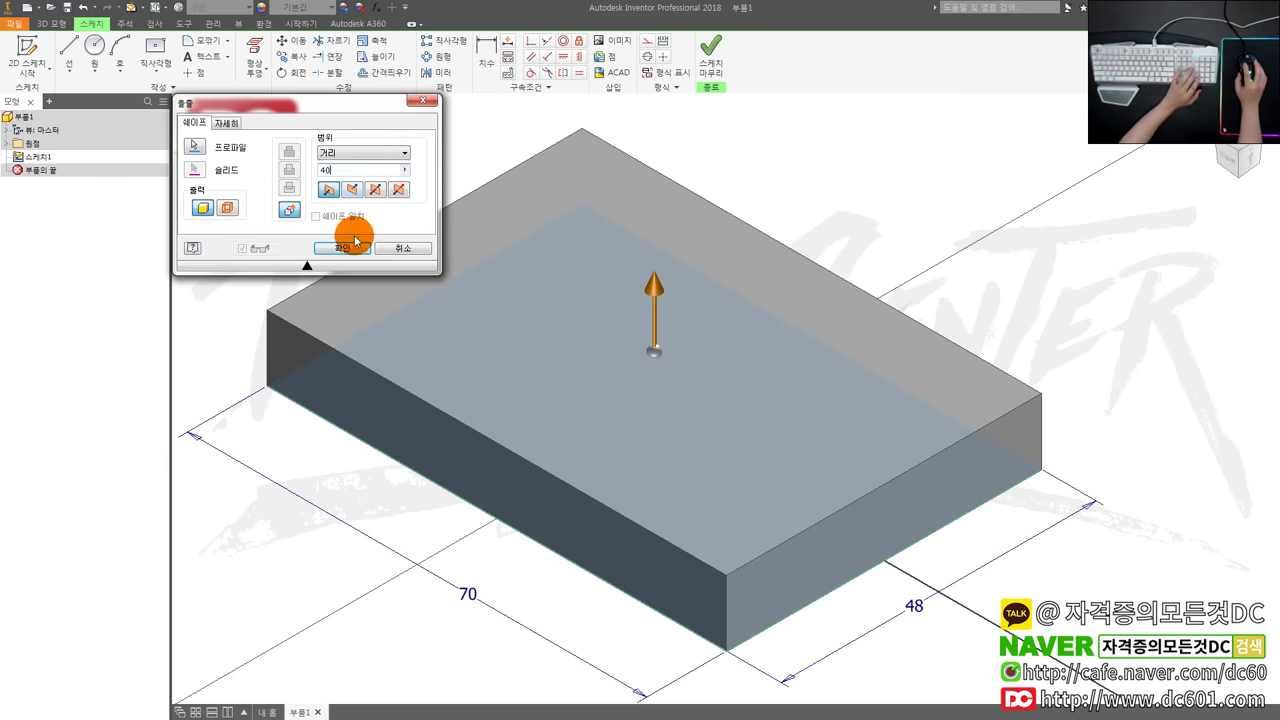
click(358, 258)
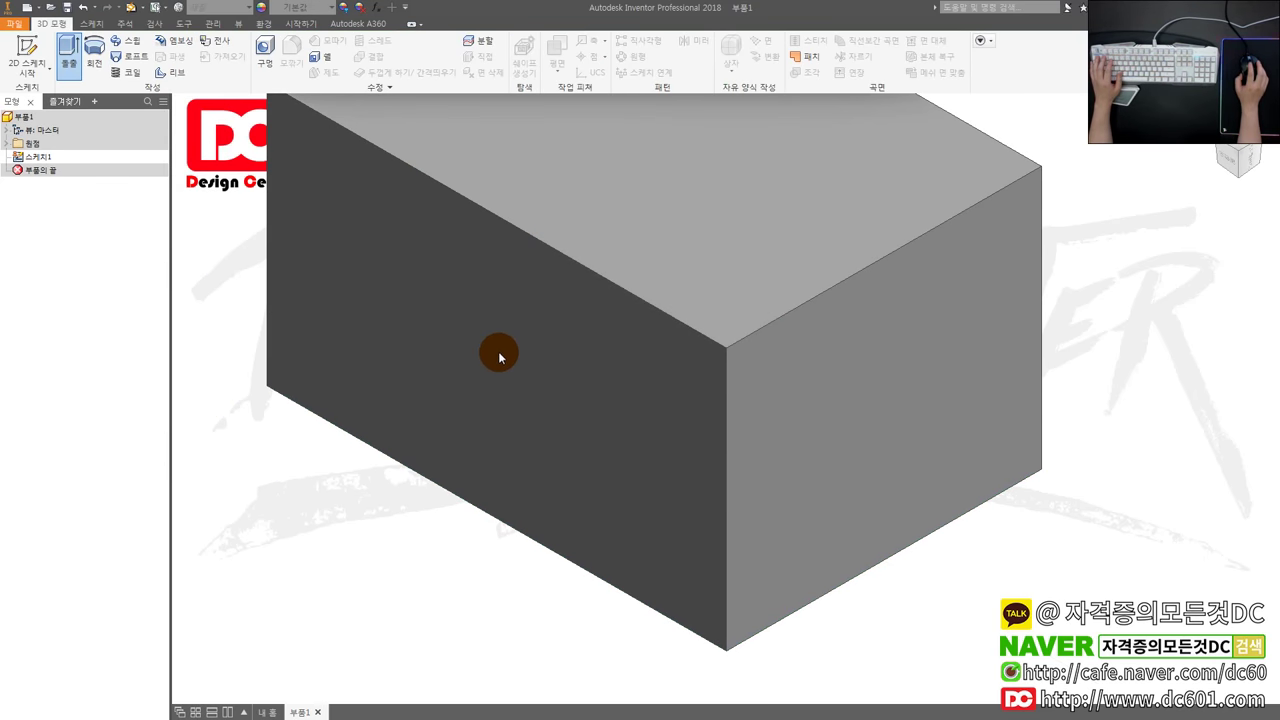
scroll(660, 299, down, 5)
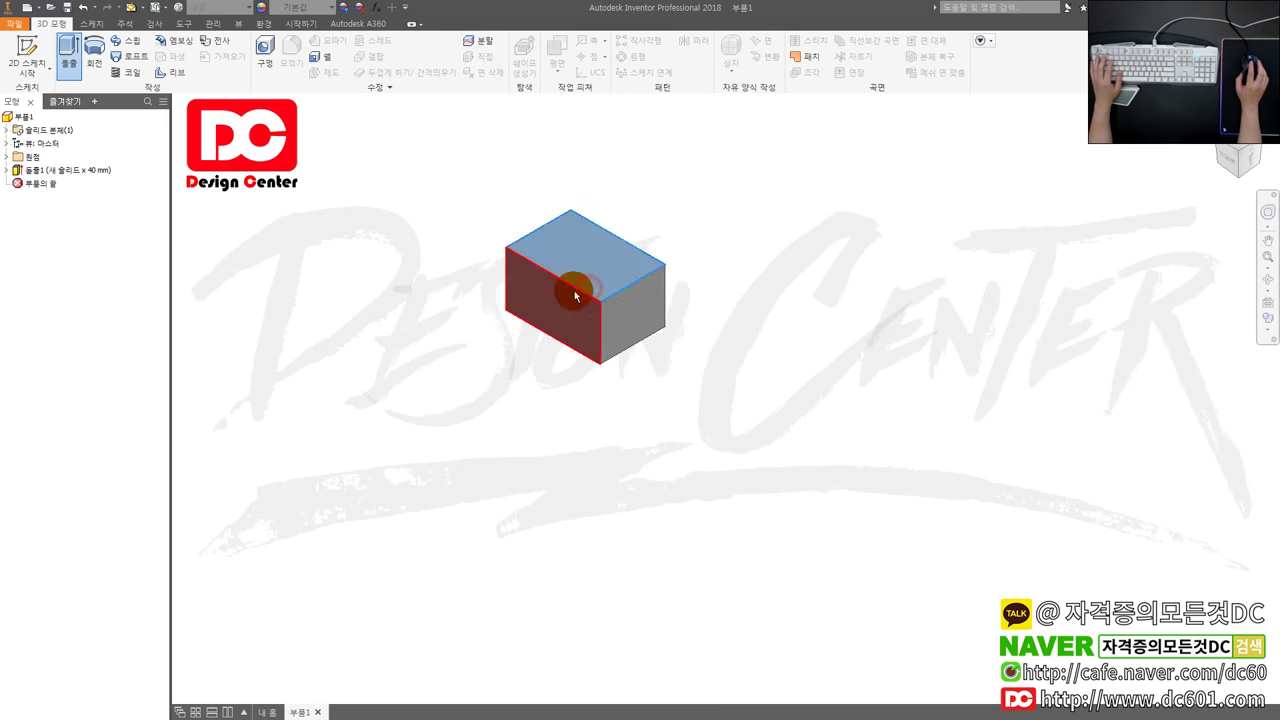
scroll(571, 286, up, 4)
scroll(590, 290, down, 2)
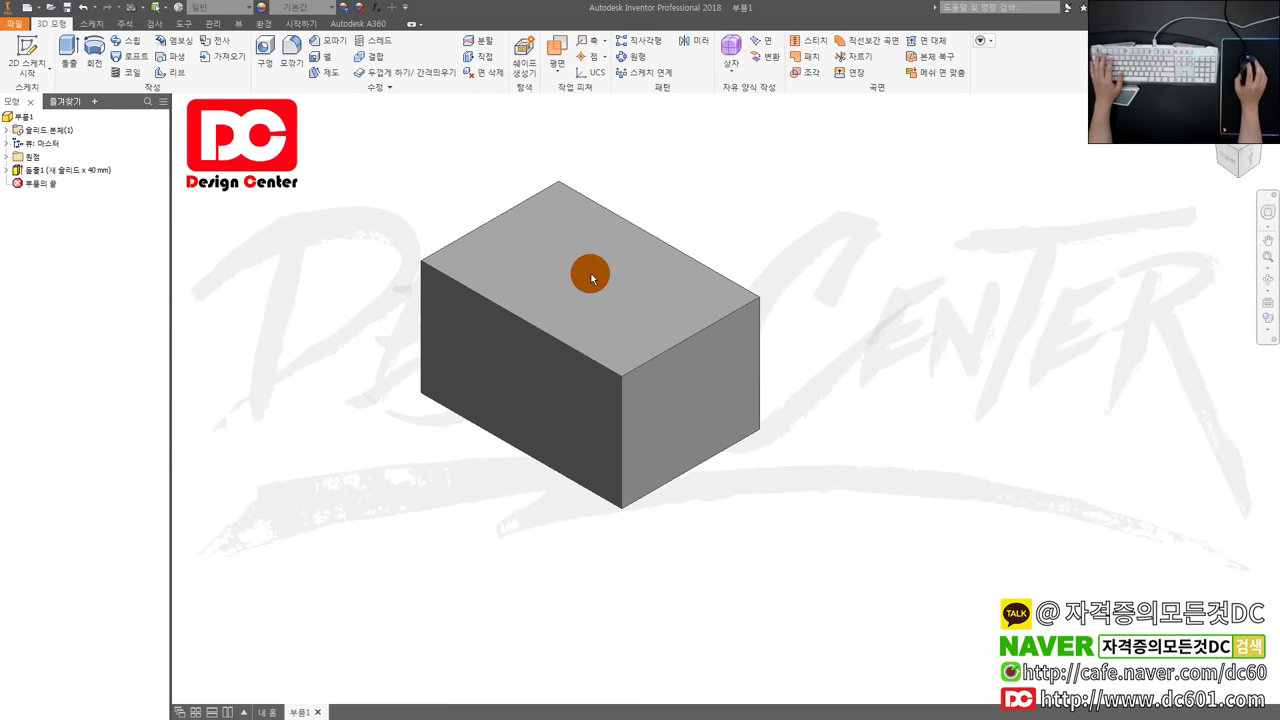
key(alt+Tab)
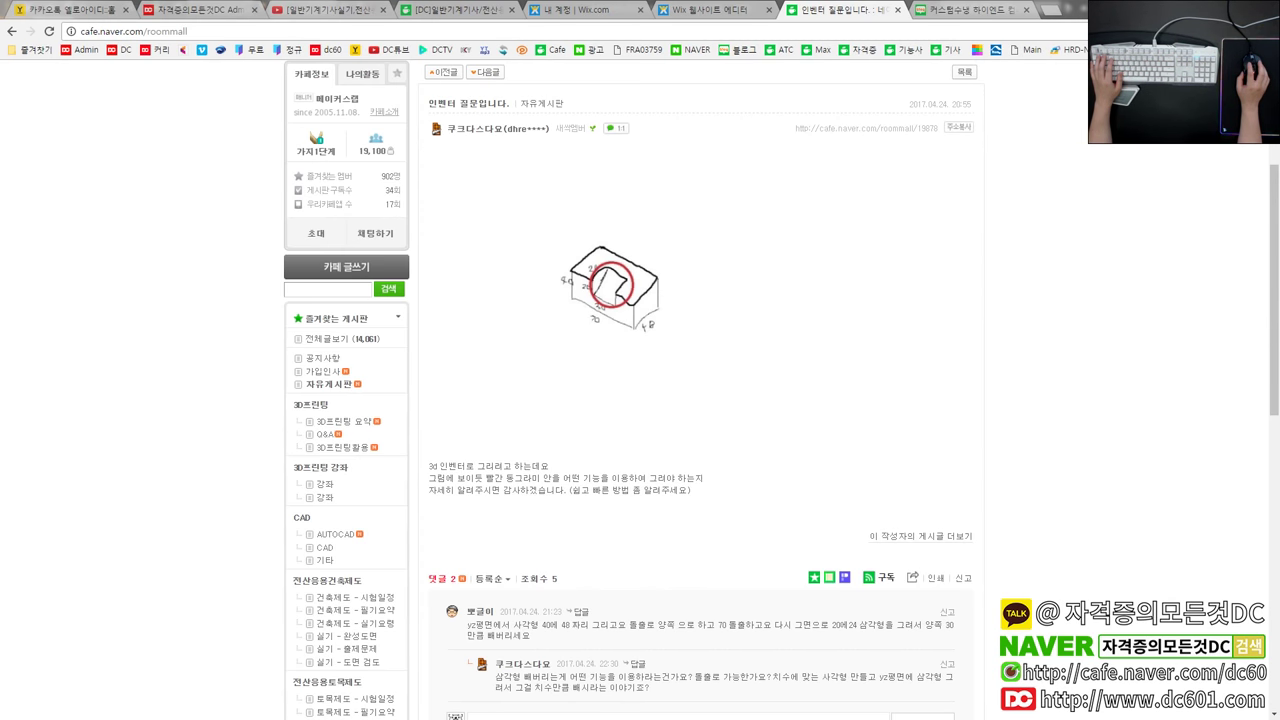
key(alt+Tab)
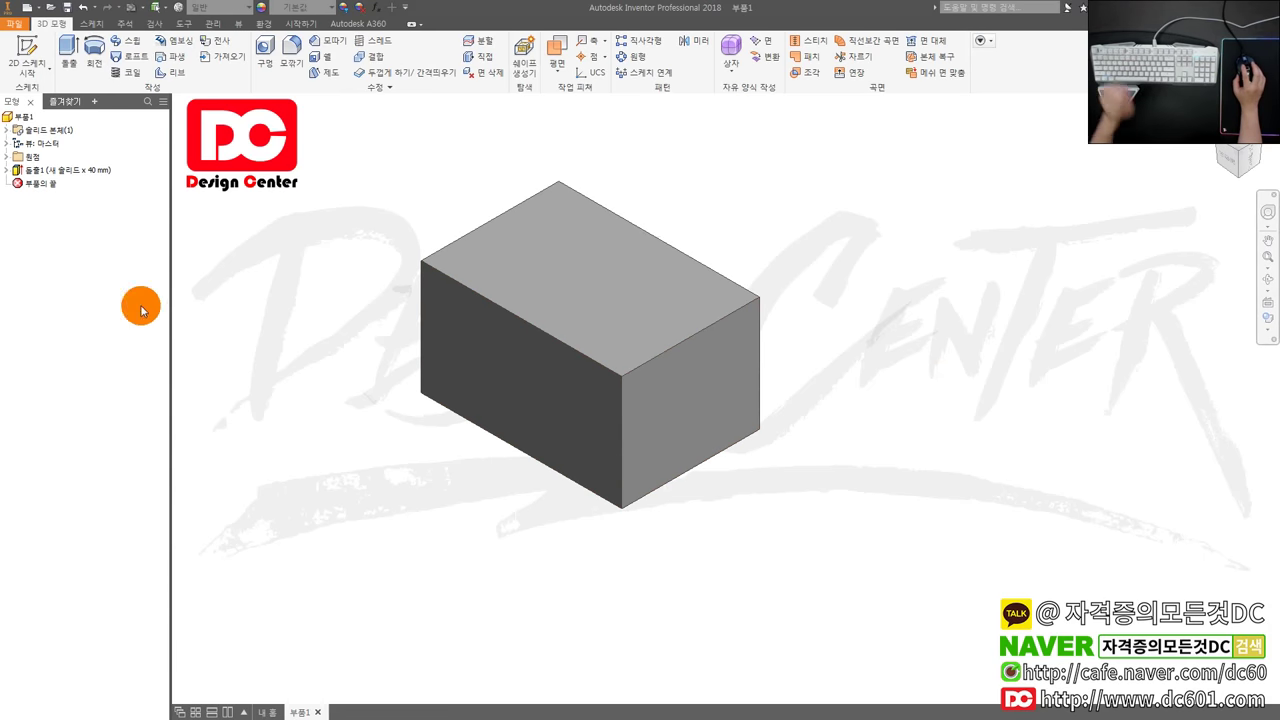
Start a sketch on the YZ plane and draw lines along the profile's top edge.
click(6, 157)
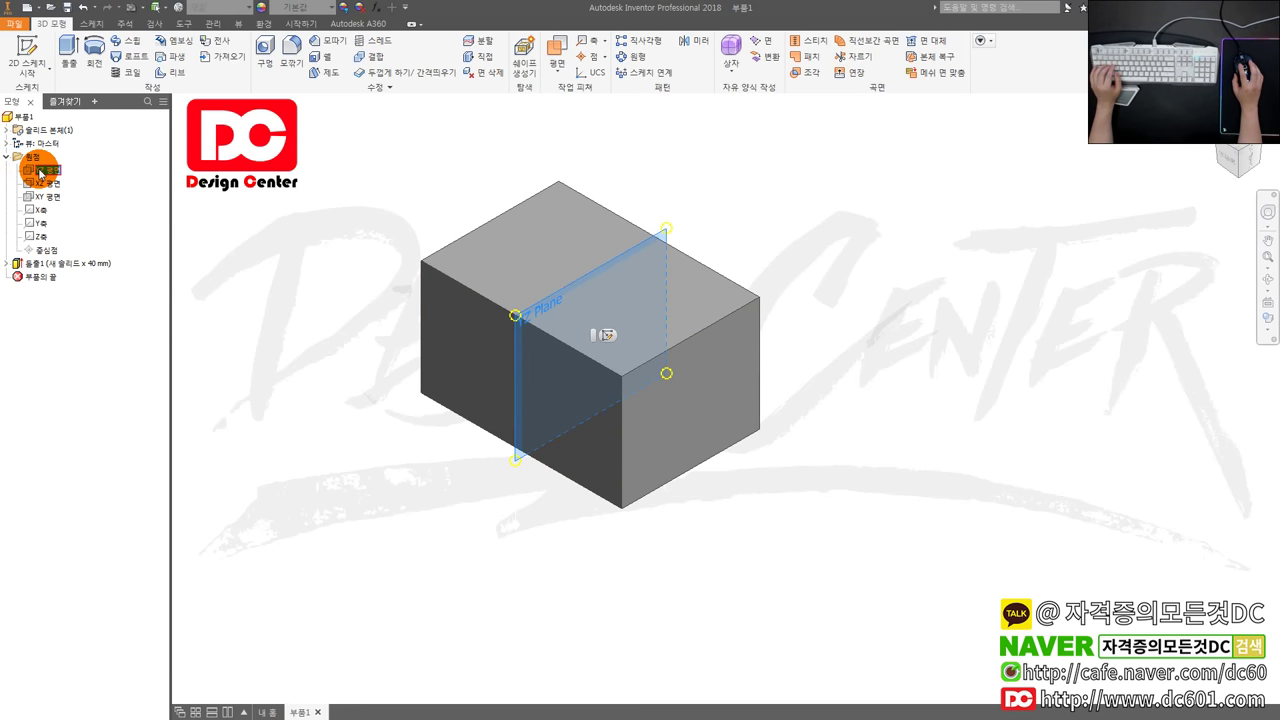
click(42, 170)
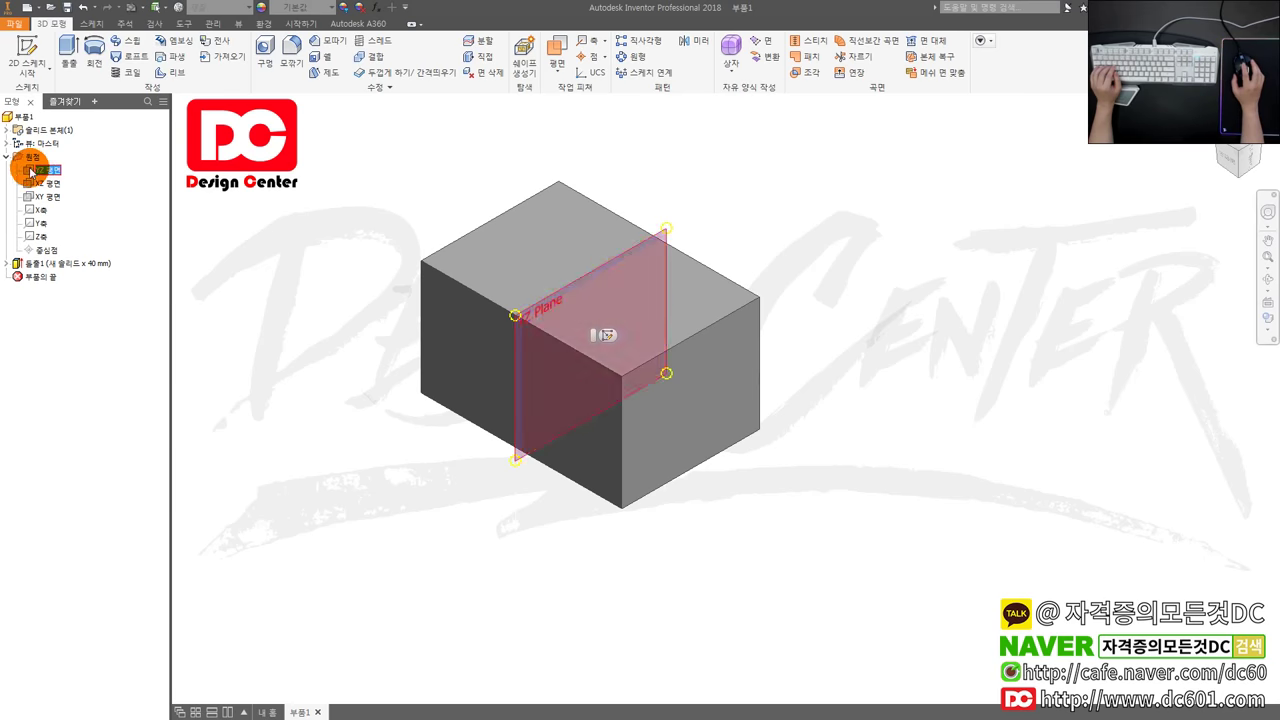
key(s)
key(l)
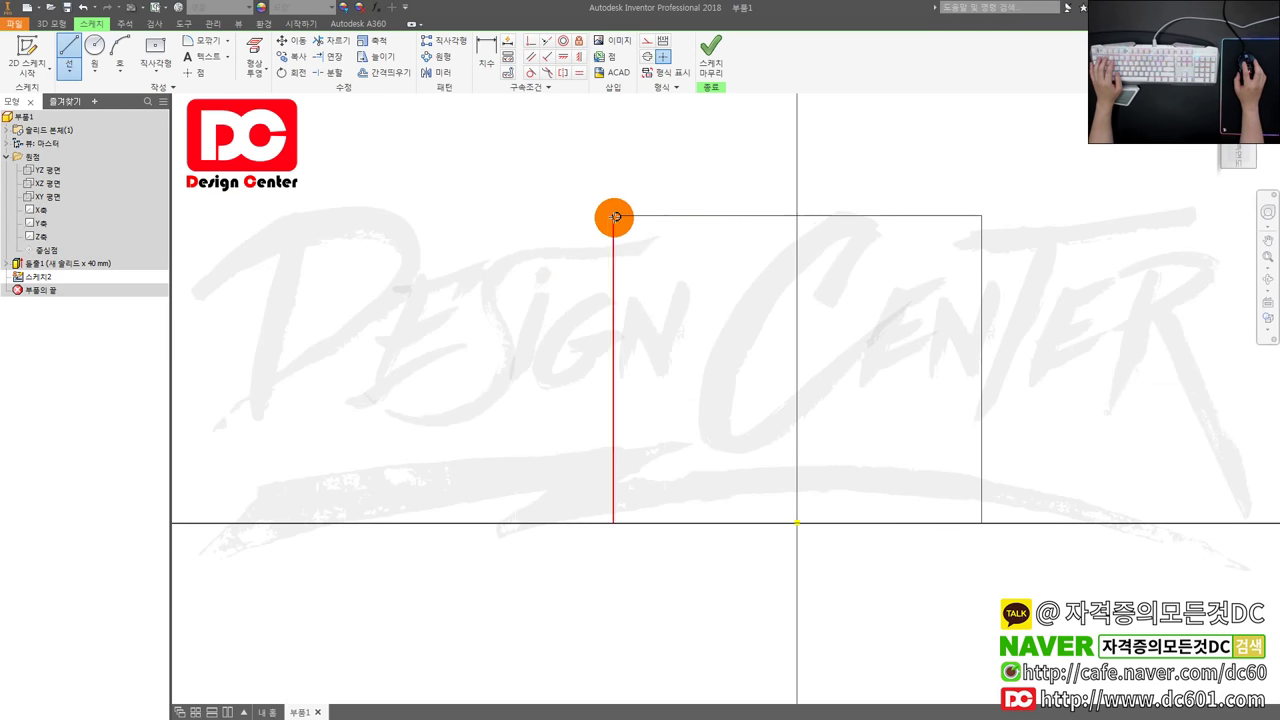
click(614, 216)
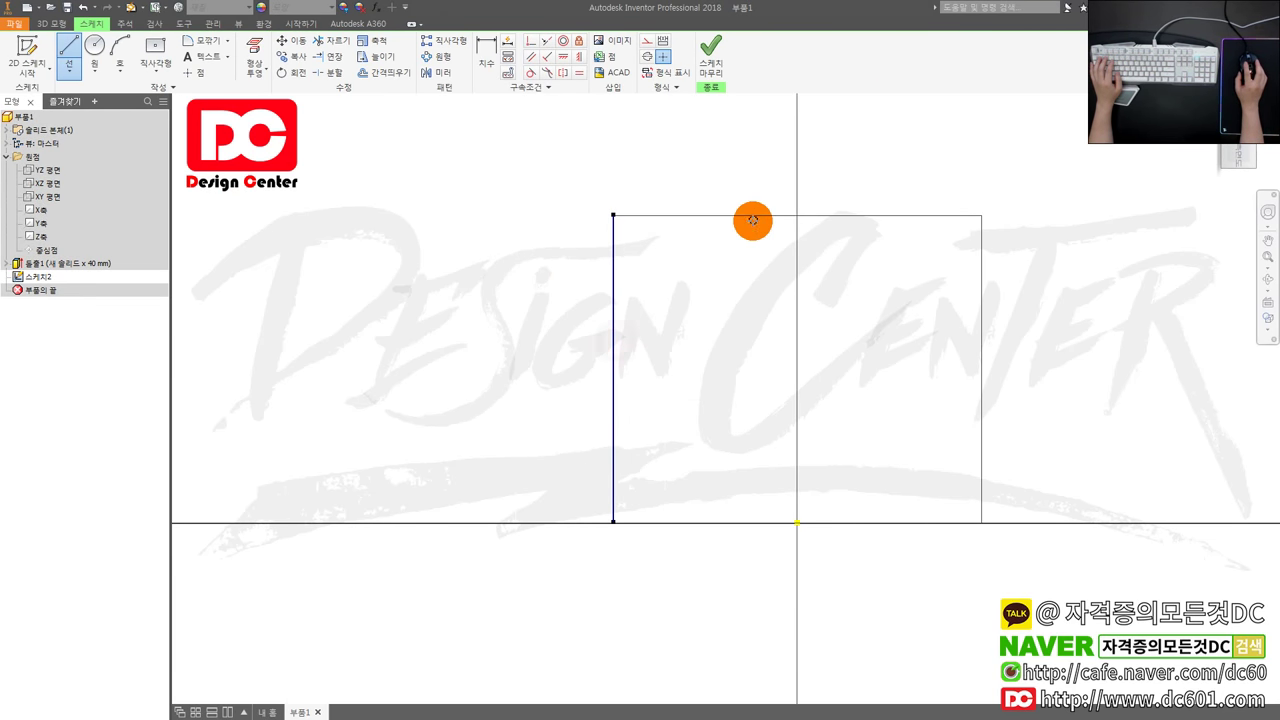
click(753, 217)
key(Escape)
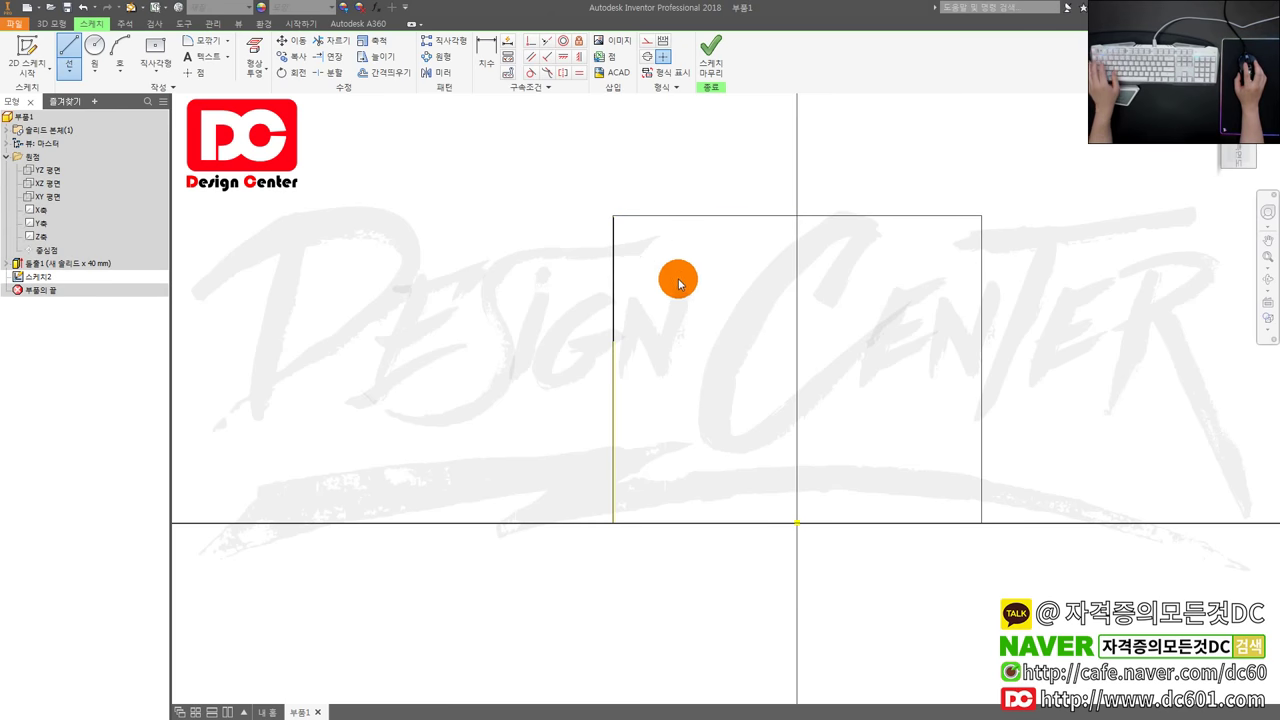
key(Escape)
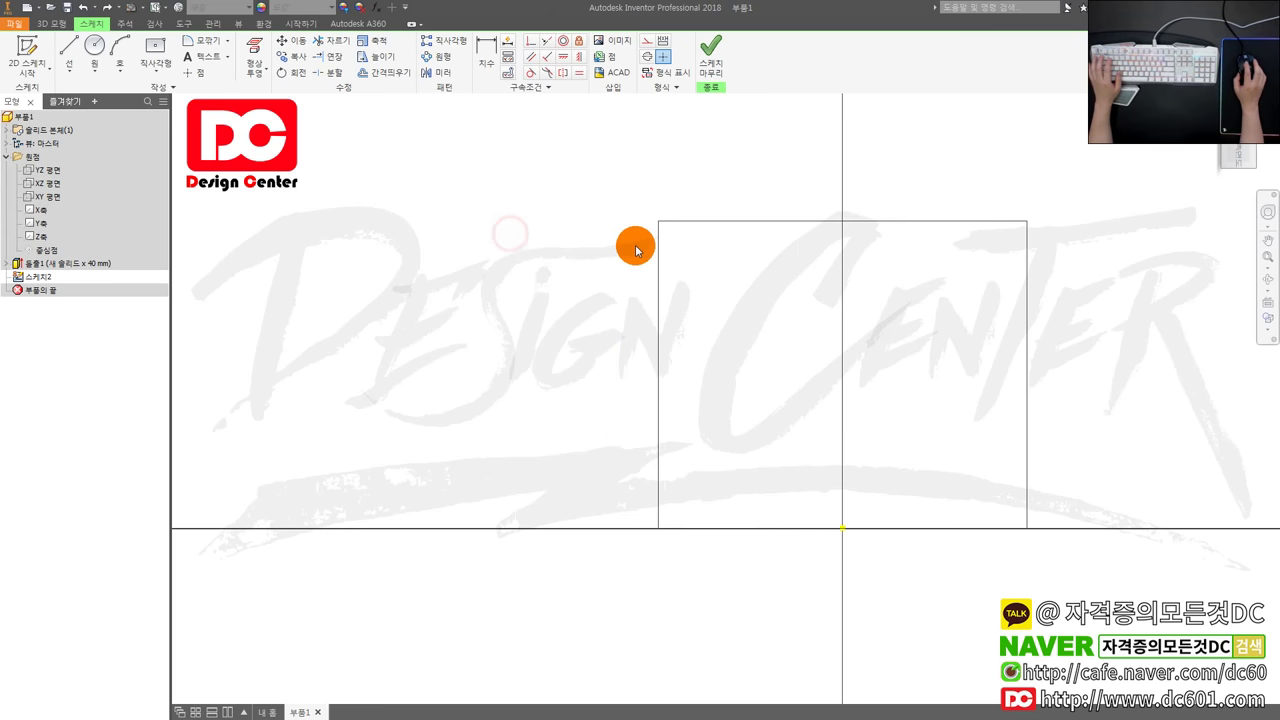
Draw a right triangle and snap its top-left vertex onto the rectangle's top-left corner.
middle_drag(589, 234, 634, 240)
key(l)
click(737, 262)
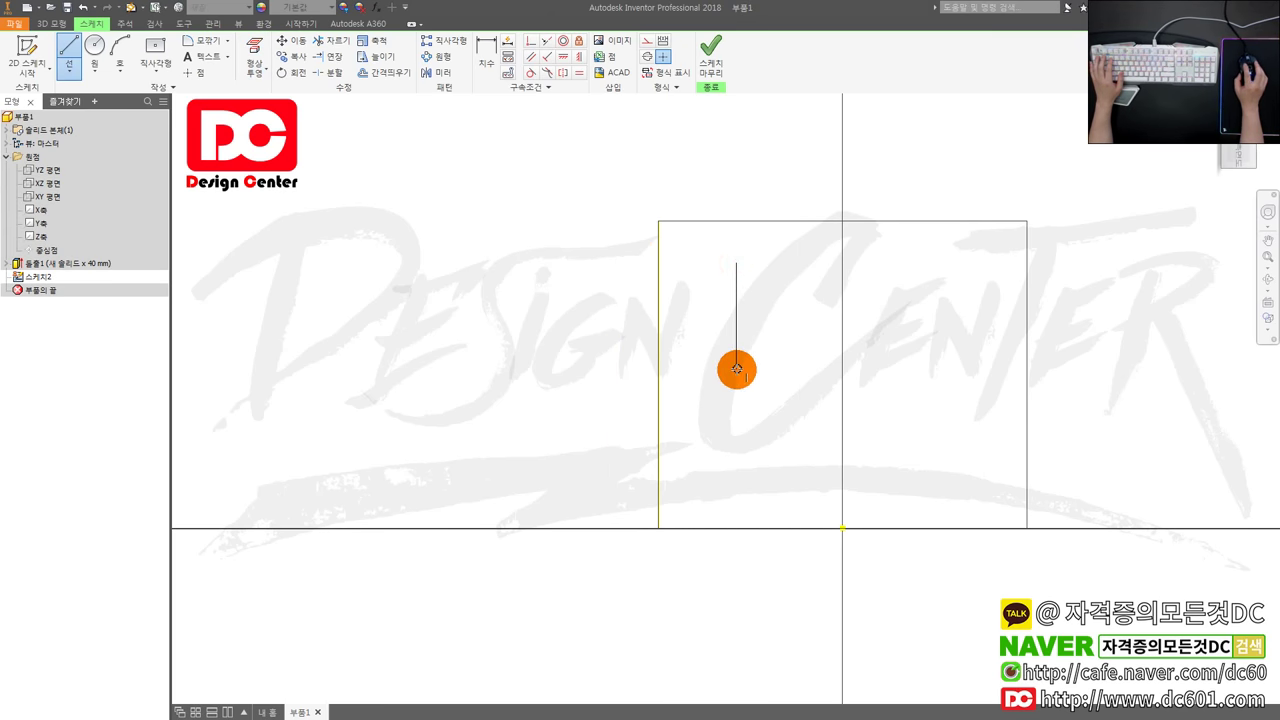
click(737, 368)
click(826, 262)
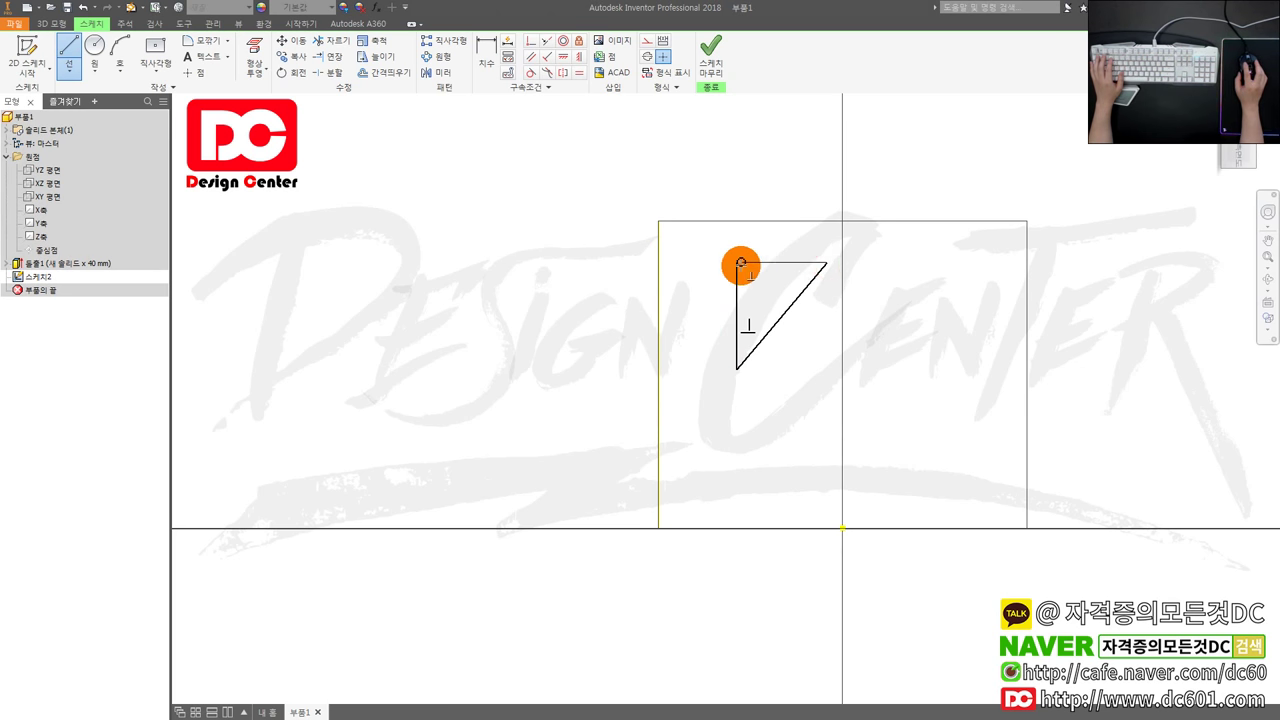
right_drag(757, 288, 742, 270)
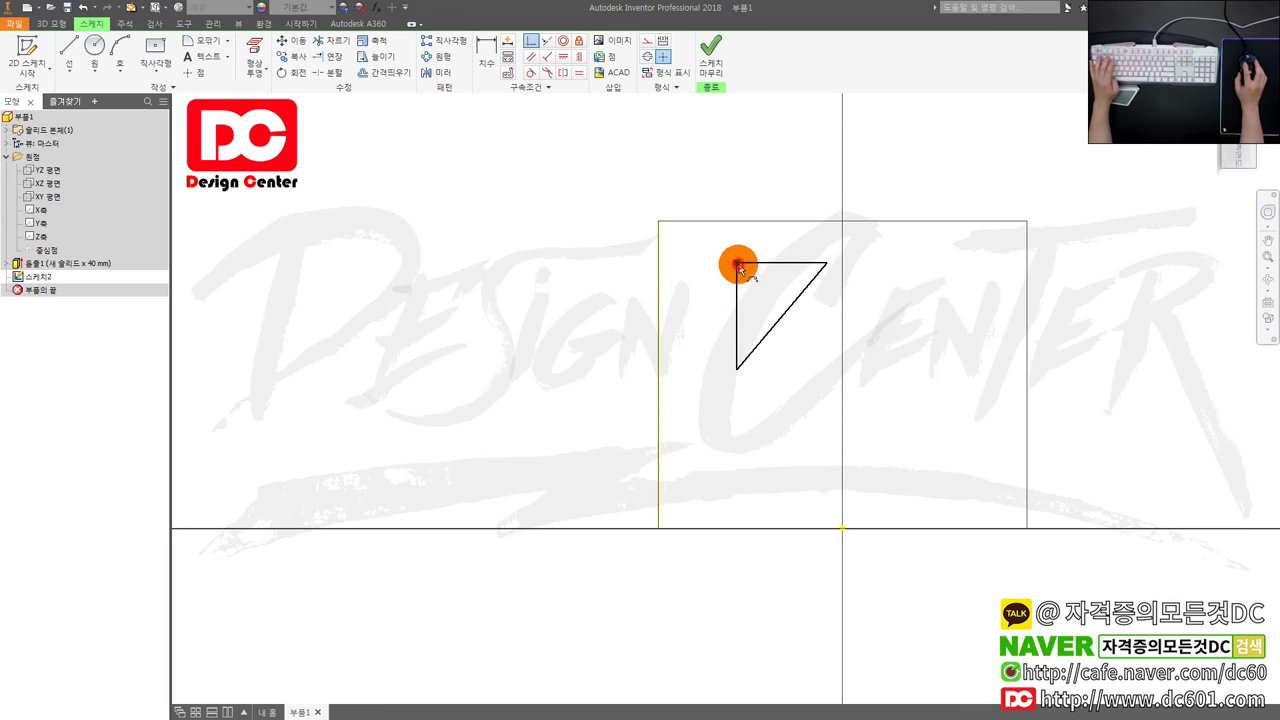
click(737, 263)
click(658, 221)
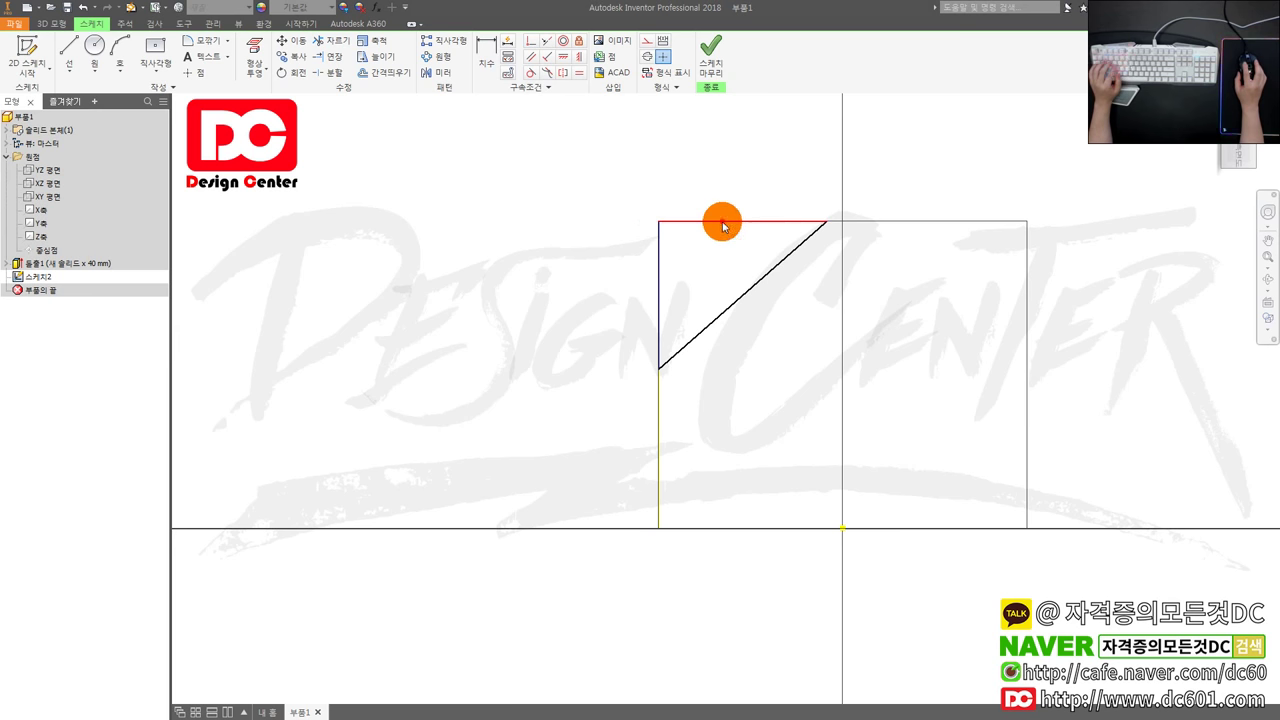
Dimension both triangle legs to 20 mm.
key(d)
click(723, 224)
click(716, 196)
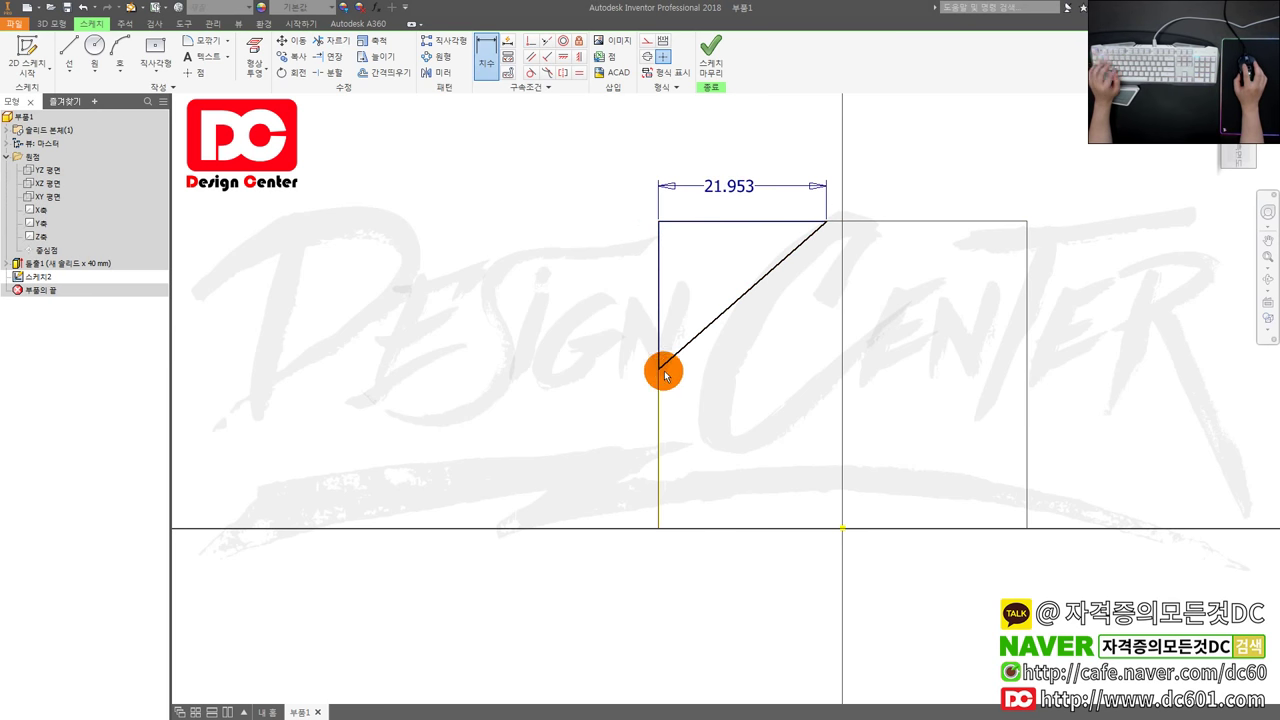
click(688, 224)
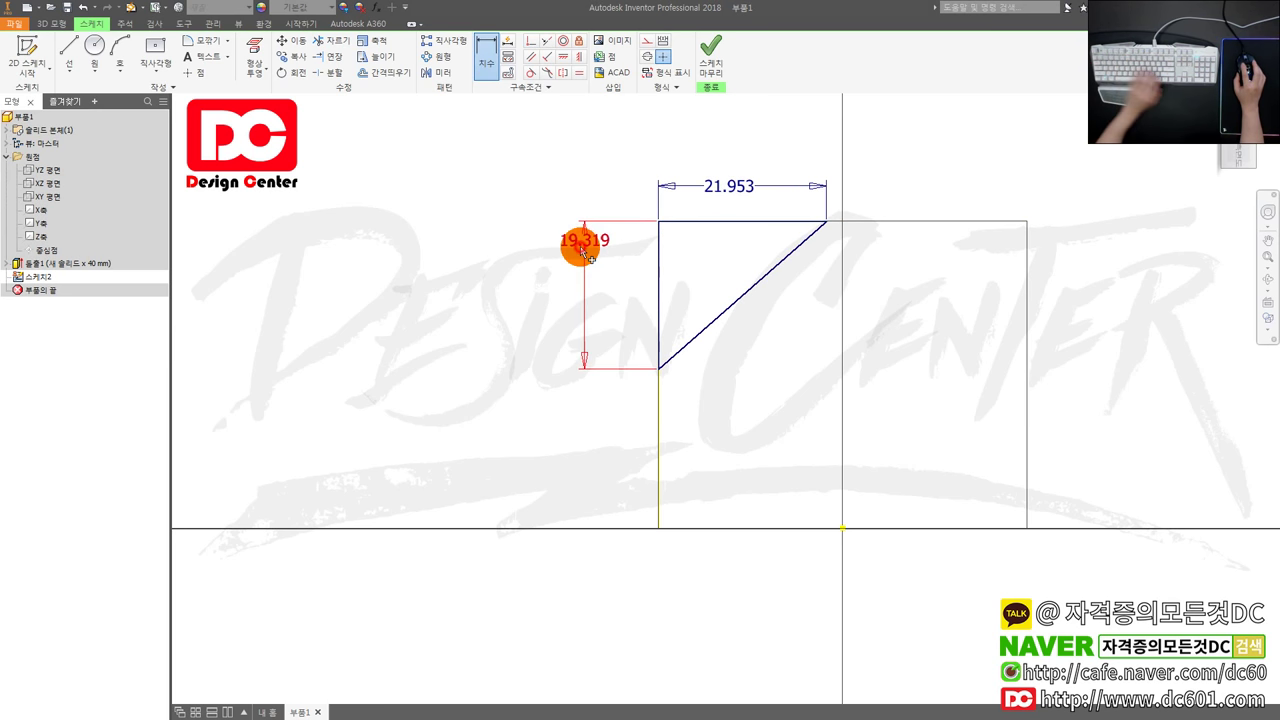
click(594, 250)
text(20)
key(Return)
double_click(722, 187)
text(20)
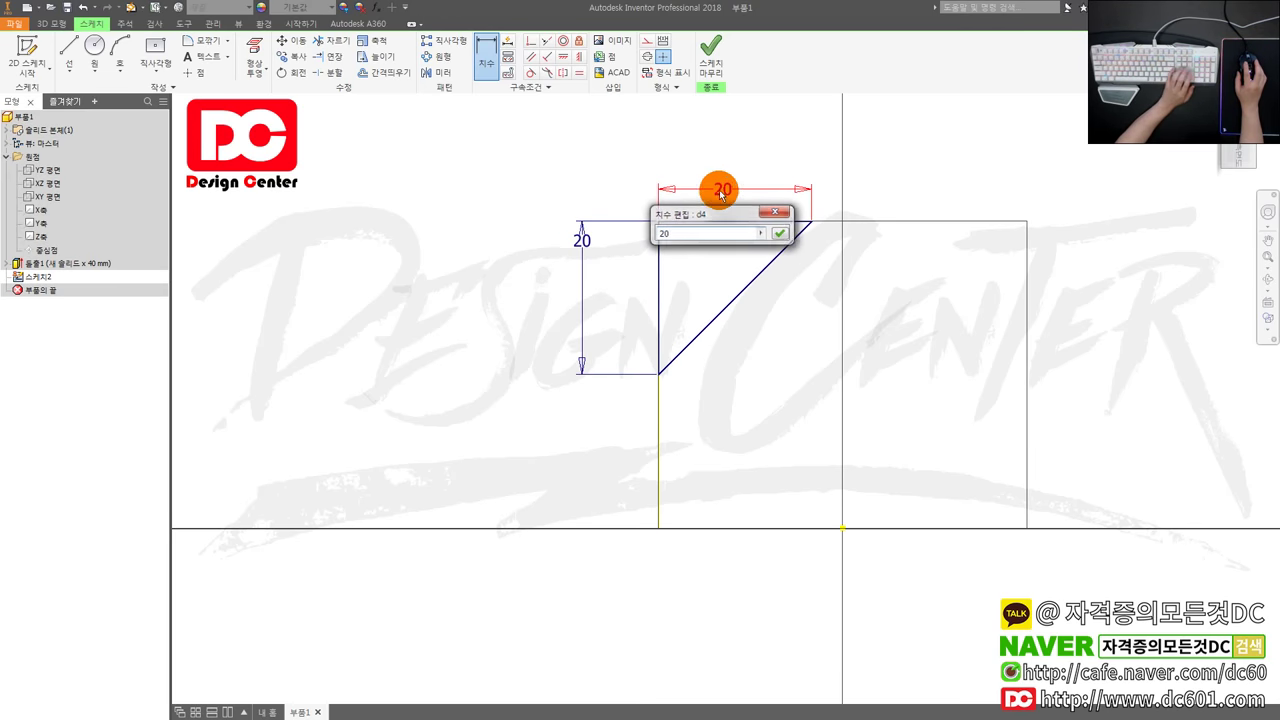
key(Return)
Extrude the triangle symmetrically 30 mm, accepting the extrusion error.
key(e)
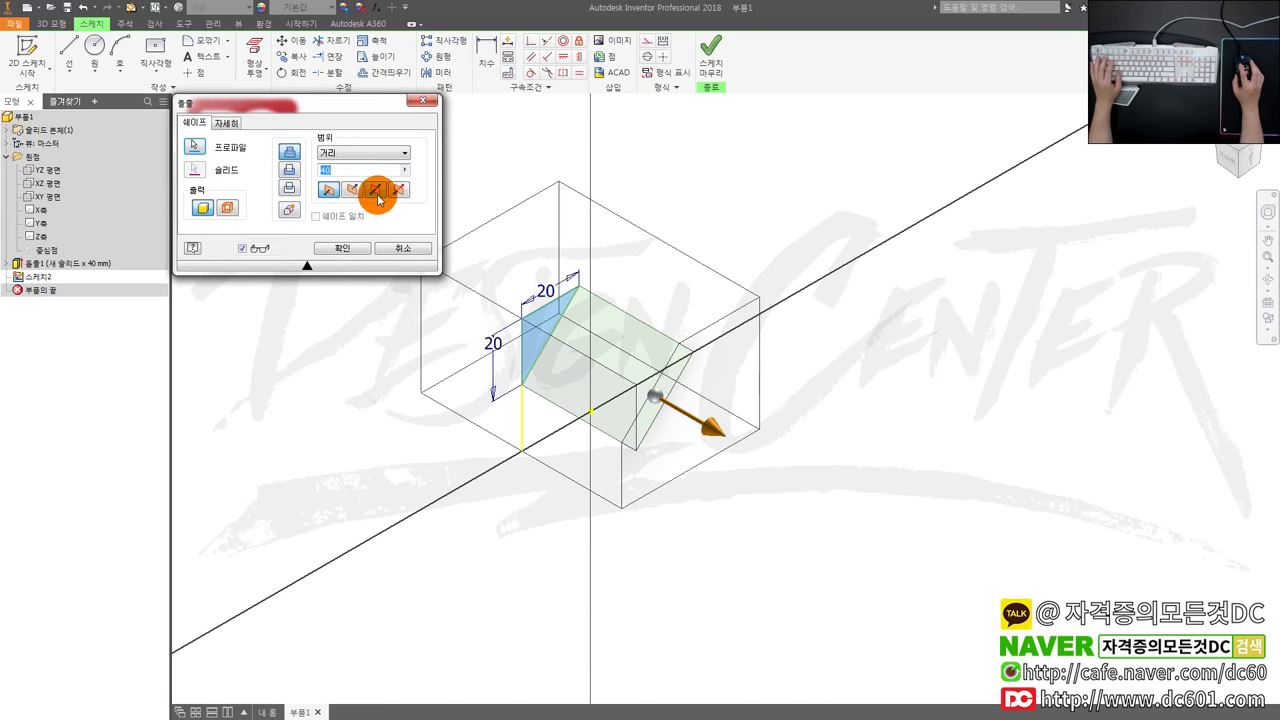
click(373, 189)
click(357, 170)
text(30)
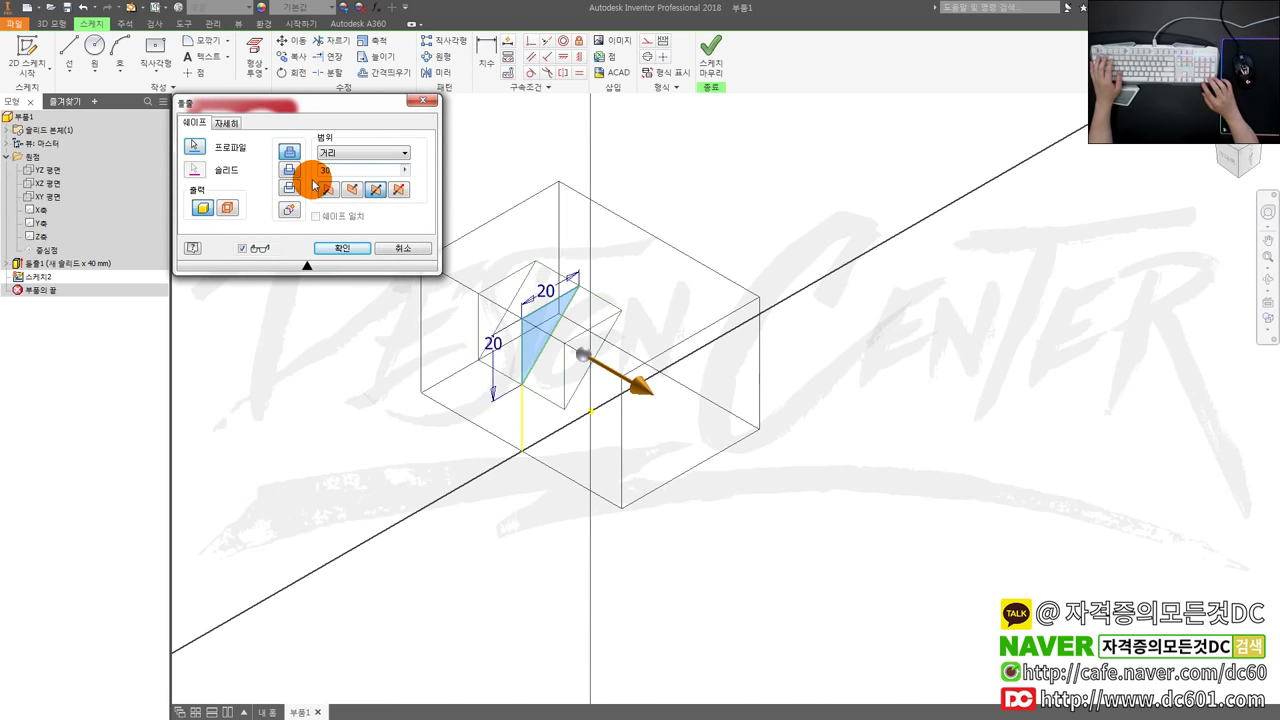
key(Return)
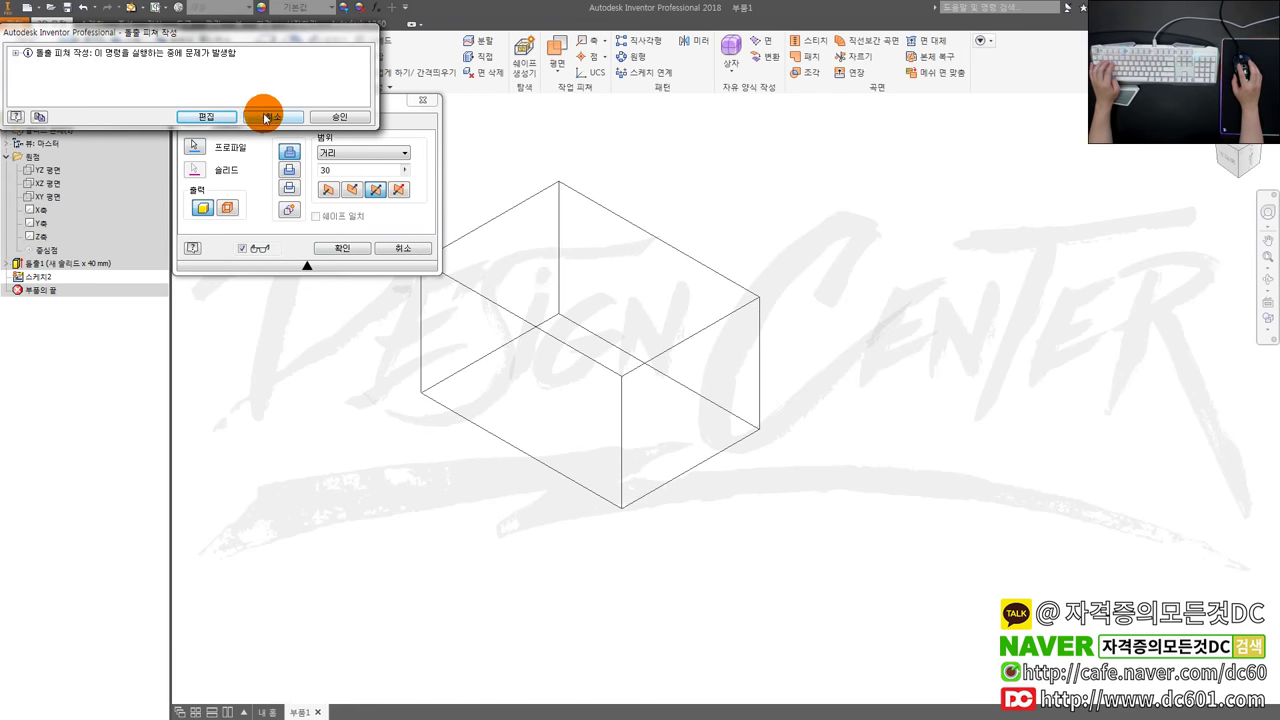
click(265, 118)
Change the new extrusion to a cut, then undo the cut.
double_click(72, 276)
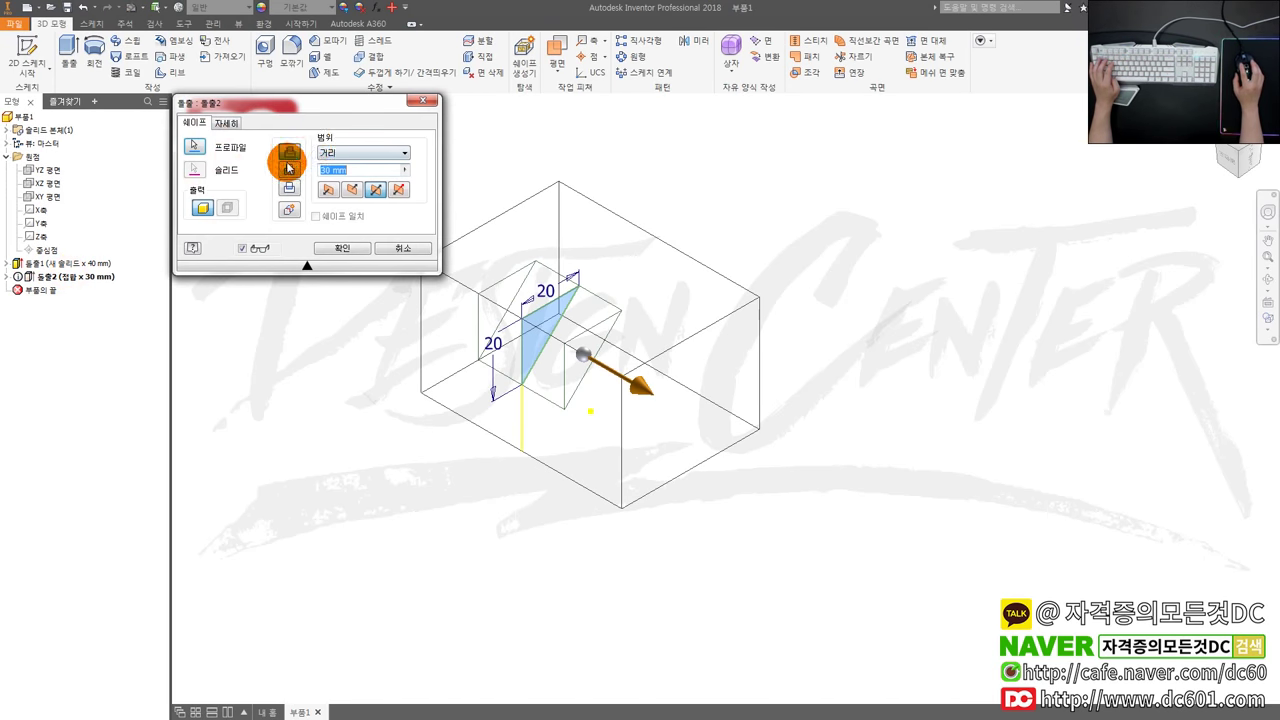
click(289, 172)
click(335, 248)
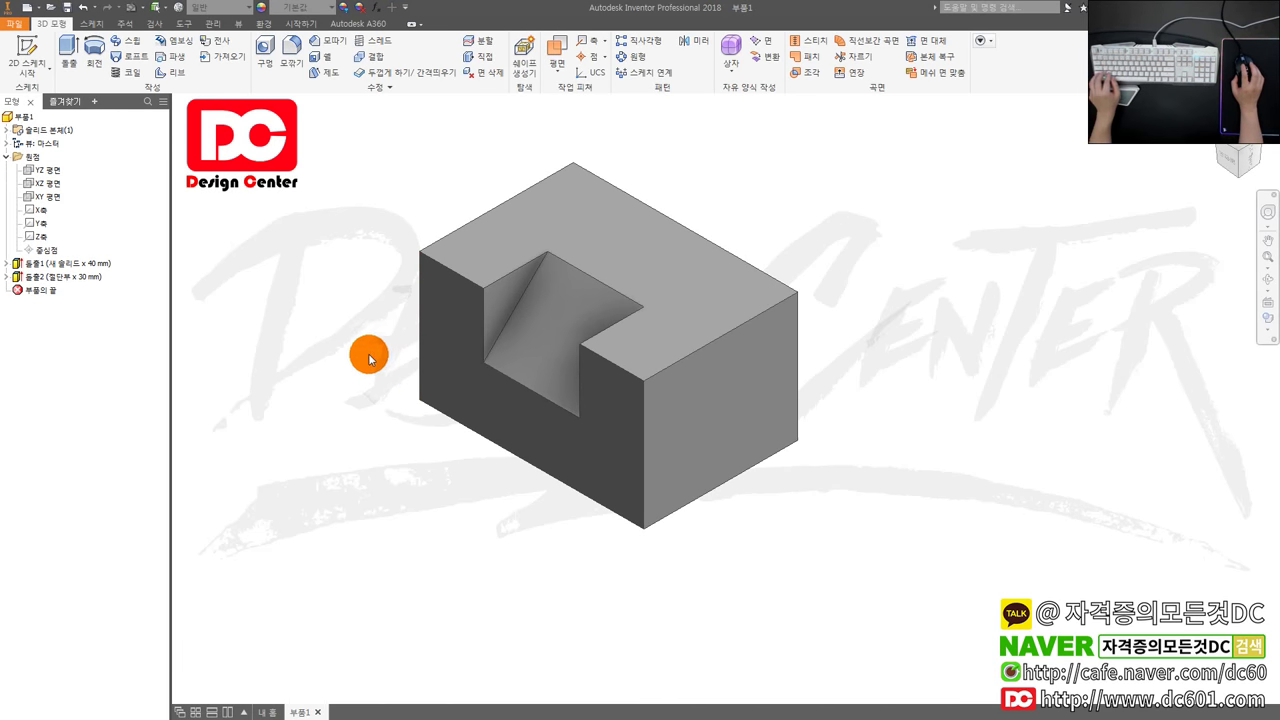
key(ctrl+z)
key(ctrl+z)
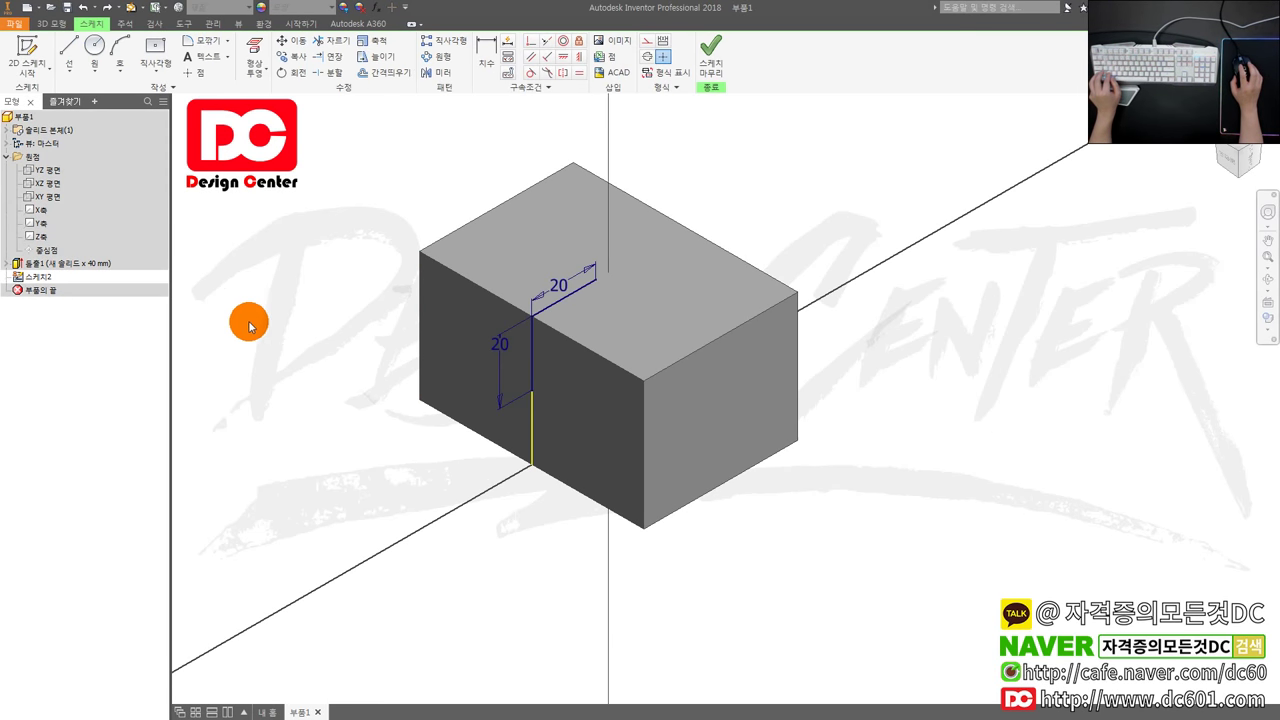
Finish the sketch and delete the triangle sketch from the model tree.
click(711, 50)
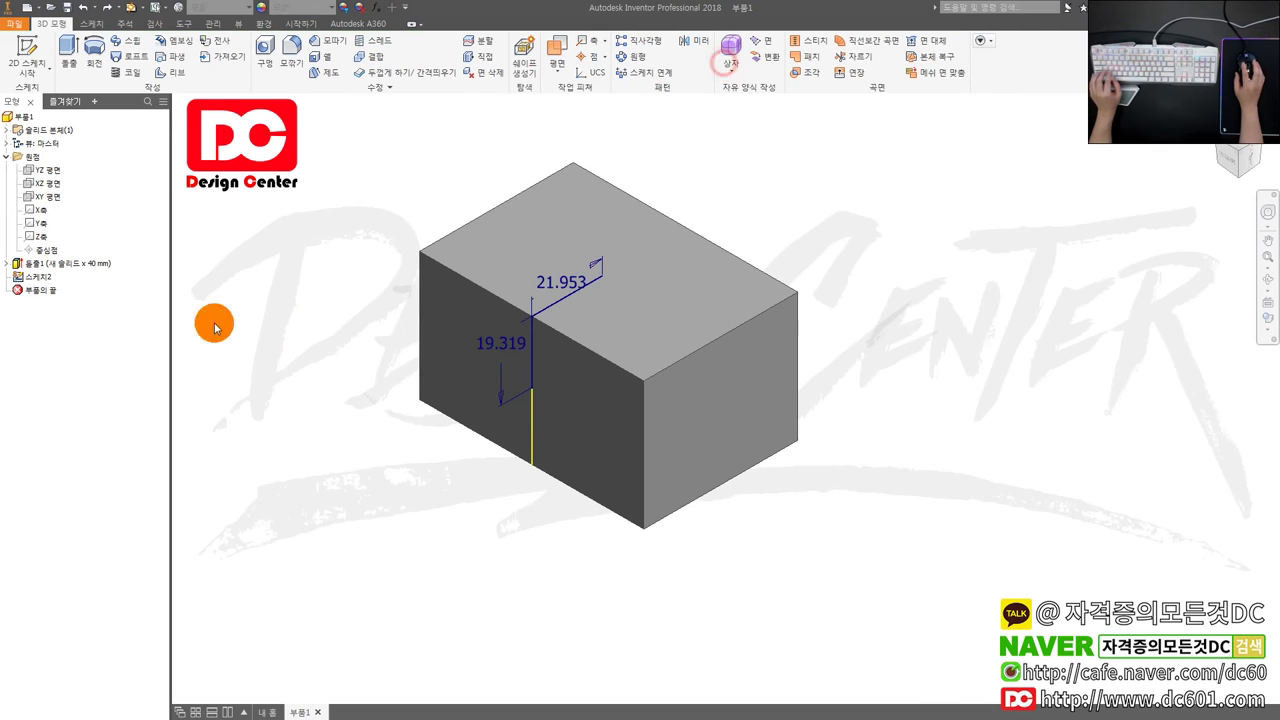
right_click(34, 276)
click(130, 280)
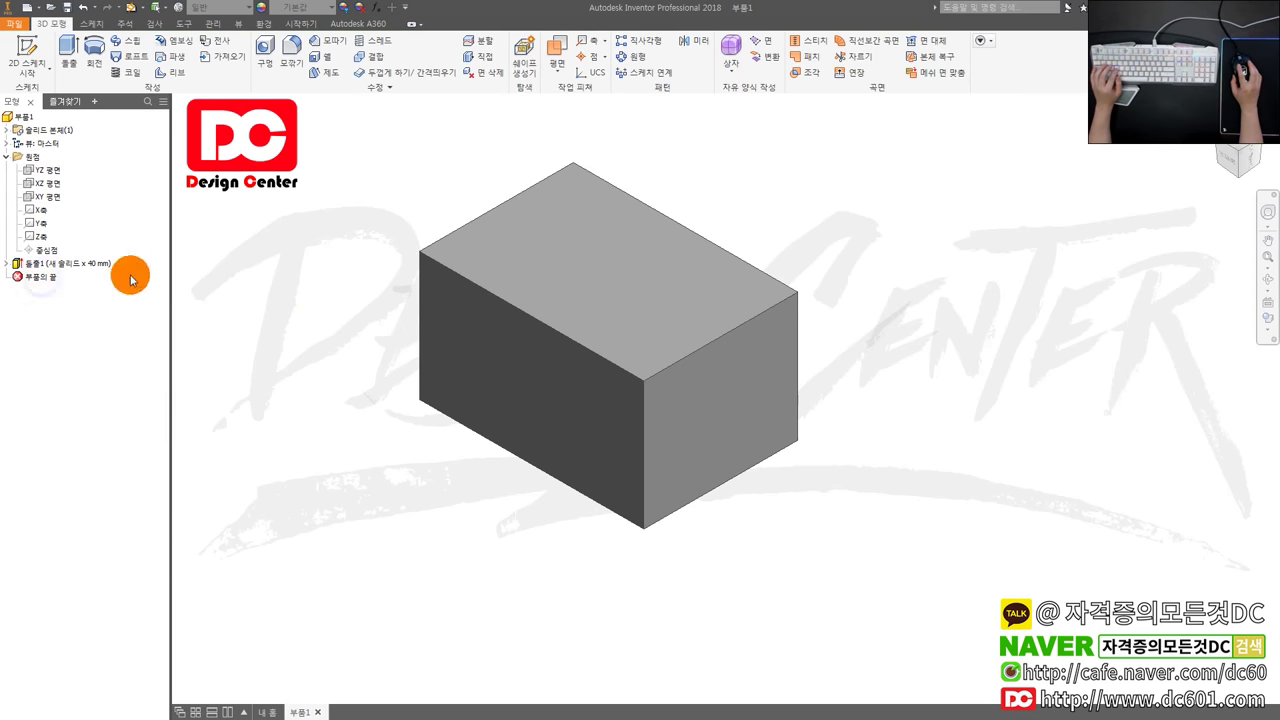
Start a chamfer on the block's front top edge.
click(502, 300)
key(ctrl+shift+k)
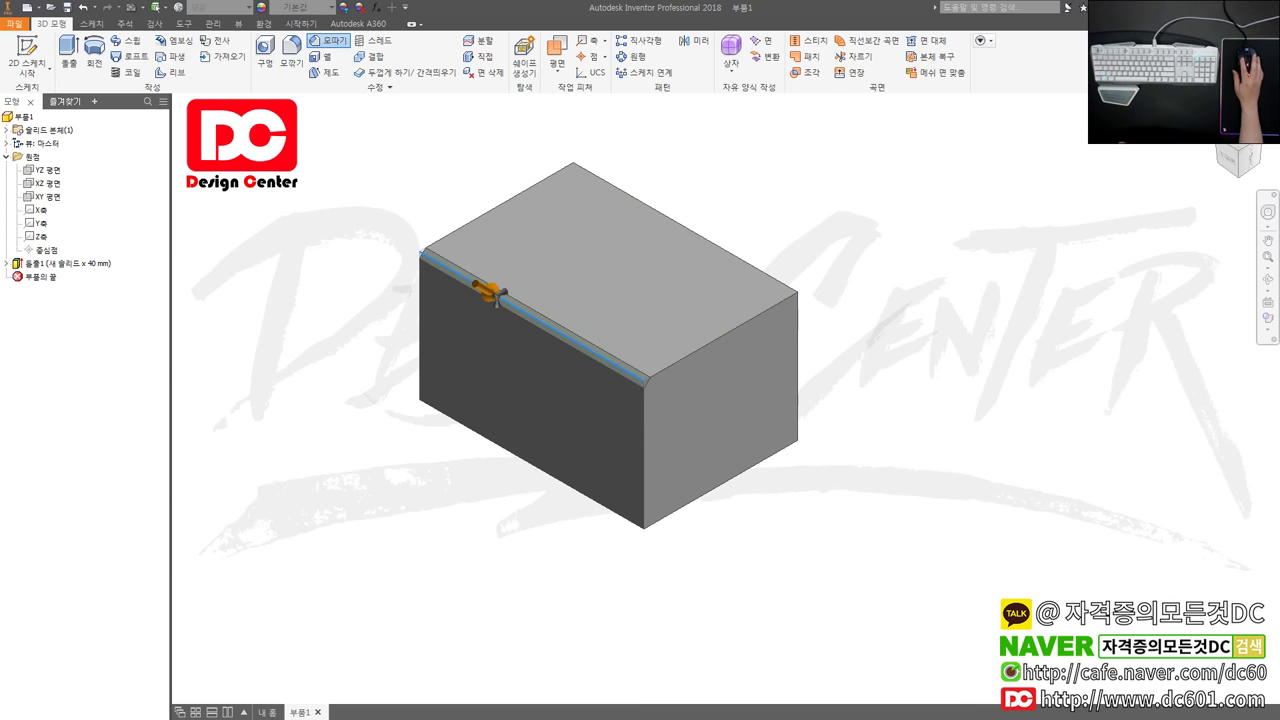
drag(629, 300, 657, 157)
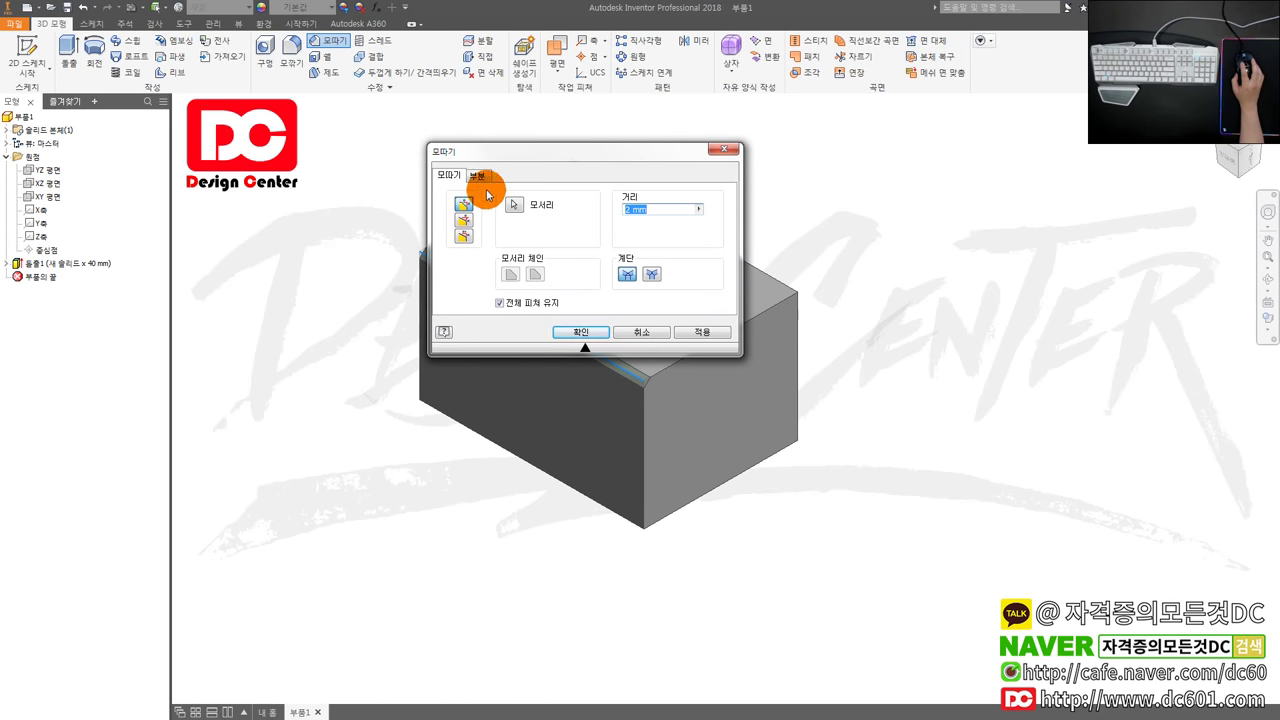
Set the chamfer distance to 20 mm.
click(478, 177)
click(449, 176)
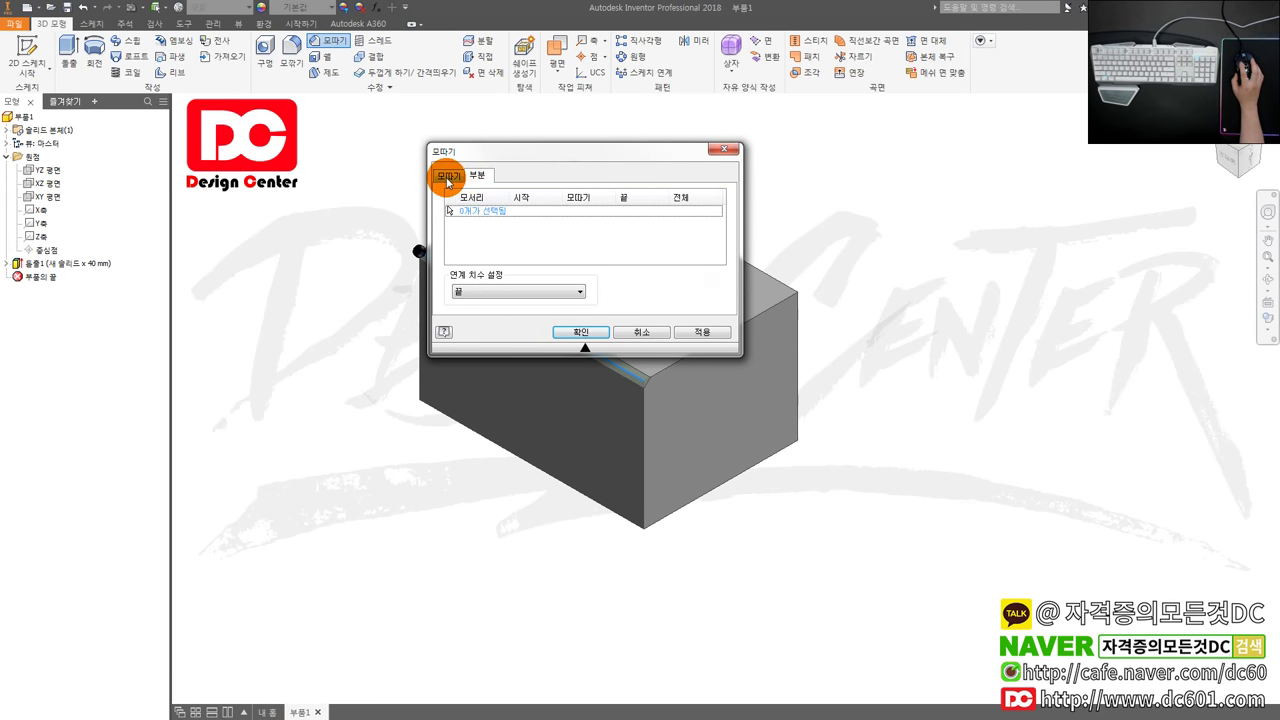
click(459, 214)
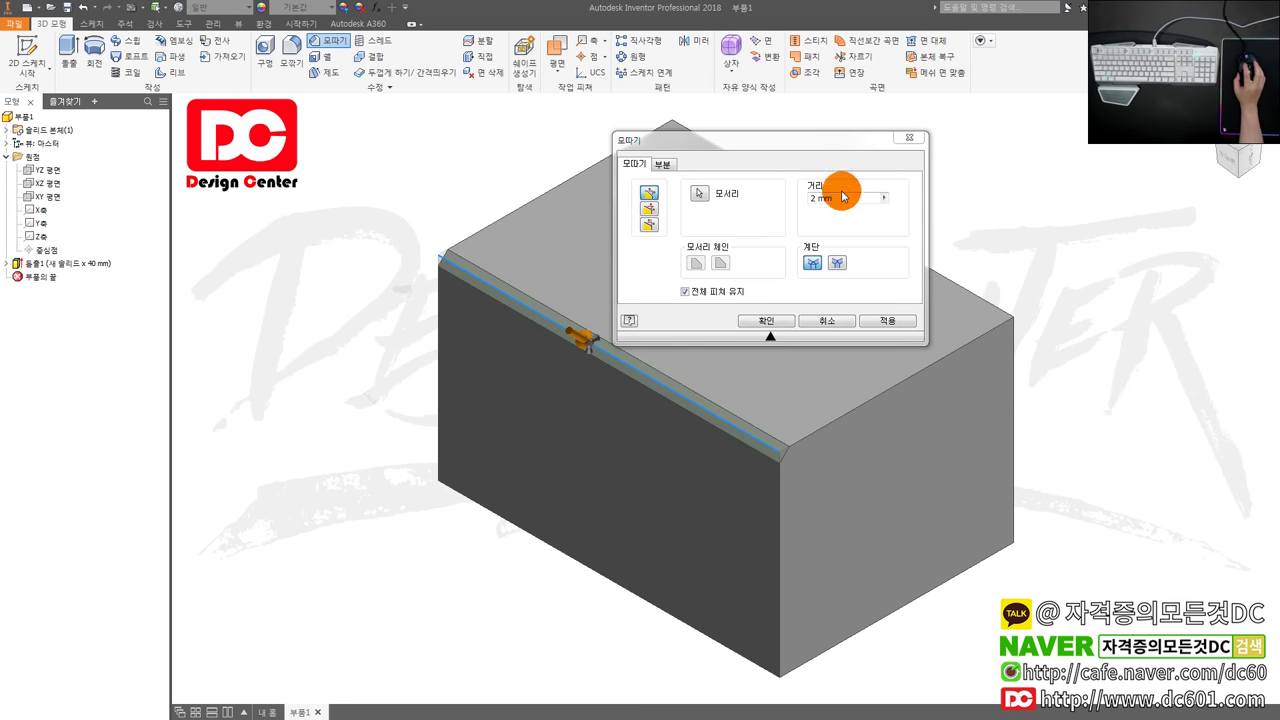
double_click(835, 198)
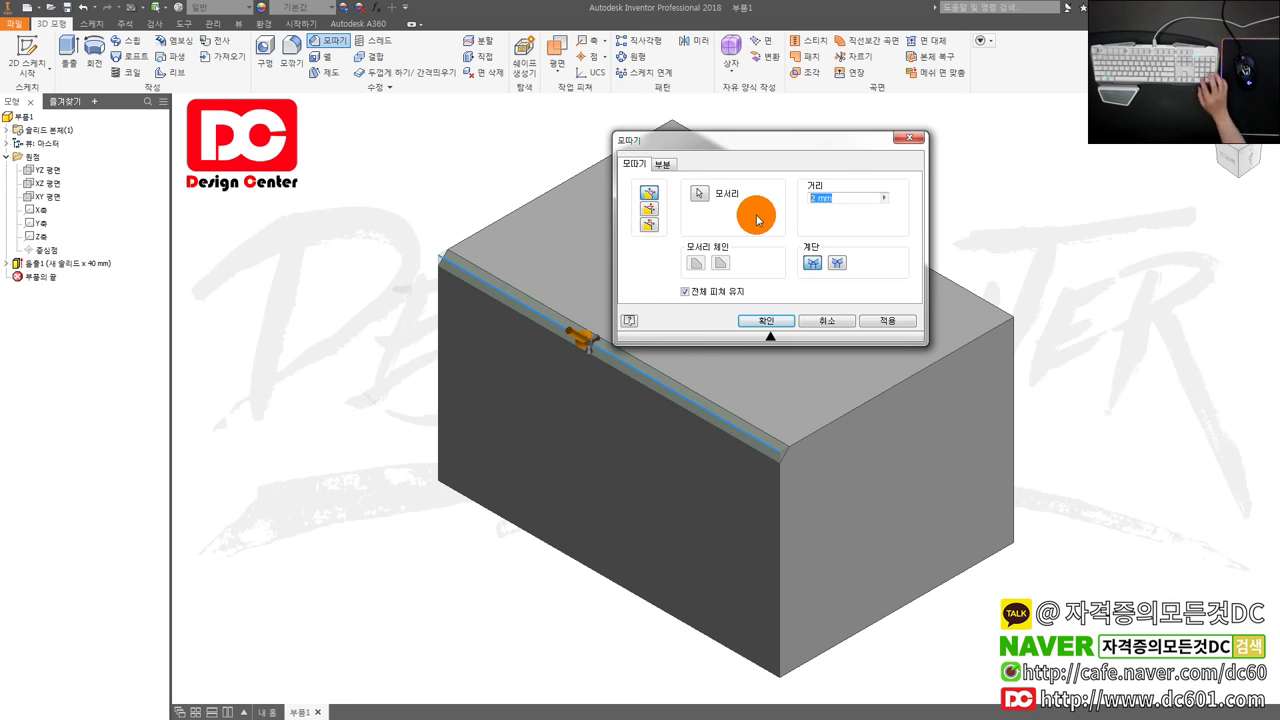
text(20)
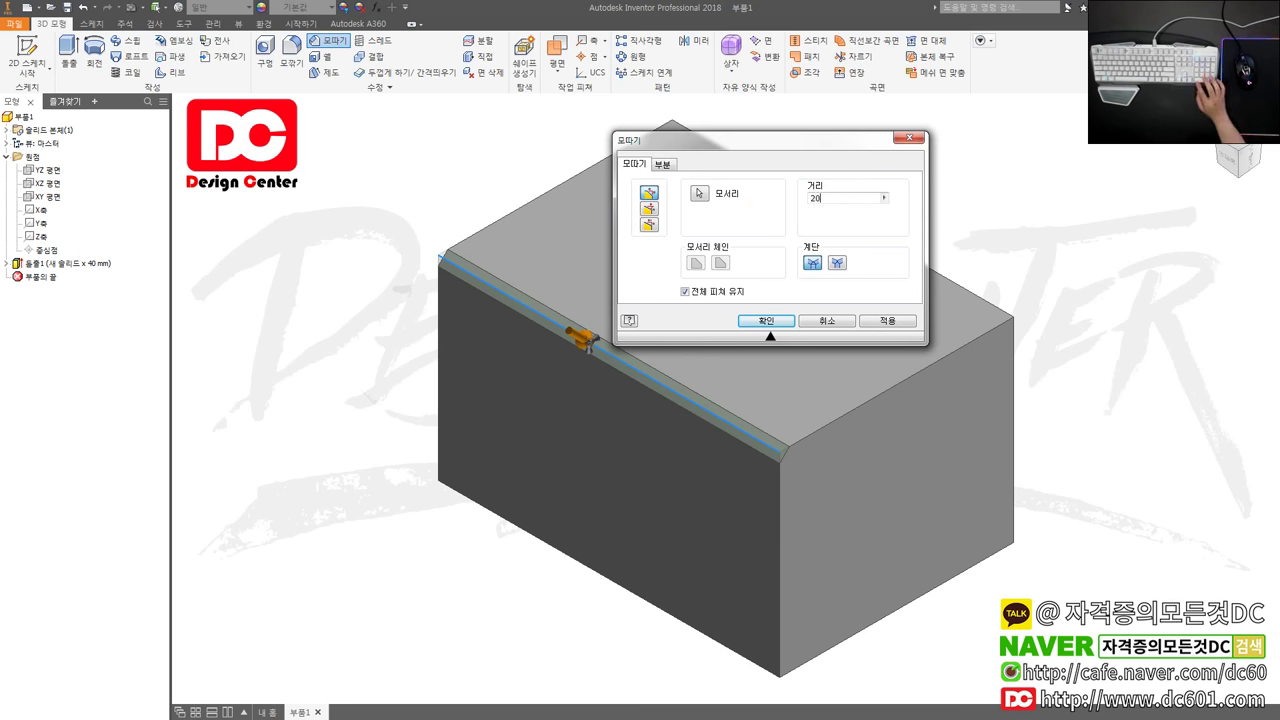
click(757, 219)
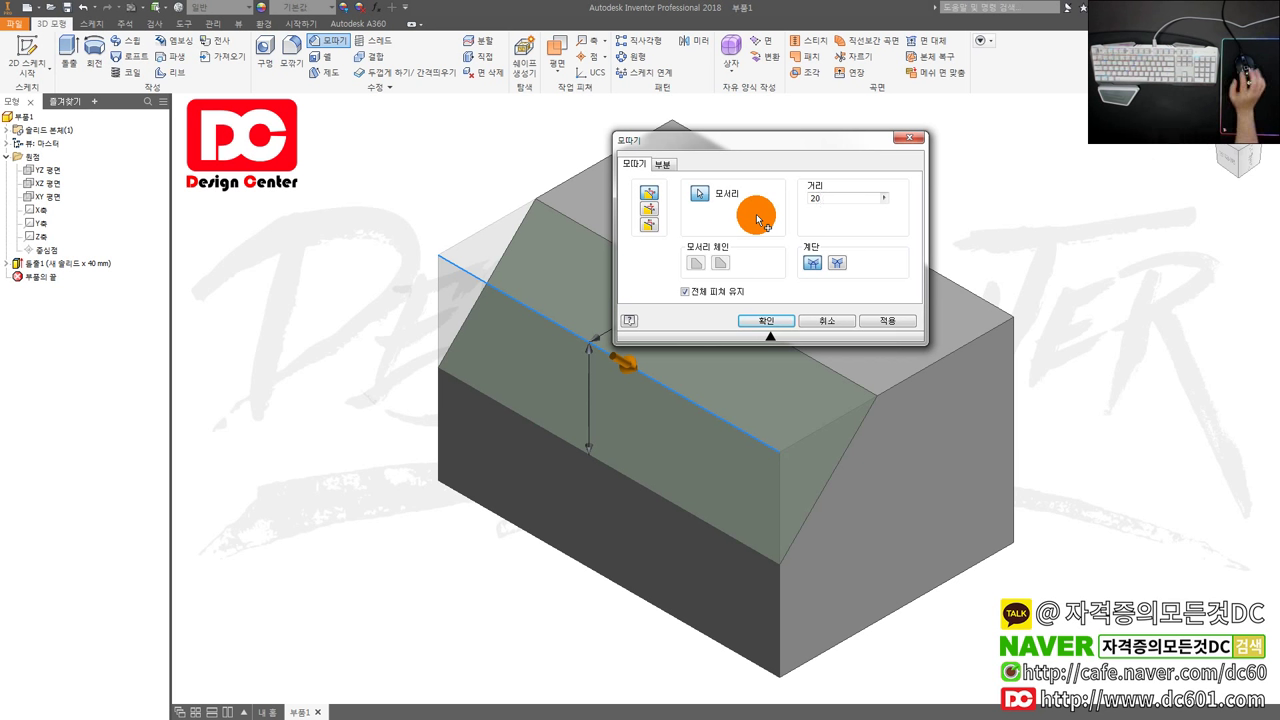
Make the front-edge chamfer partial: 30 mm long with a 20 mm end distance.
drag(688, 138, 803, 96)
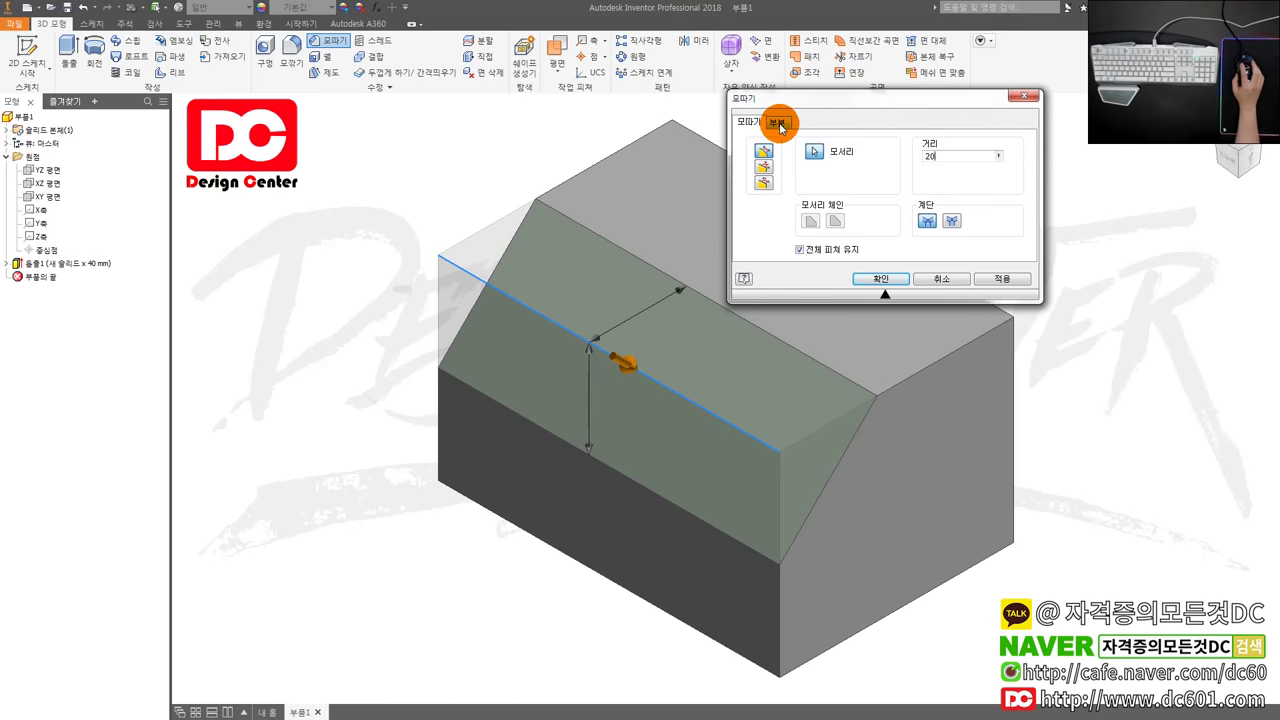
click(781, 127)
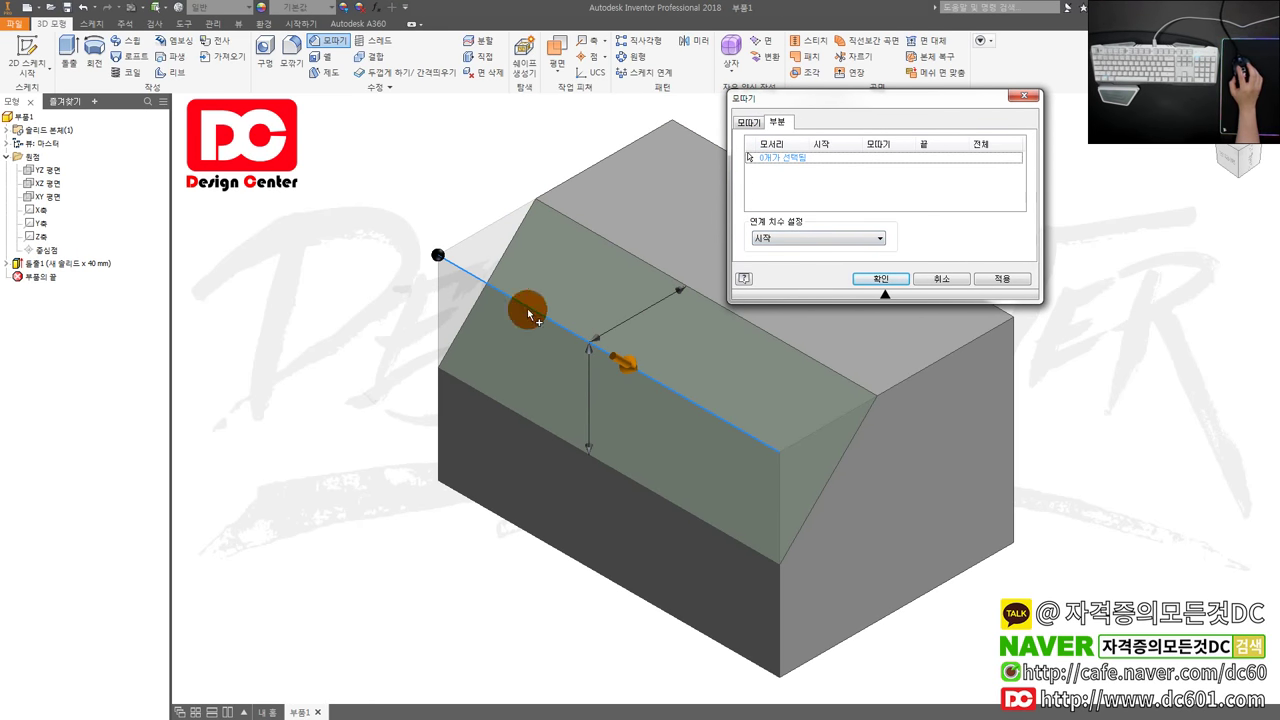
click(578, 343)
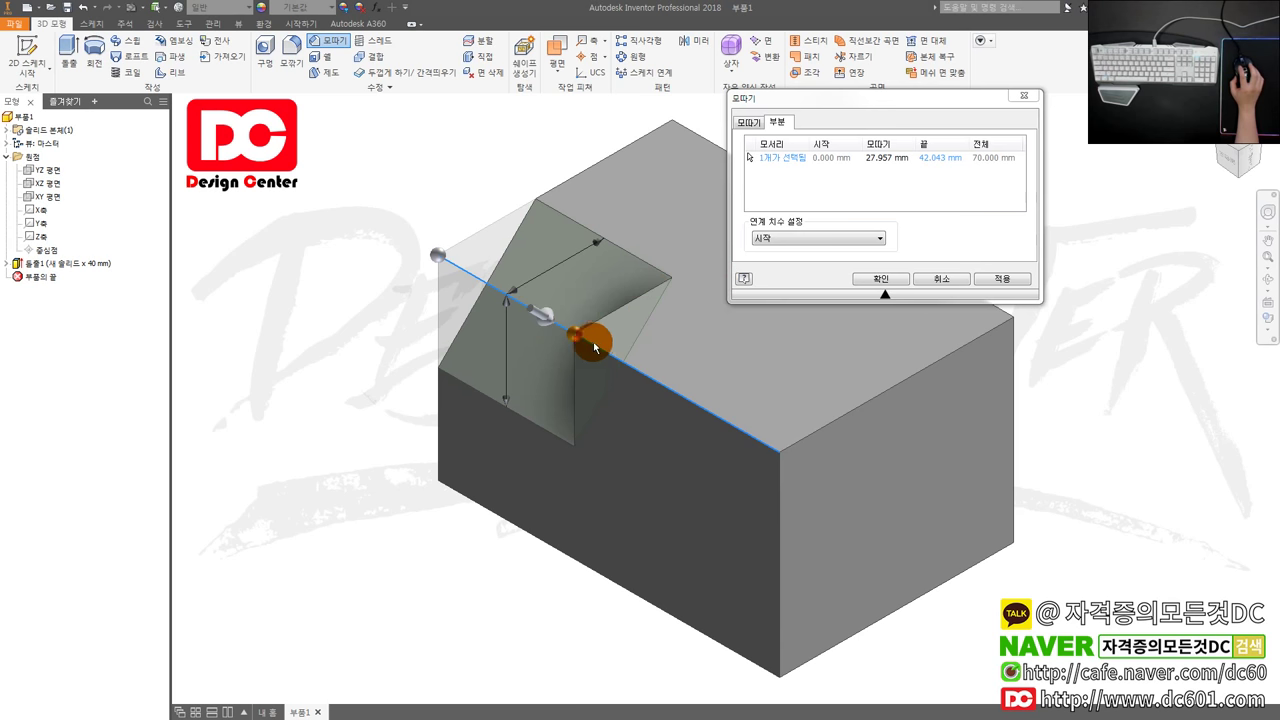
click(886, 158)
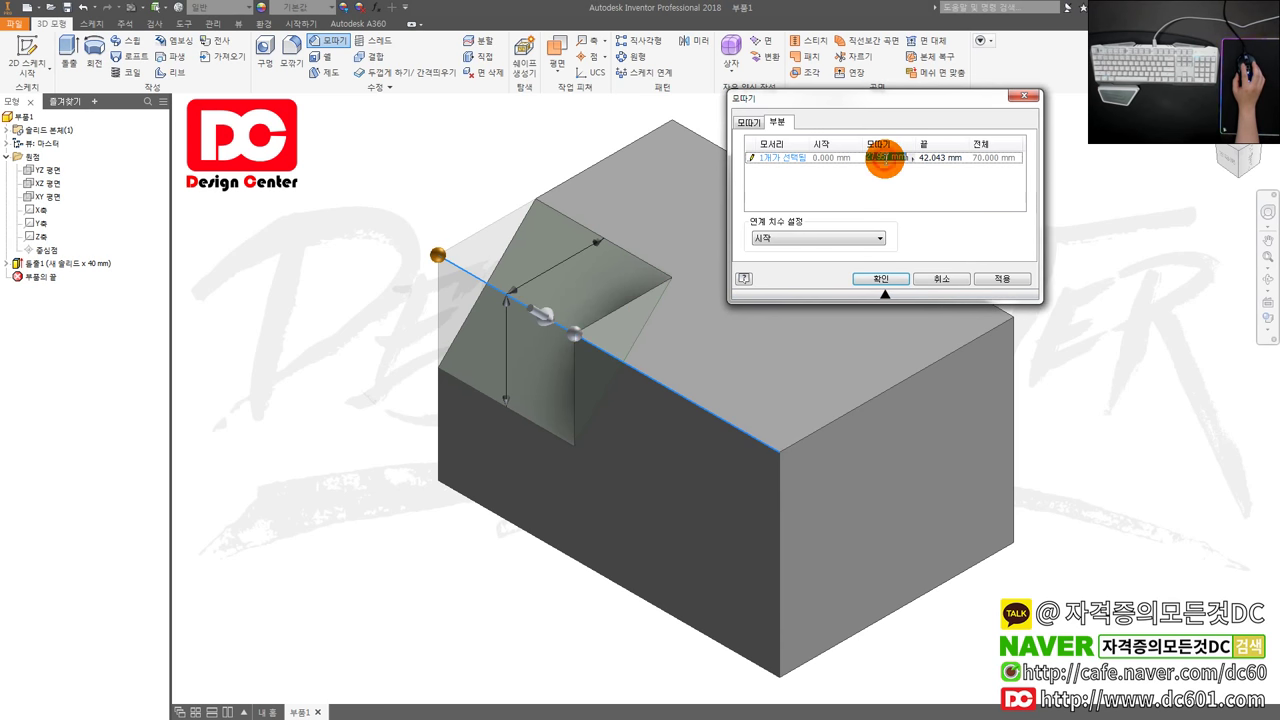
text(30)
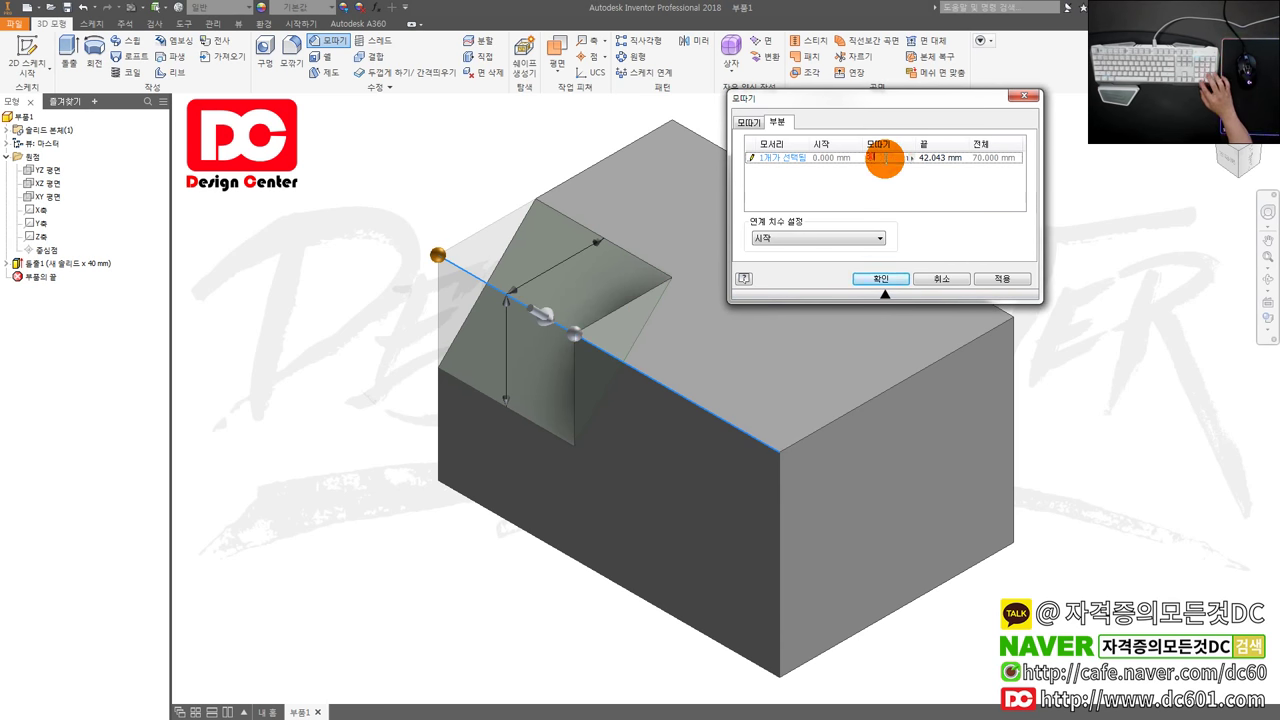
click(948, 160)
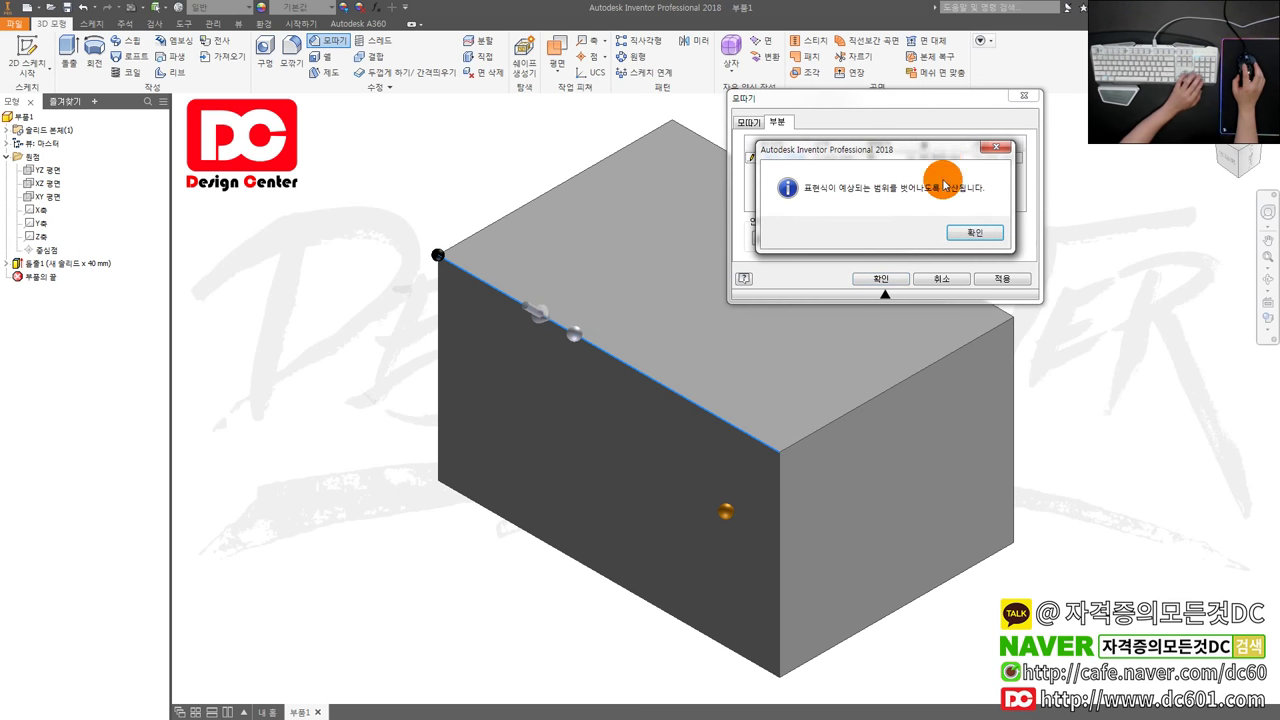
click(968, 228)
click(928, 158)
text(20)
click(832, 160)
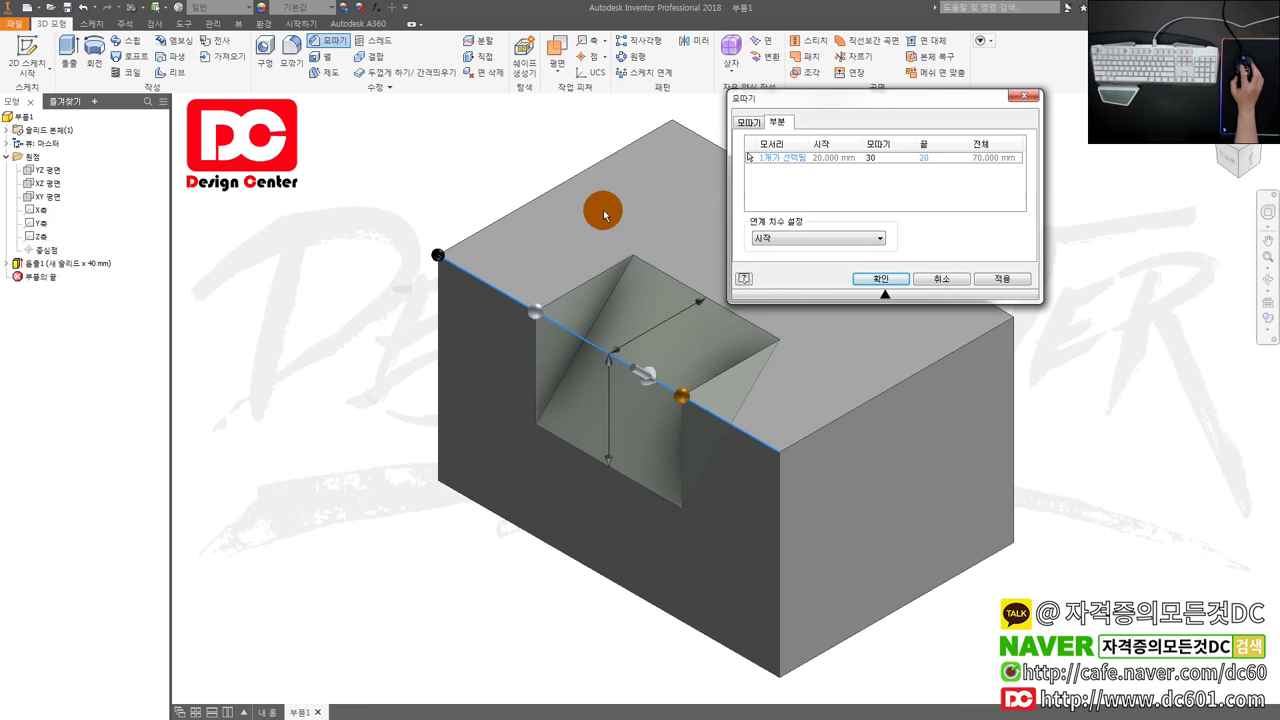
click(884, 160)
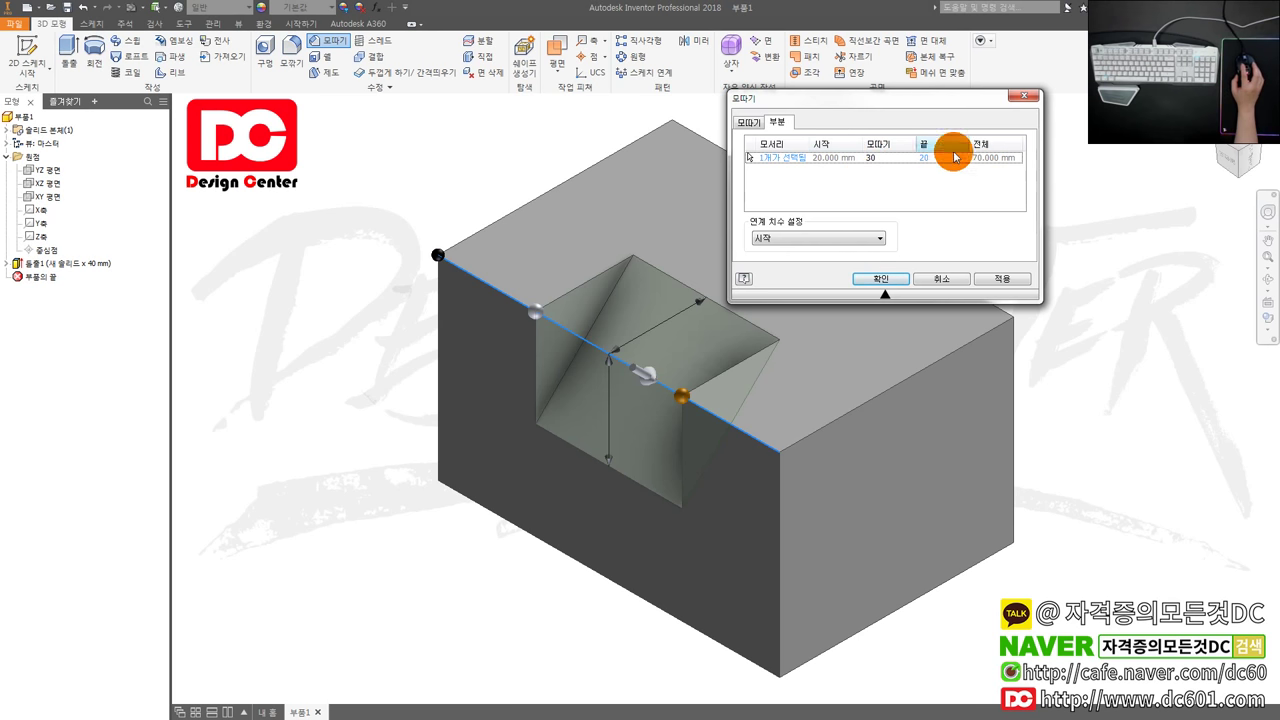
Apply the 20 mm partial chamfer and inspect the resulting notch.
click(878, 278)
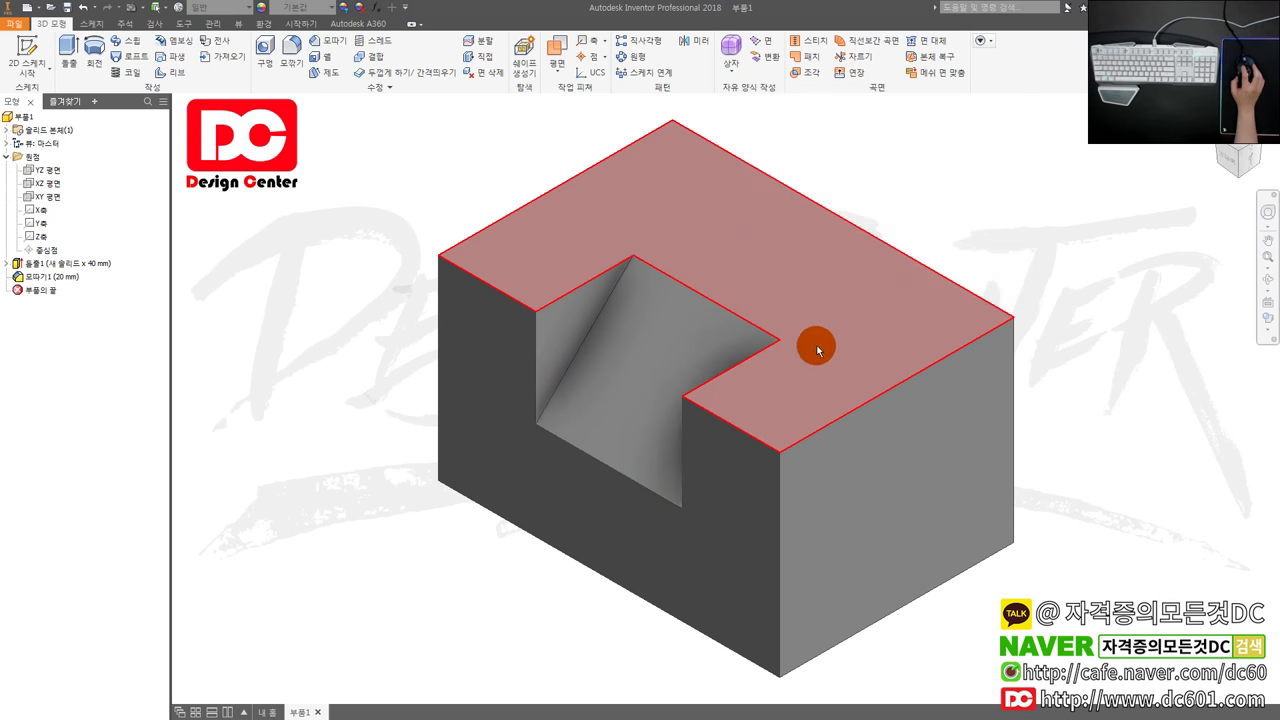
double_click(60, 277)
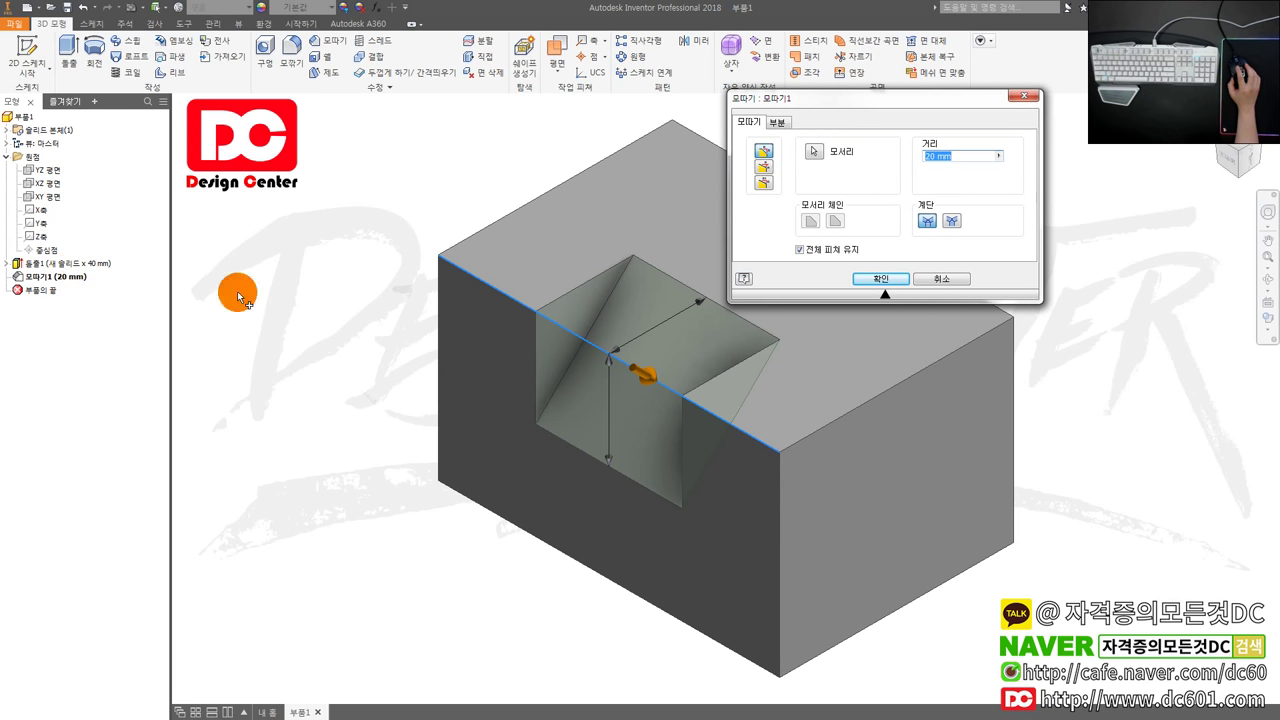
click(486, 288)
key(Escape)
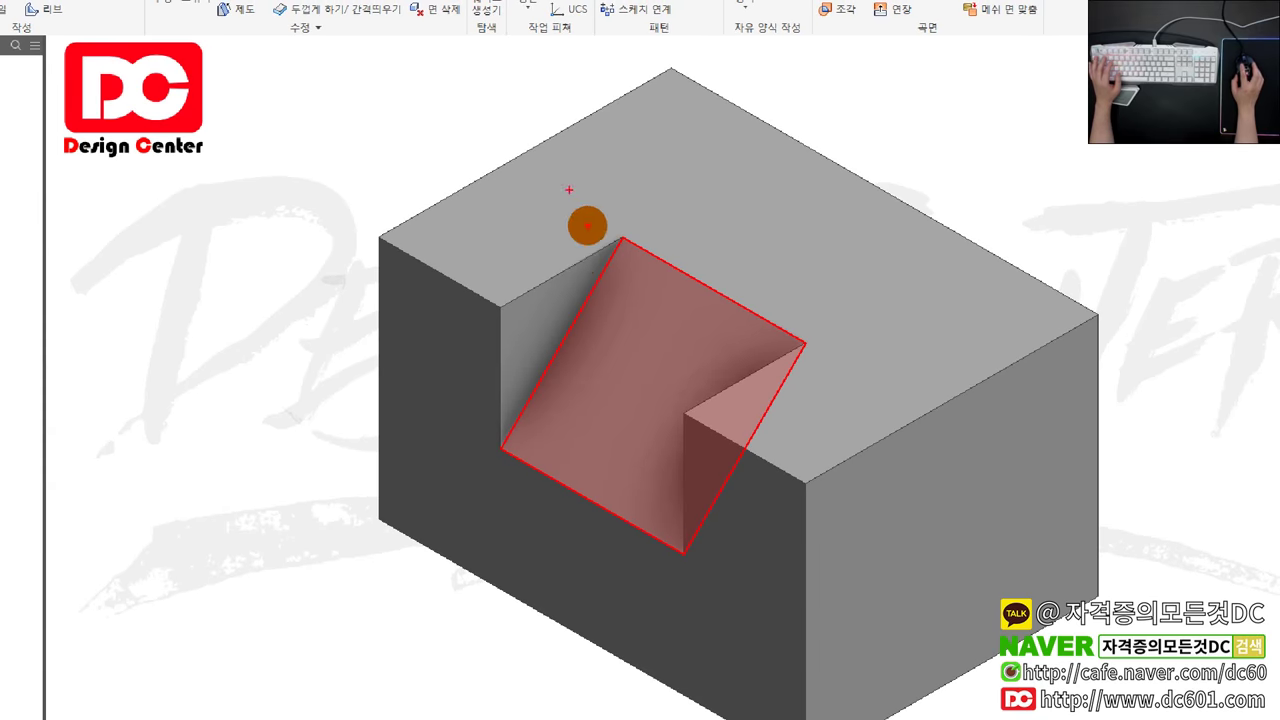
drag(567, 194, 553, 246)
drag(590, 212, 600, 244)
drag(443, 340, 518, 362)
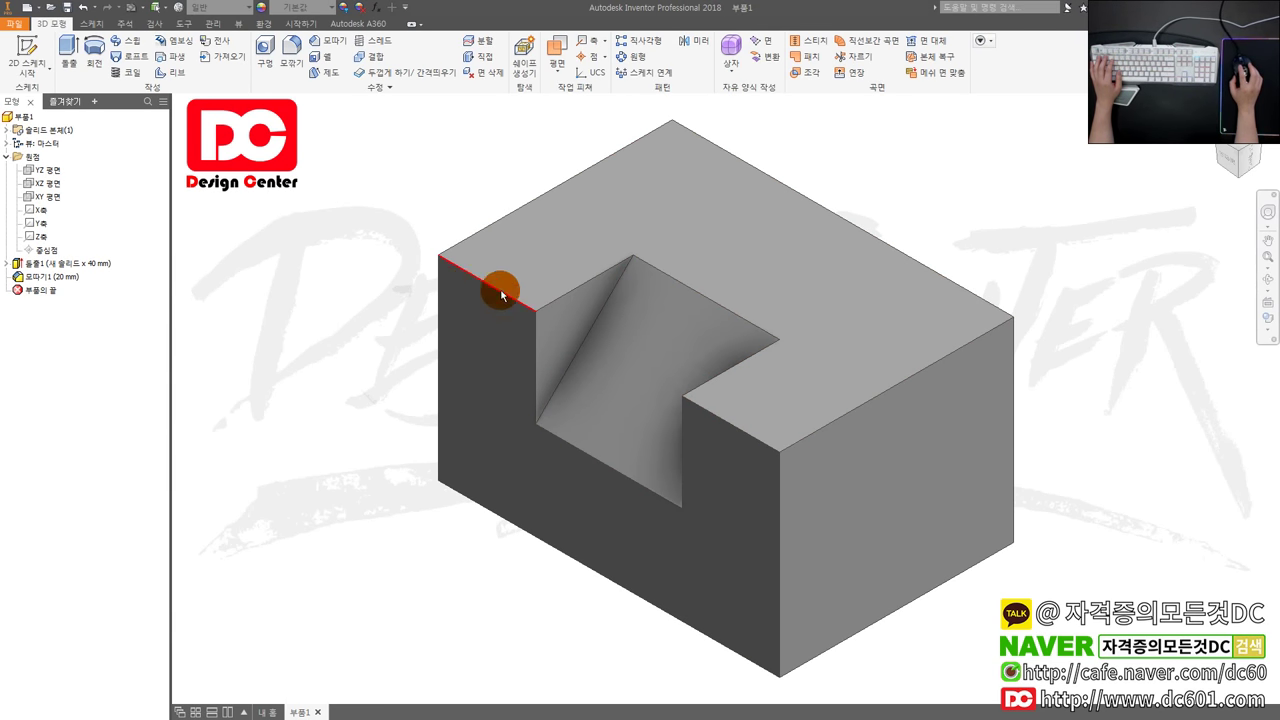
Edit the chamfer to a 10 mm distance with a 30 mm end distance and apply it.
double_click(77, 283)
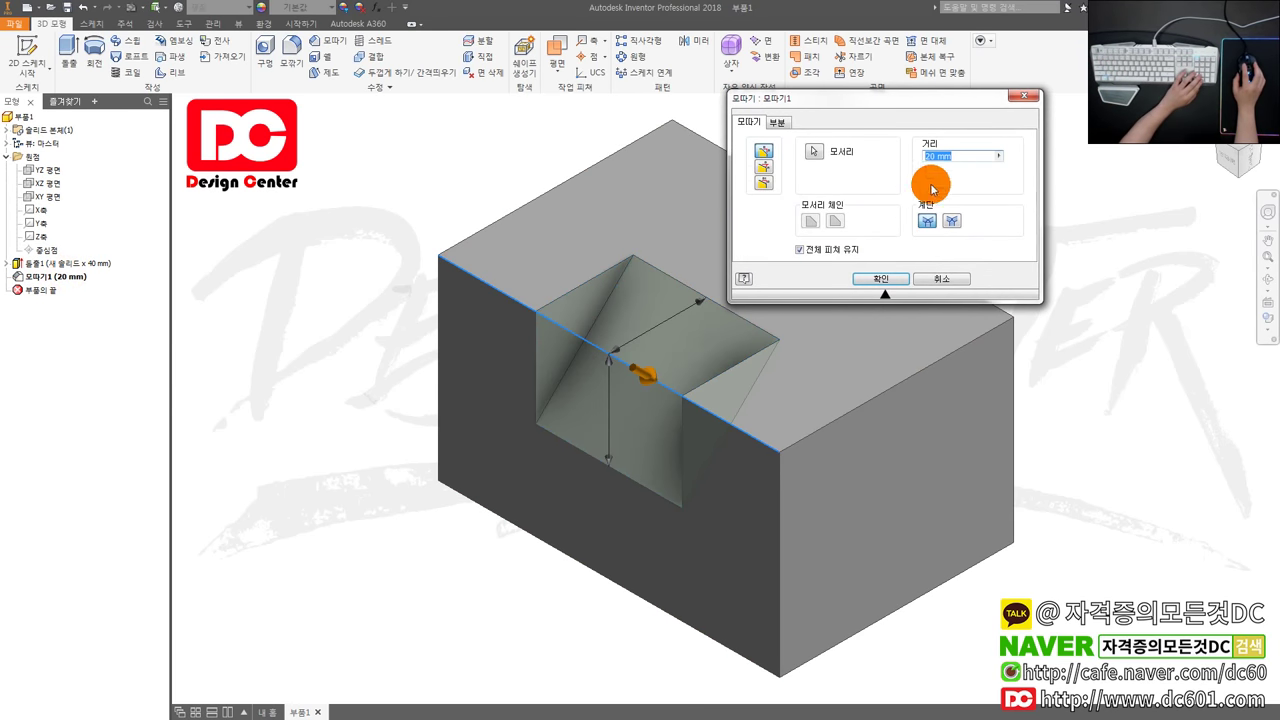
text(10)
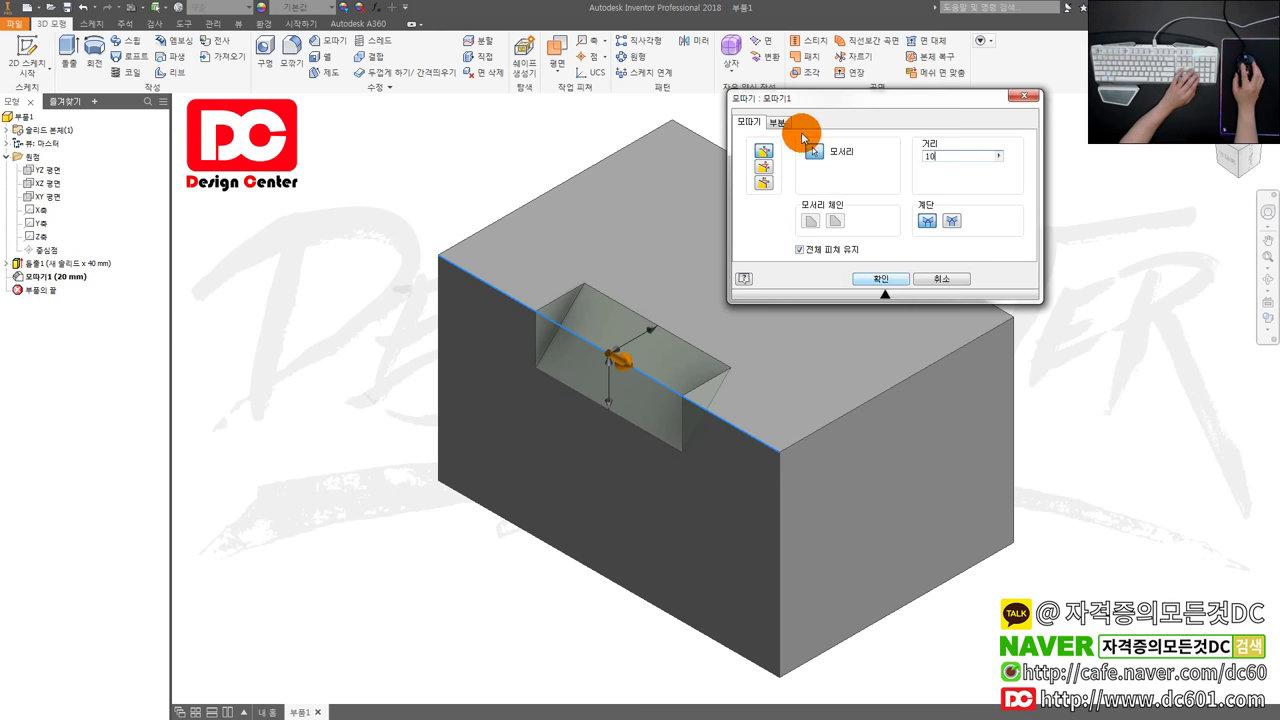
click(778, 123)
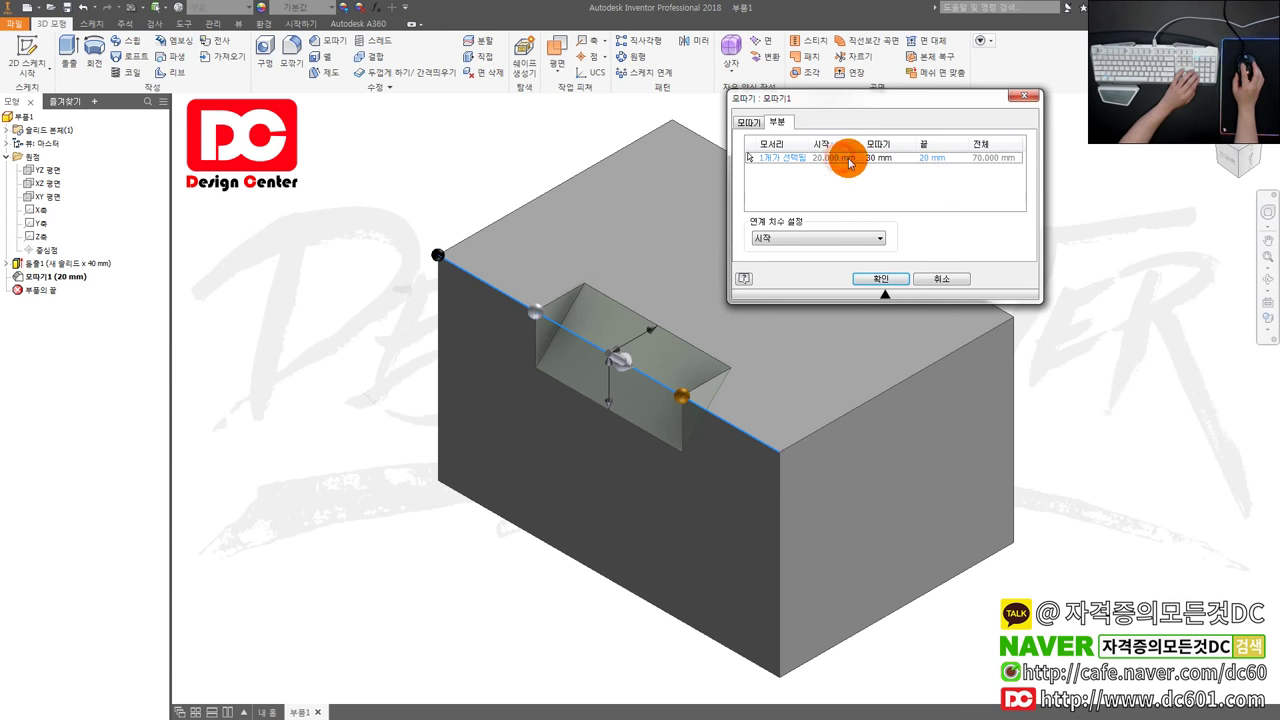
click(790, 238)
click(785, 253)
click(540, 310)
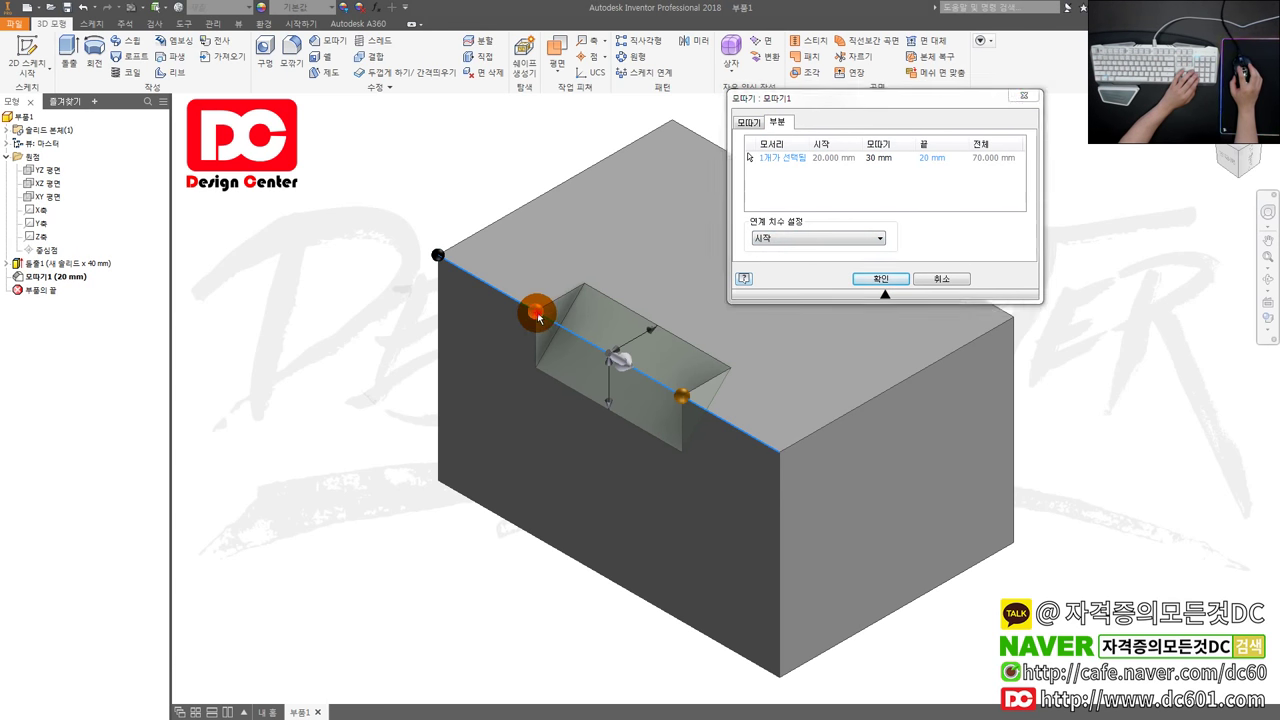
click(845, 160)
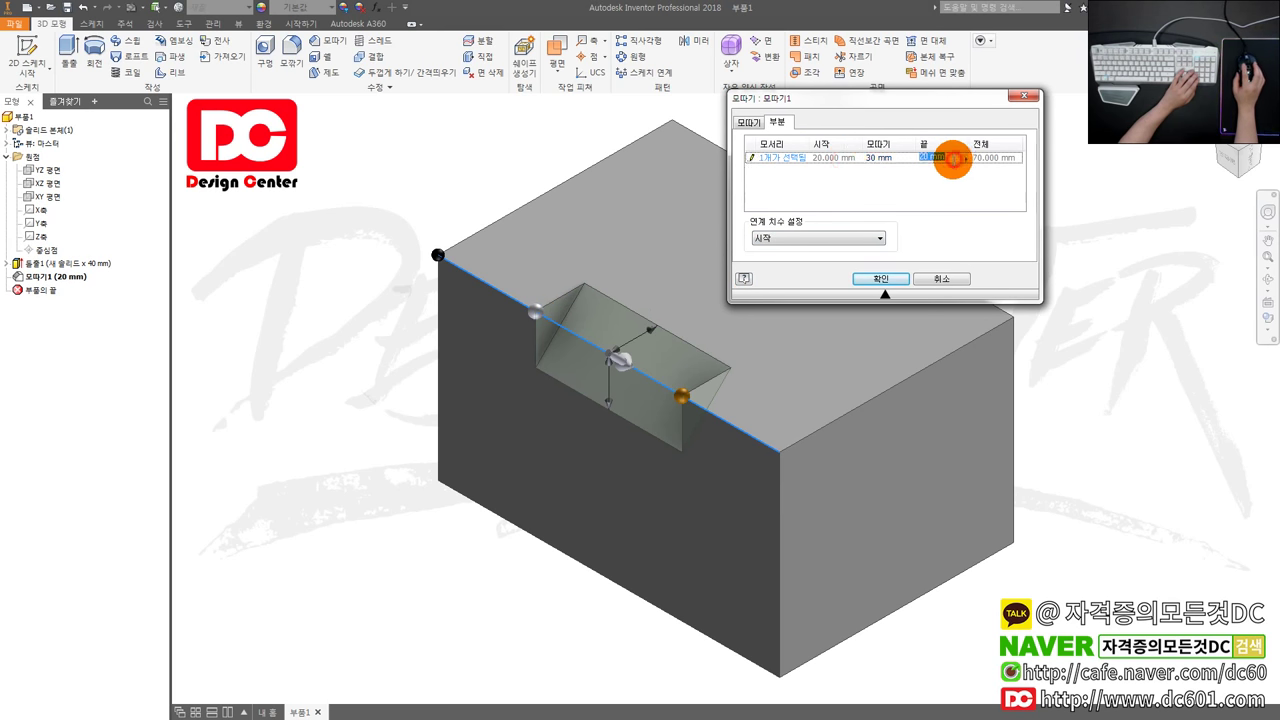
click(930, 158)
text(30)
key(Return)
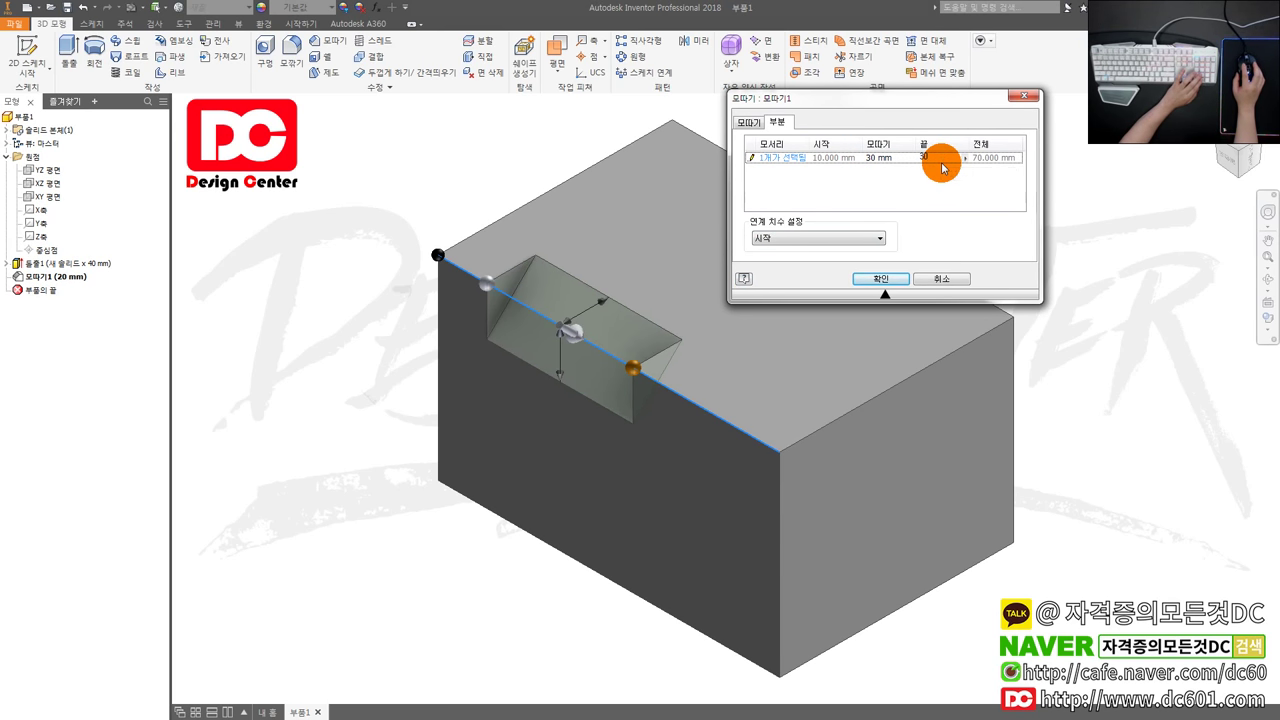
click(880, 278)
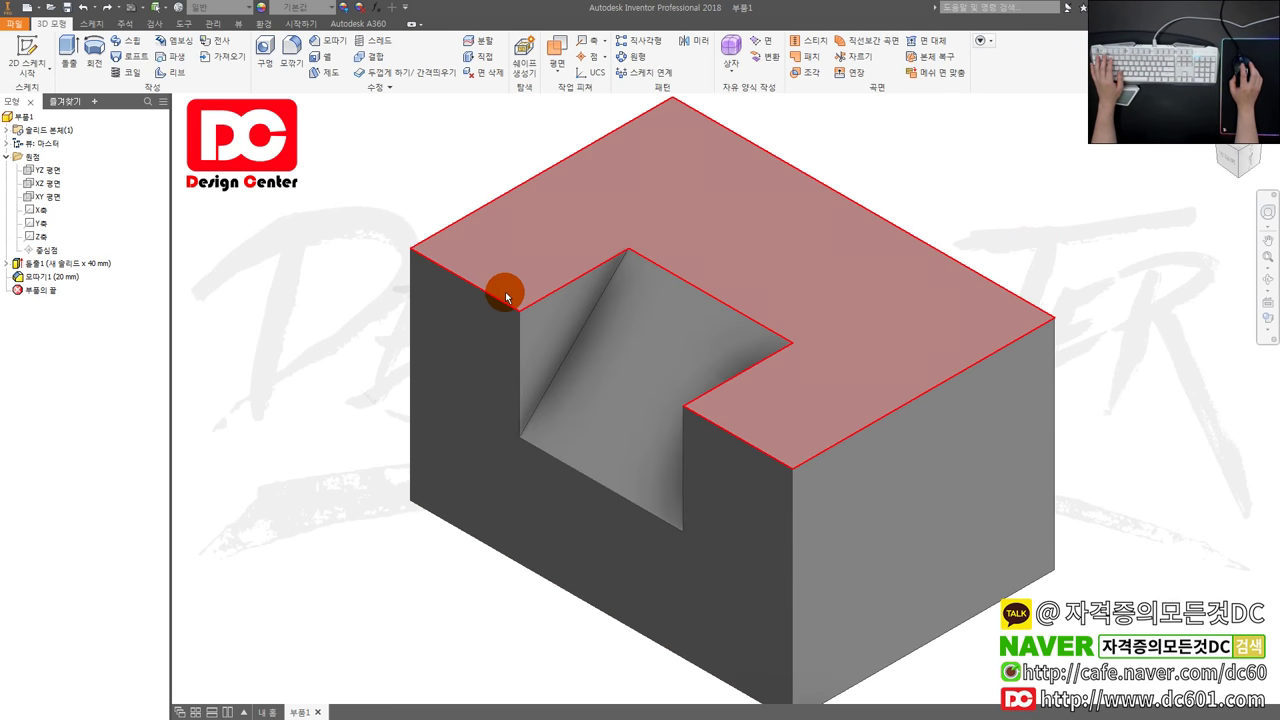
Zoom and pan over the notched block, then bring up the Naver Cafe question post.
scroll(480, 290, up, 2)
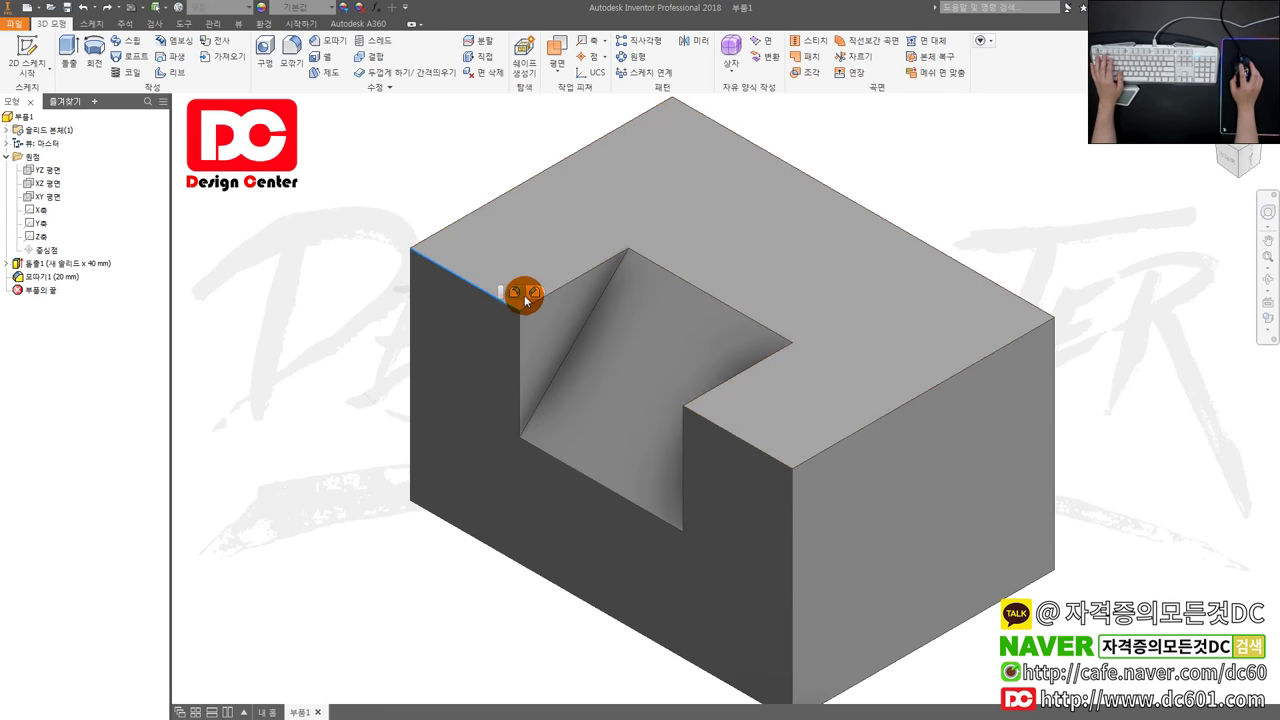
key(alt+Tab)
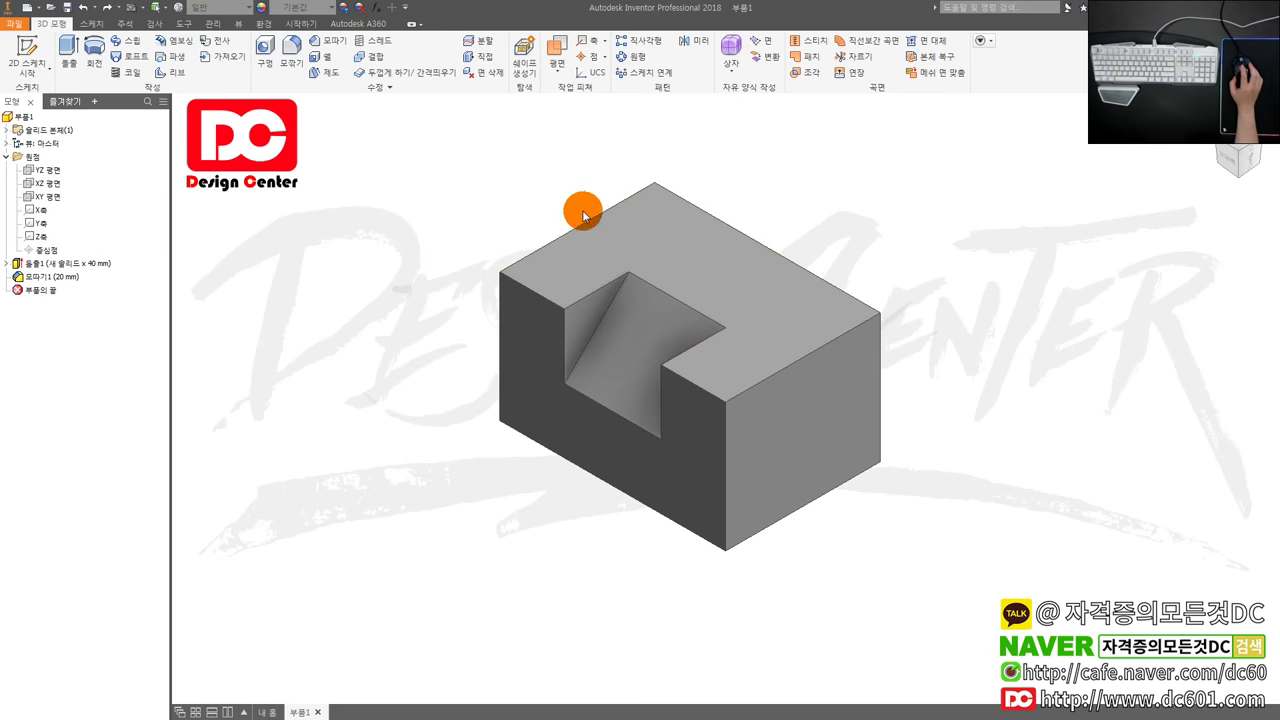
middle_drag(682, 205, 749, 217)
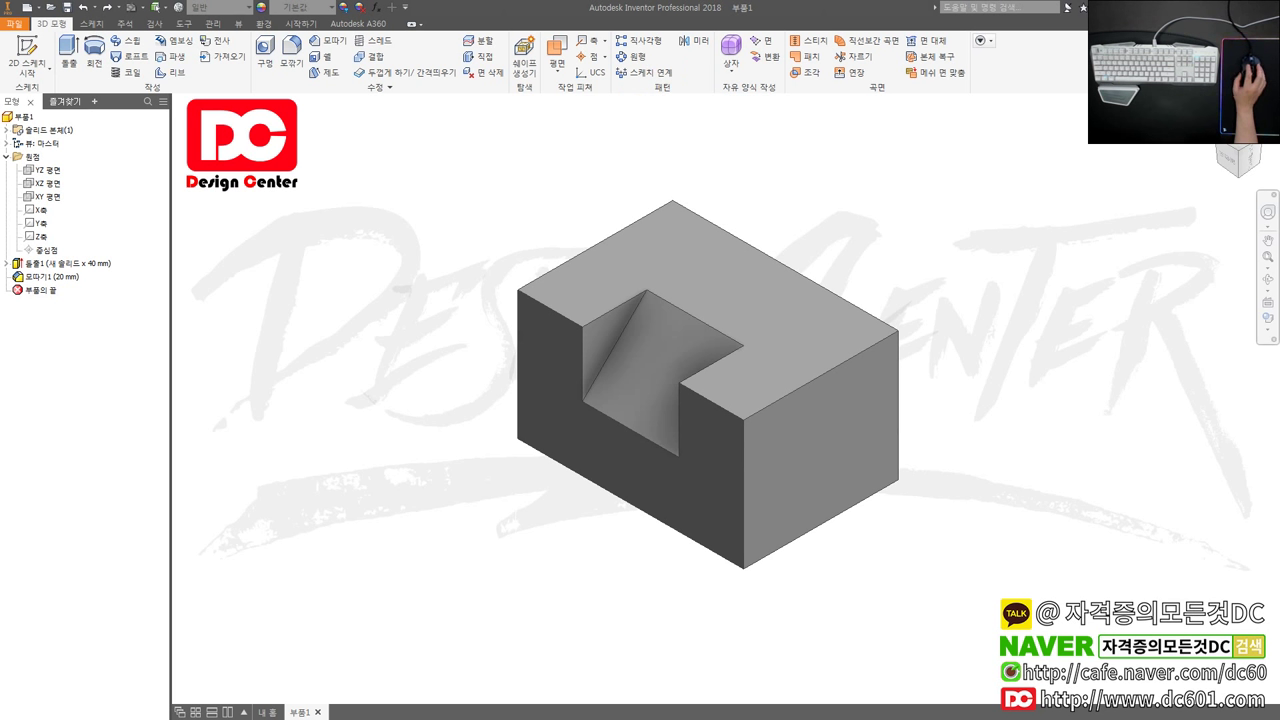
key(alt+Tab)
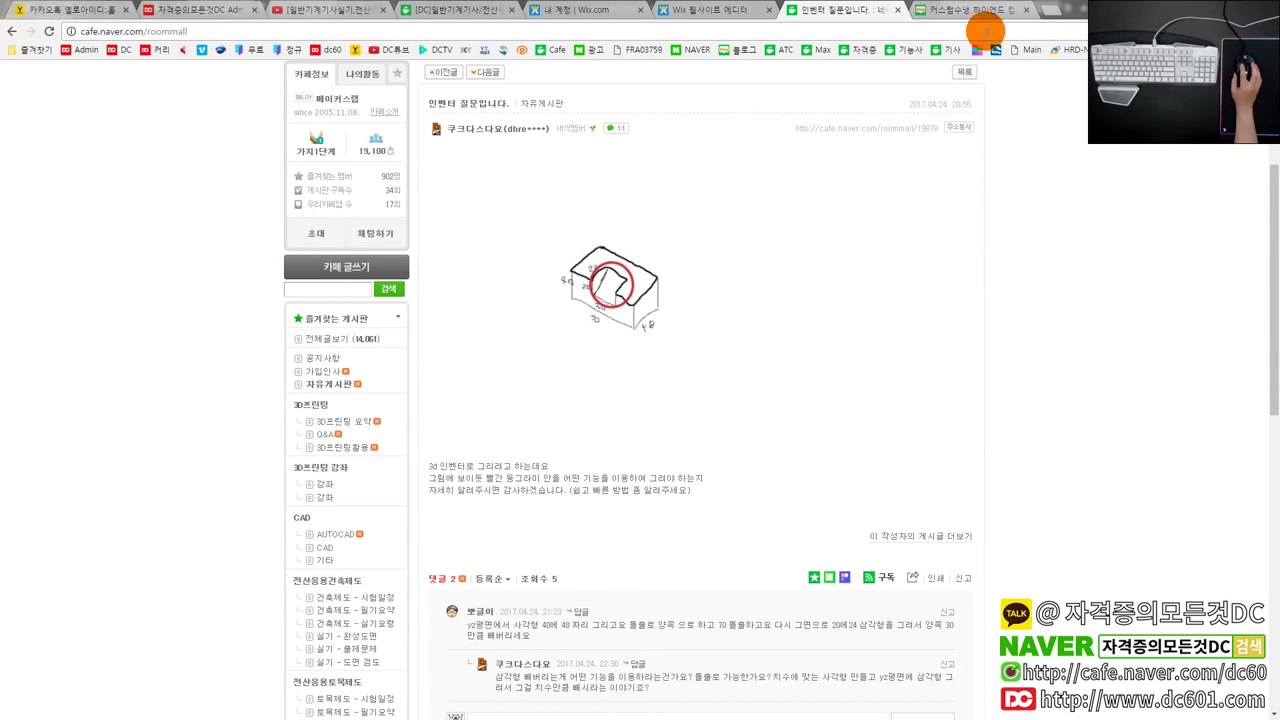
Switch to the custom water-cooled PC blog post and scroll down through its photos.
click(987, 20)
scroll(980, 417, down, 5)
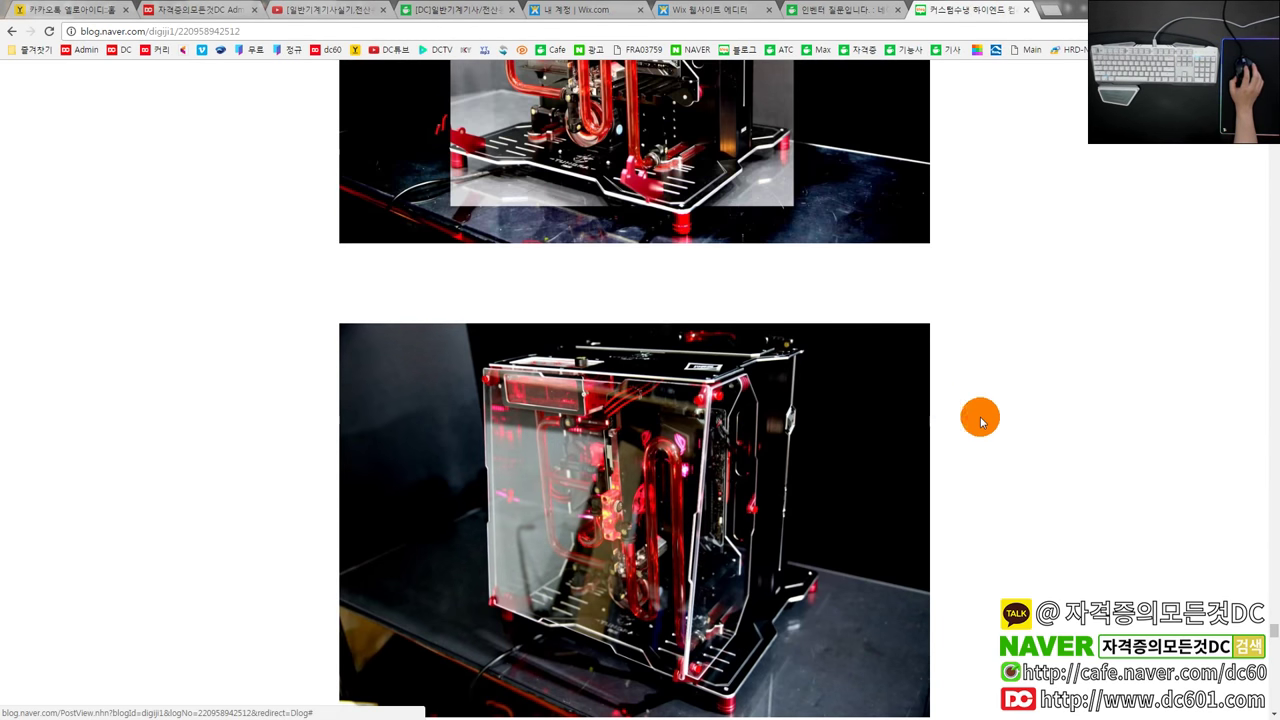
scroll(1270, 620, down, 5)
scroll(1270, 610, down, 5)
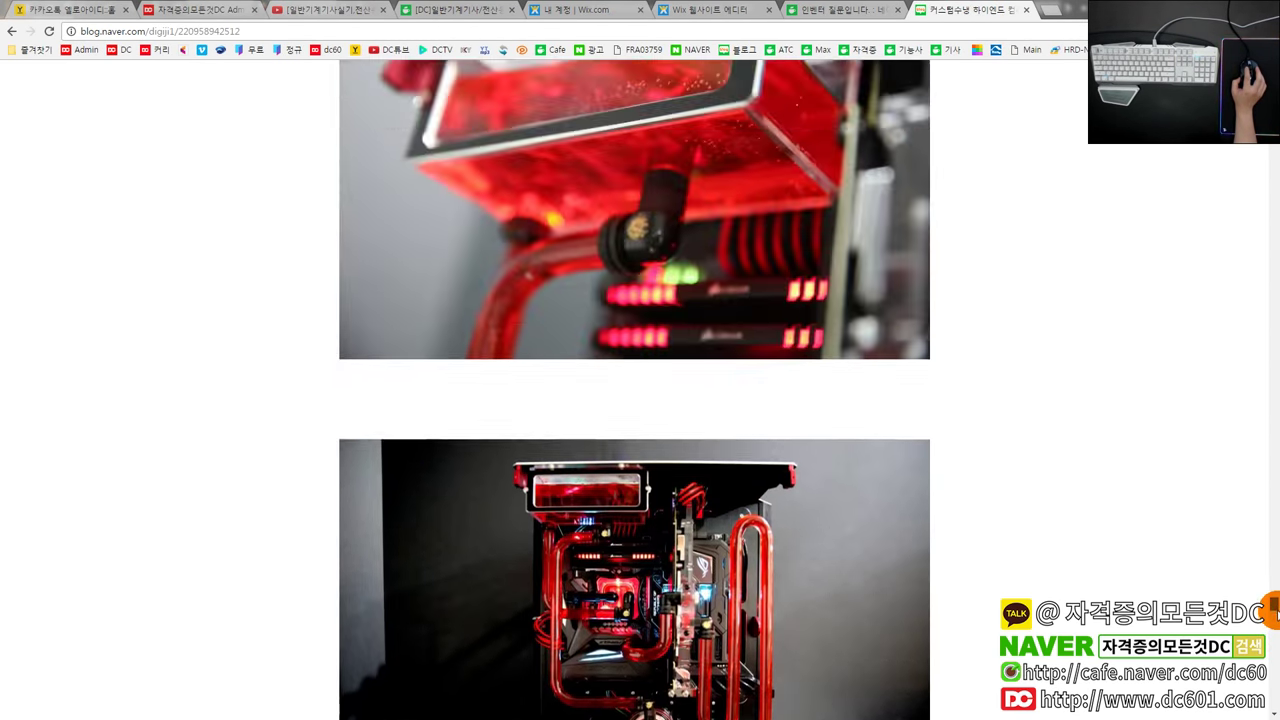
scroll(1274, 600, down, 5)
scroll(1272, 590, down, 5)
scroll(1272, 576, down, 5)
scroll(1272, 564, down, 5)
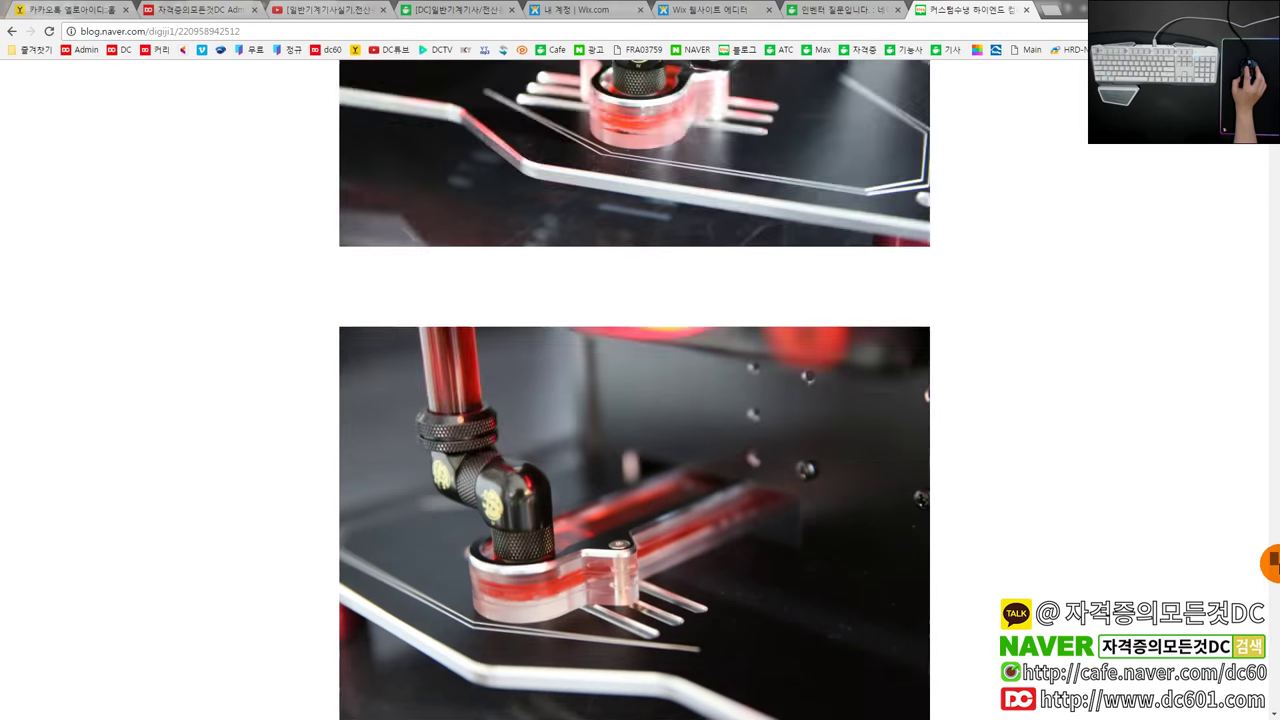
scroll(1274, 550, down, 5)
drag(1274, 543, 1274, 451)
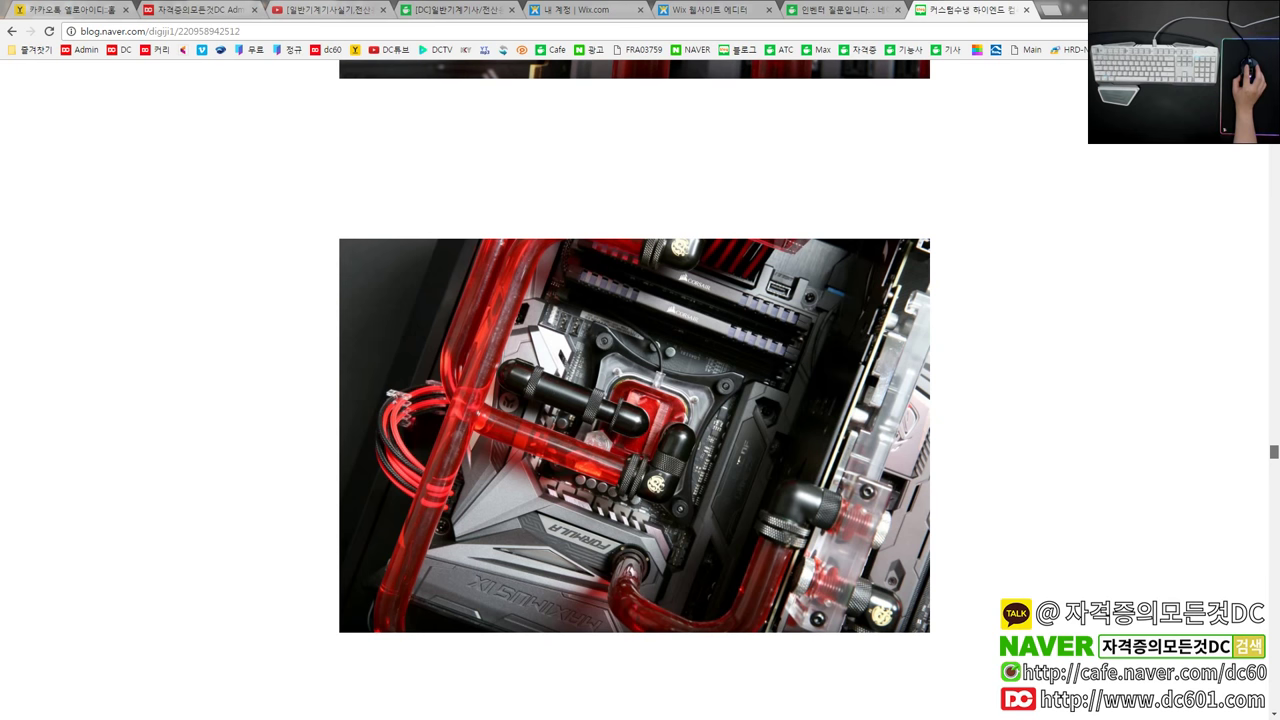
Scroll back and forth over the later PC photos in the post.
scroll(634, 390, down, 1)
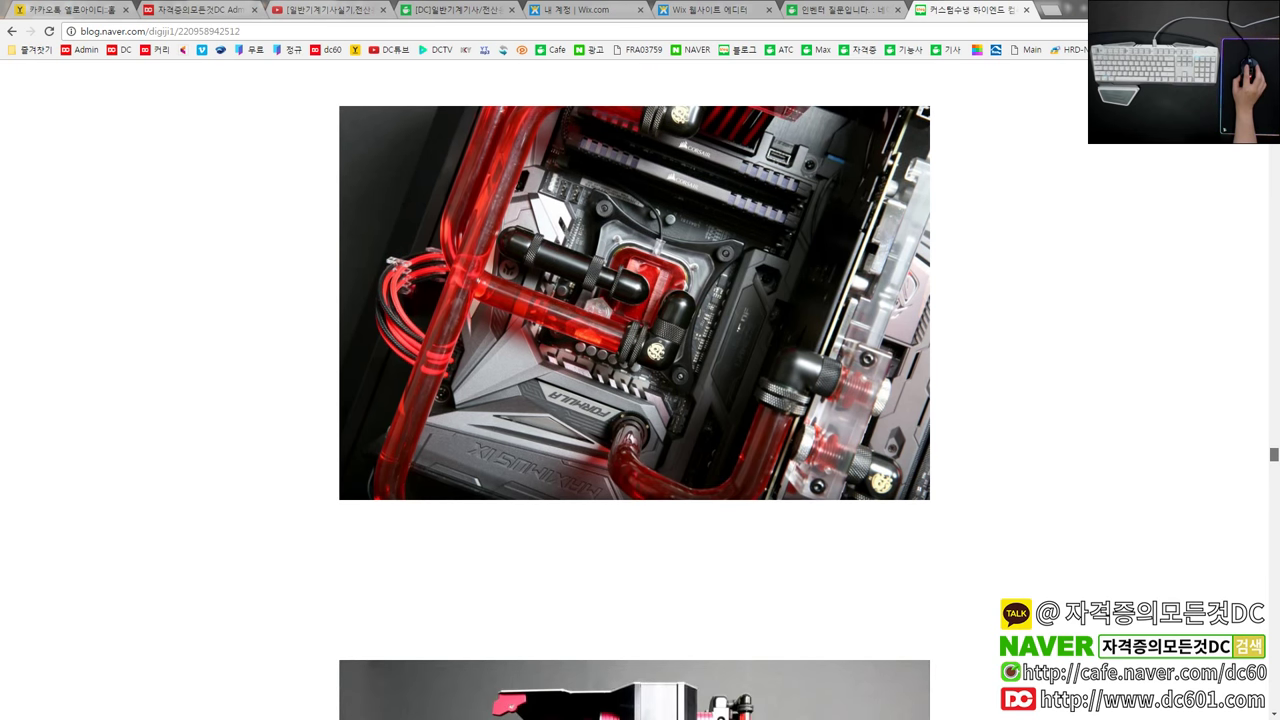
scroll(634, 400, up, 2)
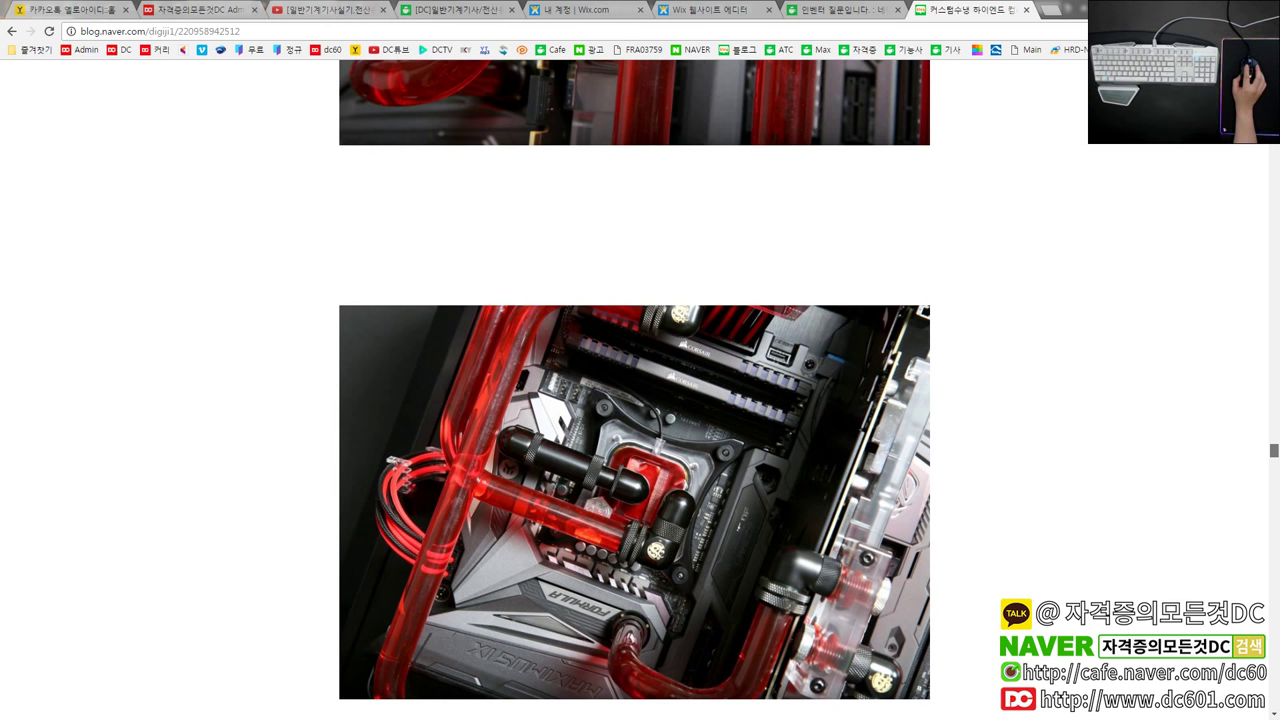
scroll(634, 400, down, 1)
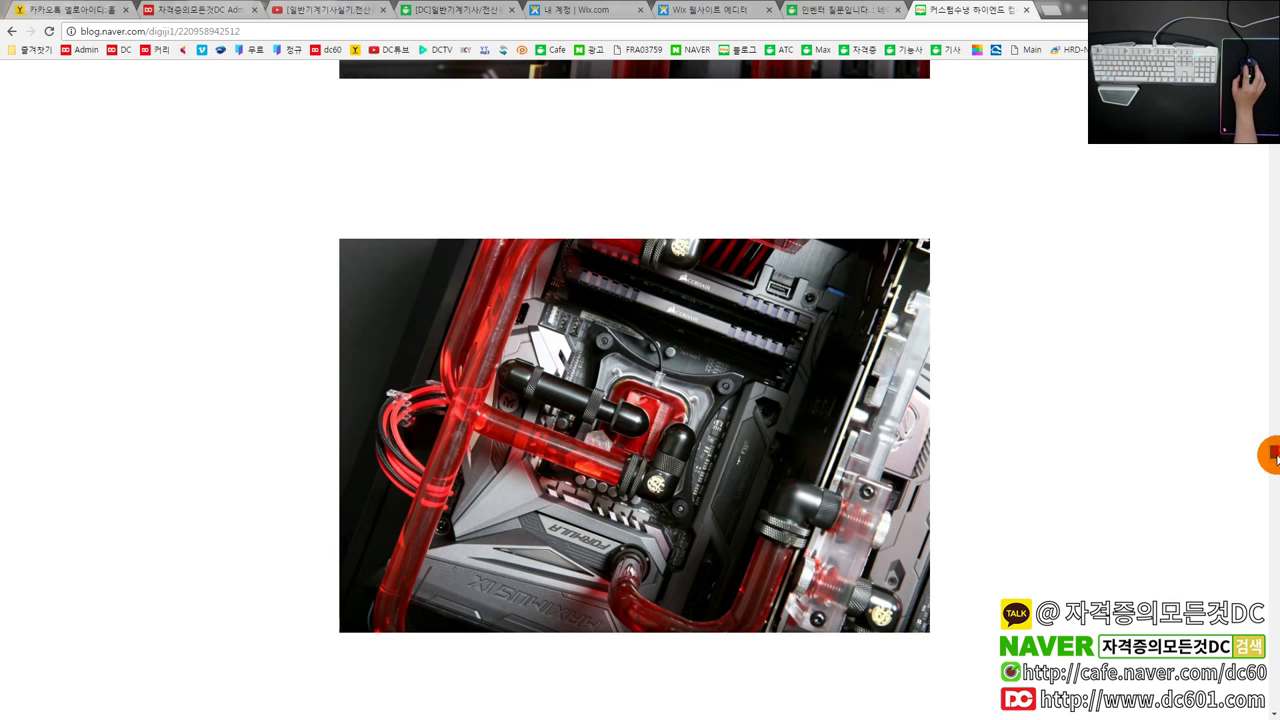
drag(1272, 455, 1228, 630)
scroll(1216, 625, down, 1)
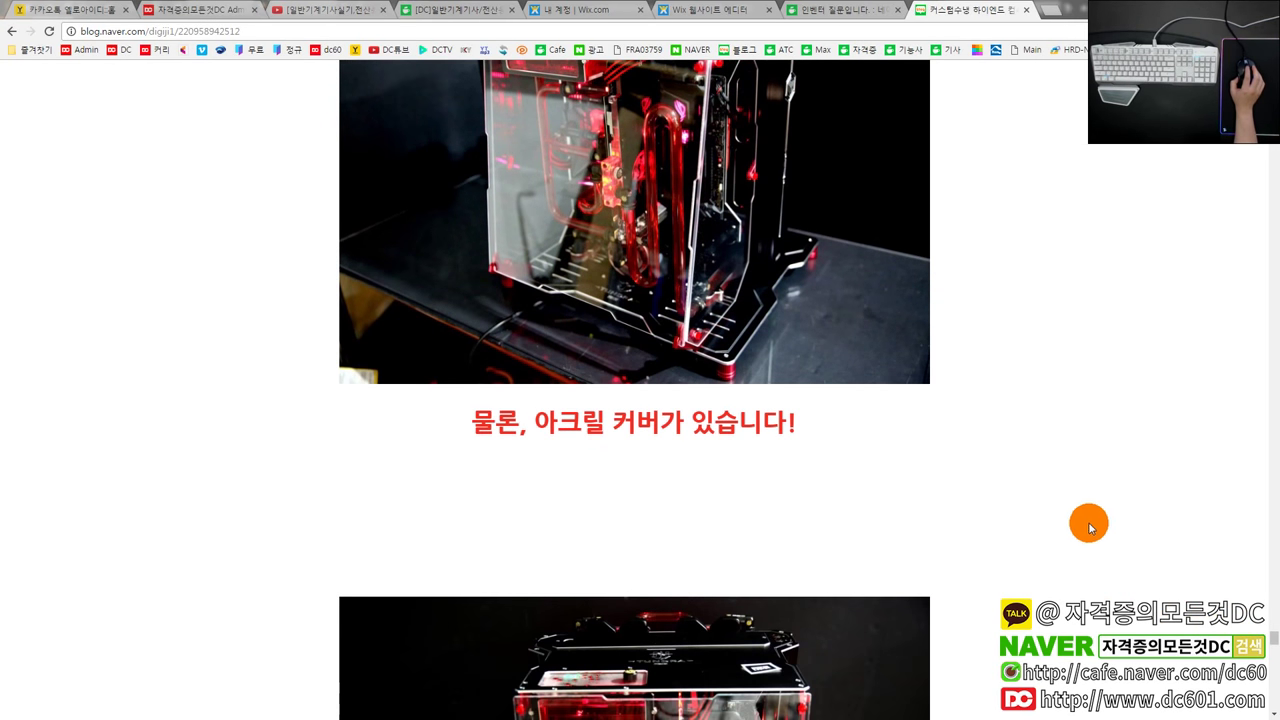
scroll(1074, 414, up, 1)
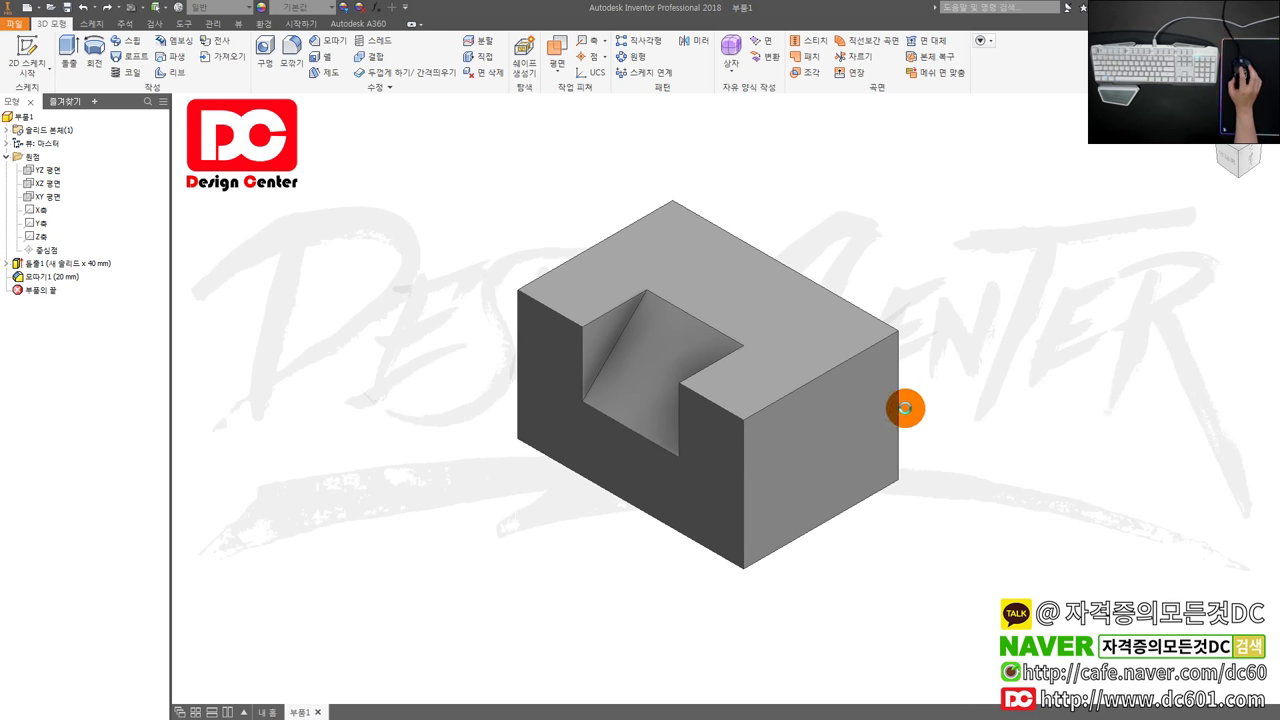
Select display 2 and check its resolution list, leaving it at 1920 × 1080.
click(781, 224)
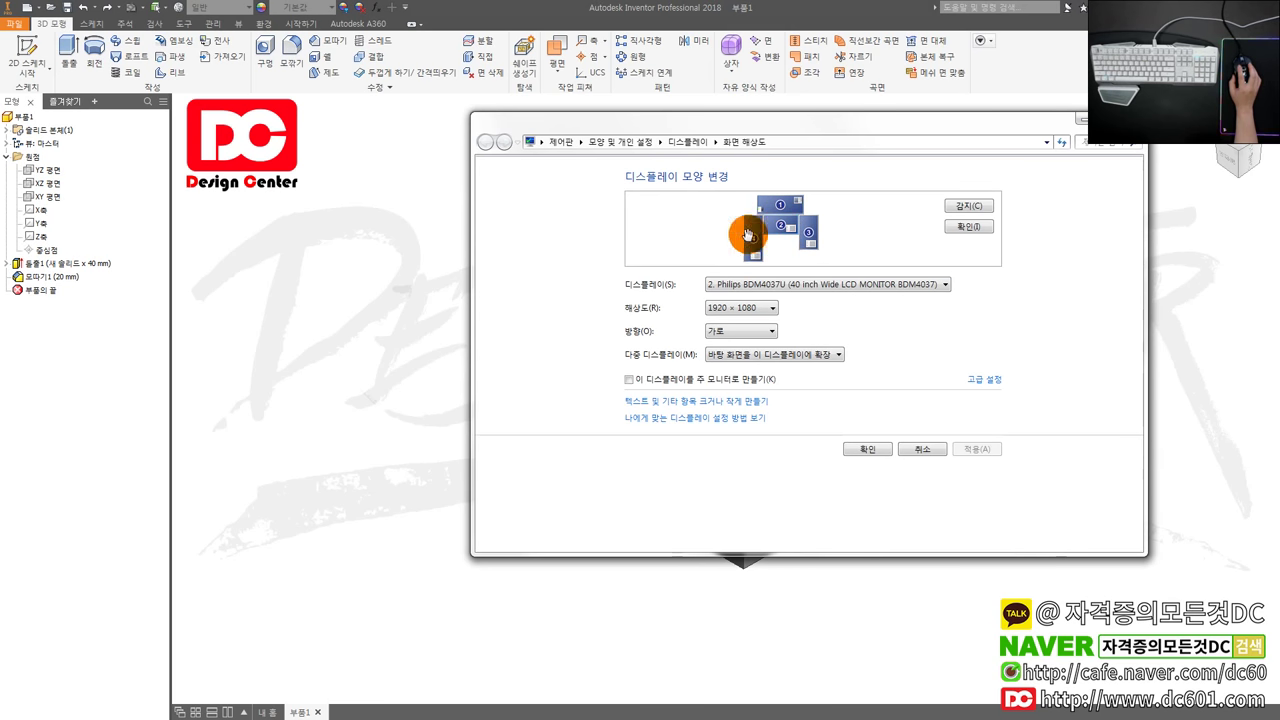
click(752, 307)
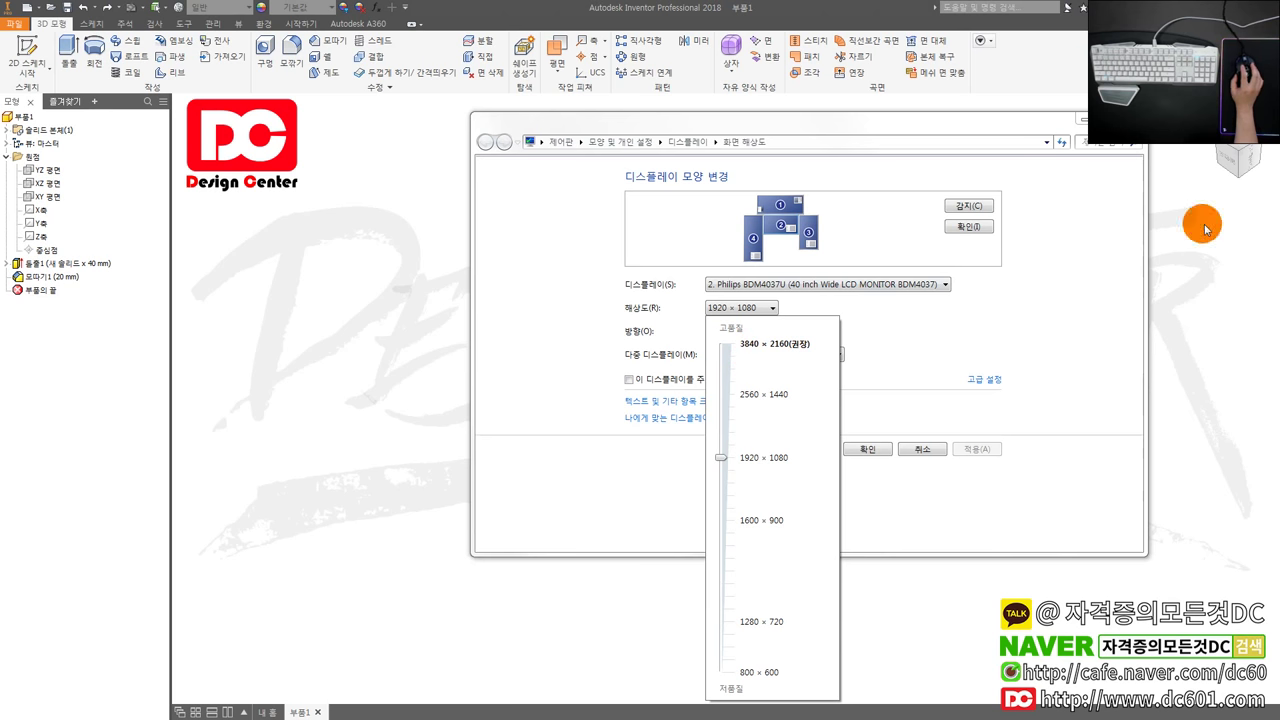
key(Escape)
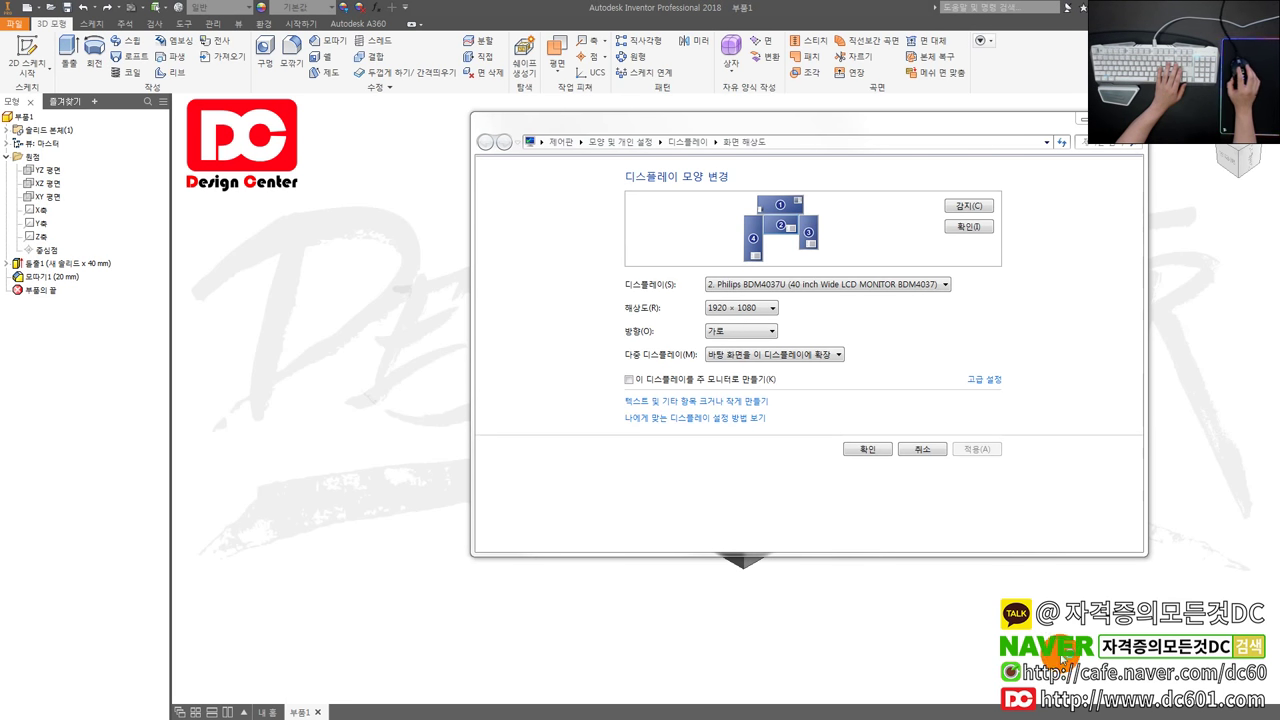
Enlarge the Engine_15.jpg photo window and zoom into the engine render.
click(889, 131)
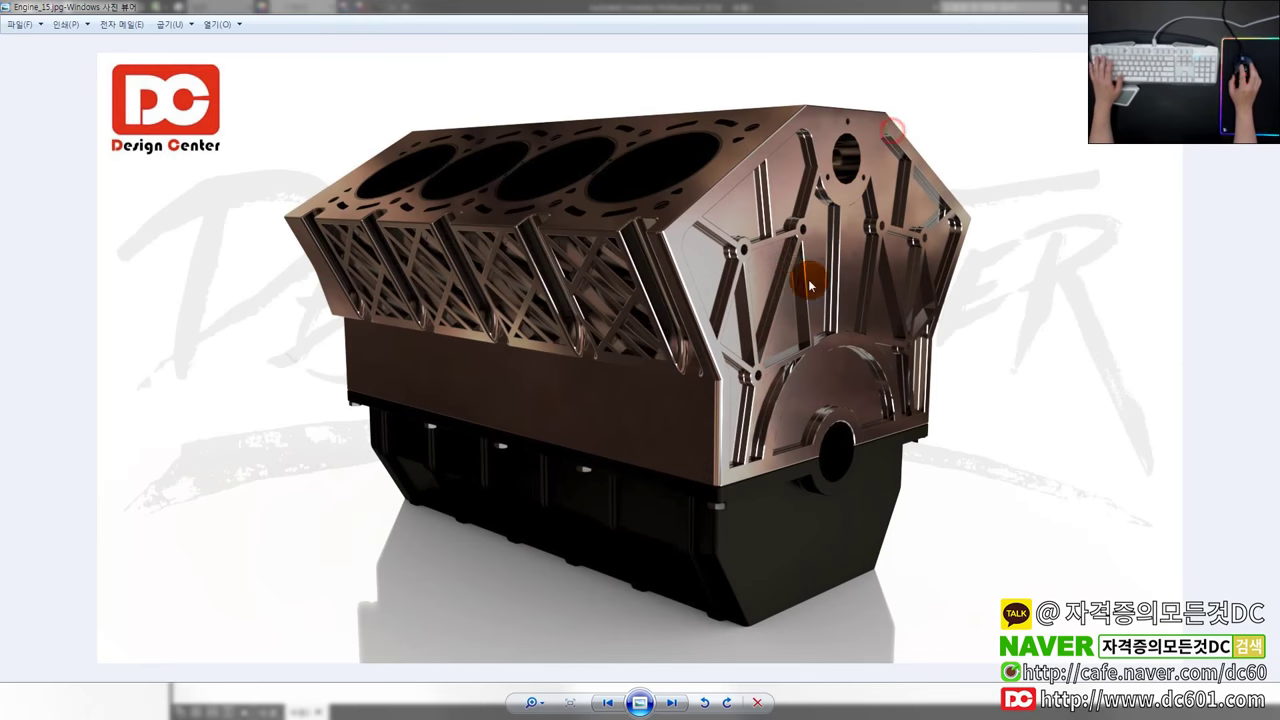
scroll(809, 337, up, 2)
scroll(780, 243, up, 2)
scroll(800, 230, up, 2)
scroll(787, 193, up, 2)
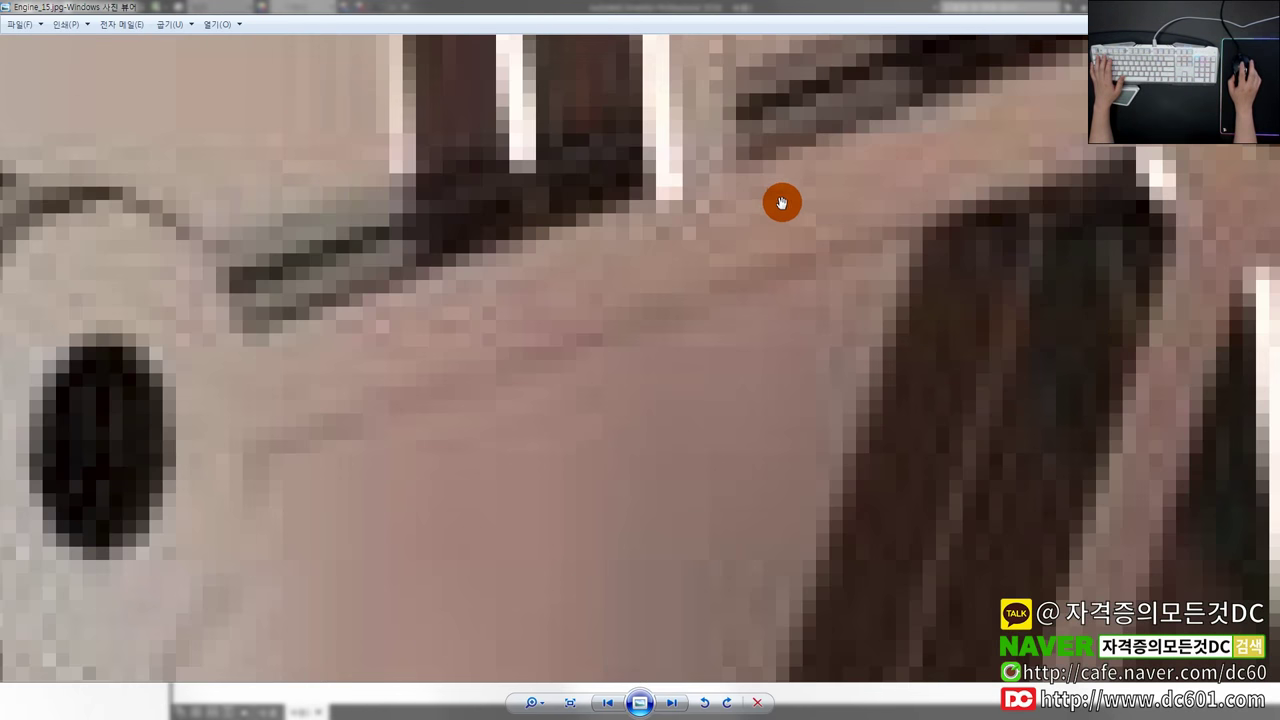
scroll(780, 200, up, 2)
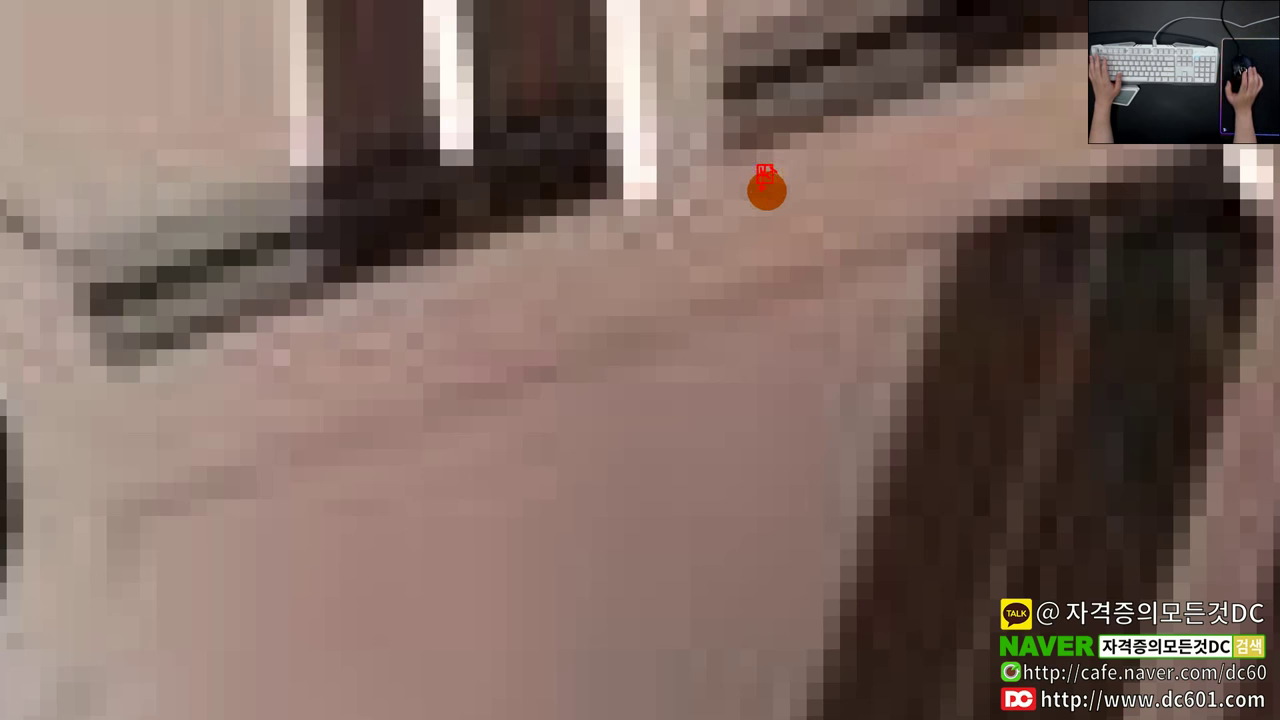
Leave full-screen view, zoom back out, and shrink the photo window aside.
key(Escape)
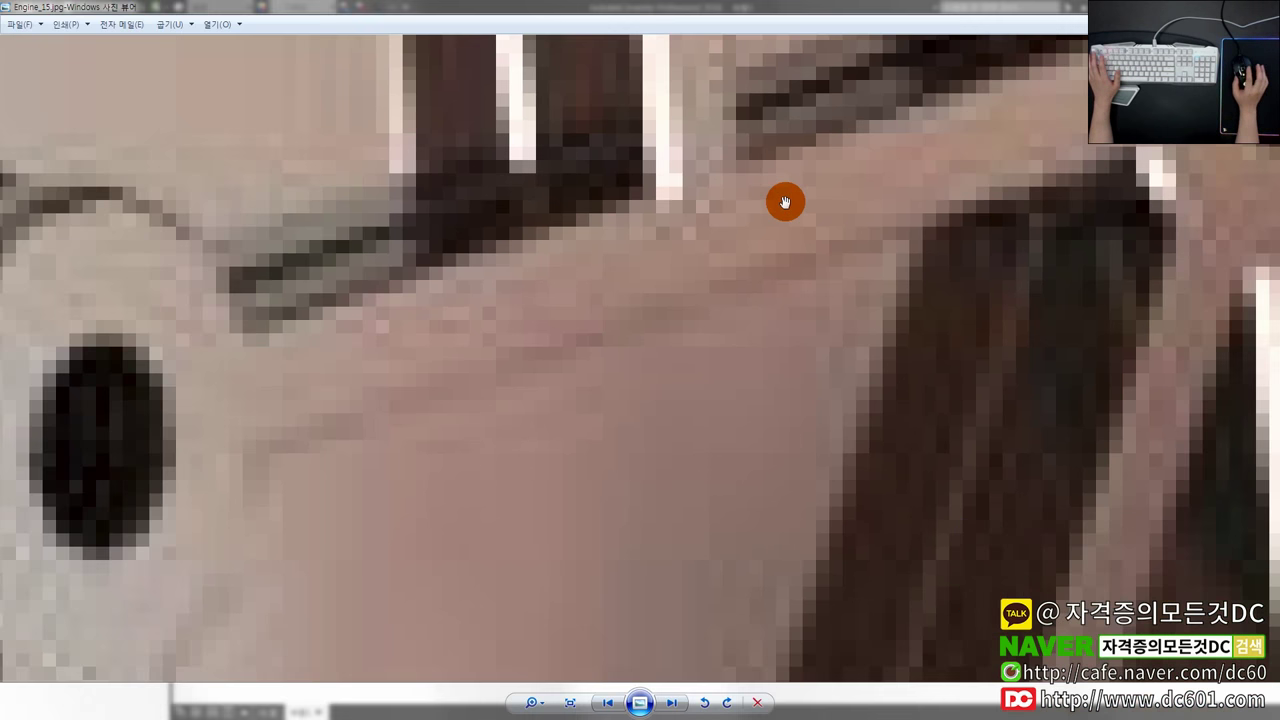
scroll(785, 203, down, 3)
scroll(785, 203, down, 3)
scroll(784, 204, down, 2)
scroll(782, 206, down, 1)
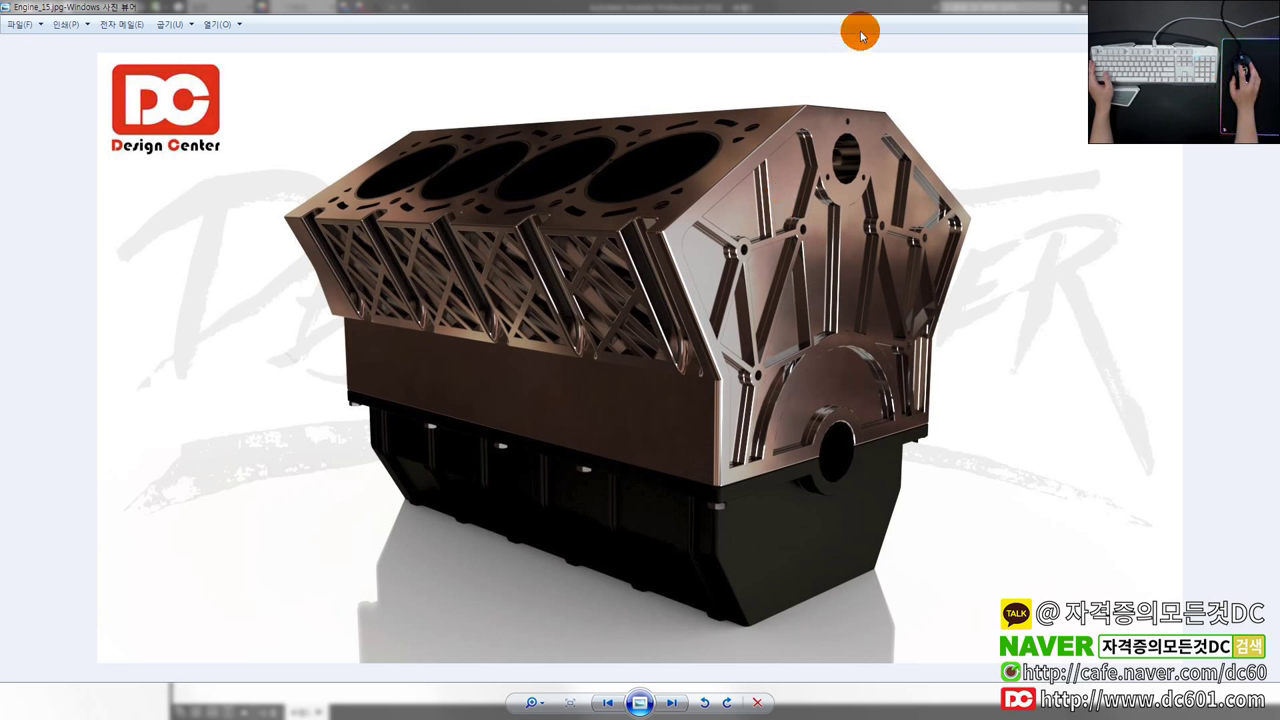
drag(866, 10, 715, 108)
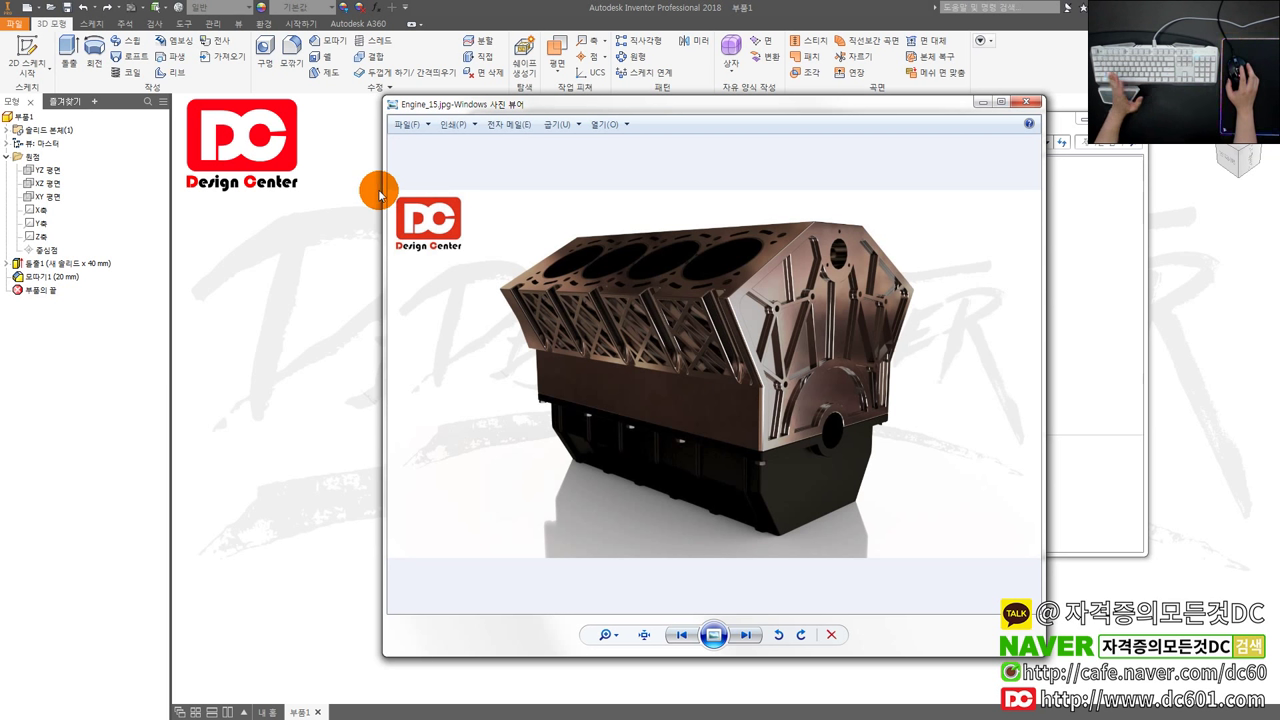
Close the engine photo, orbit and pan the notched block, then return to home view.
click(982, 103)
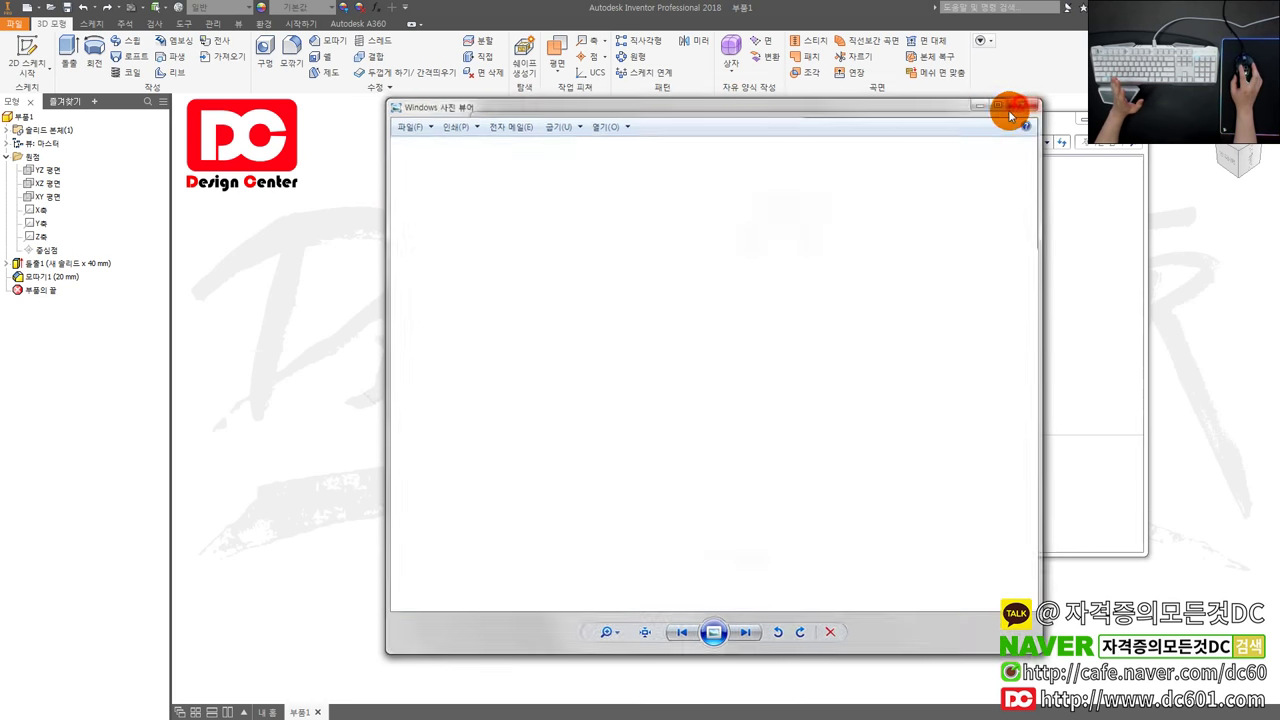
mouse_move(663, 294)
shift+middle_down()
mouse_move(1071, 317)
mouse_move(928, 317)
mouse_move(877, 334)
shift+middle_up()
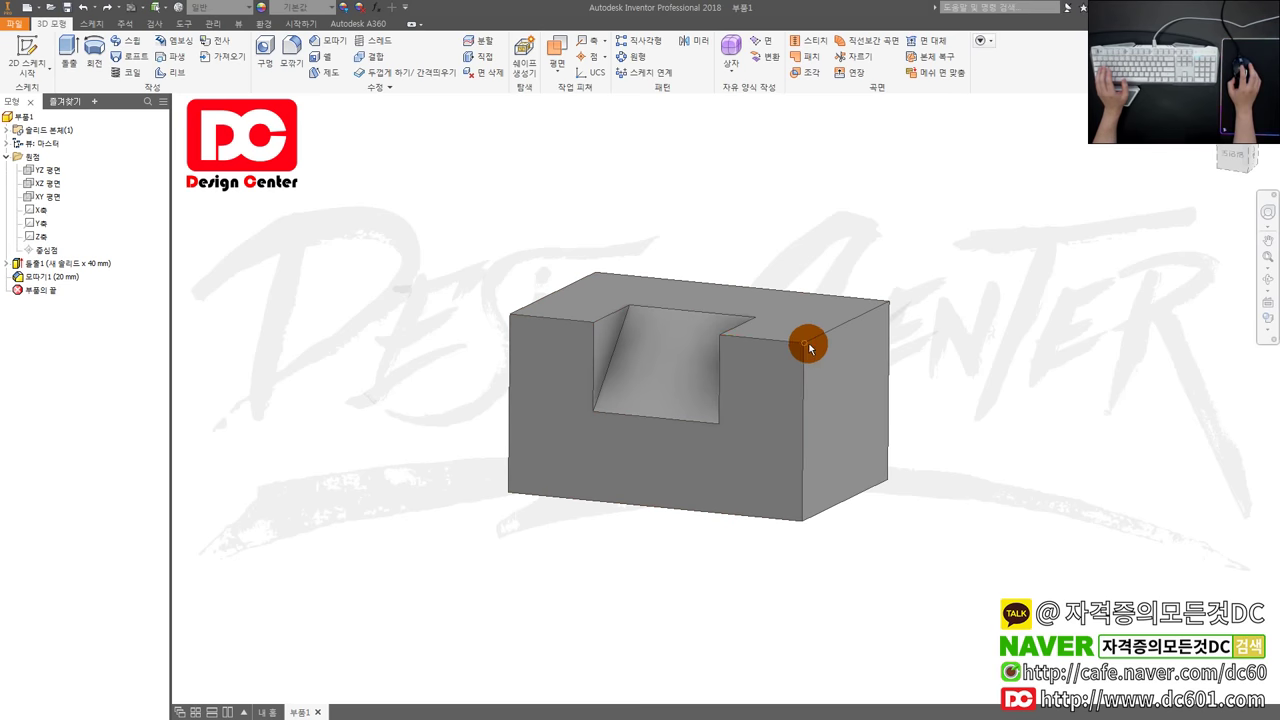
mouse_move(798, 347)
middle_down()
mouse_move(605, 330)
mouse_move(749, 248)
mouse_move(877, 335)
mouse_move(1014, 351)
mouse_move(846, 340)
middle_up()
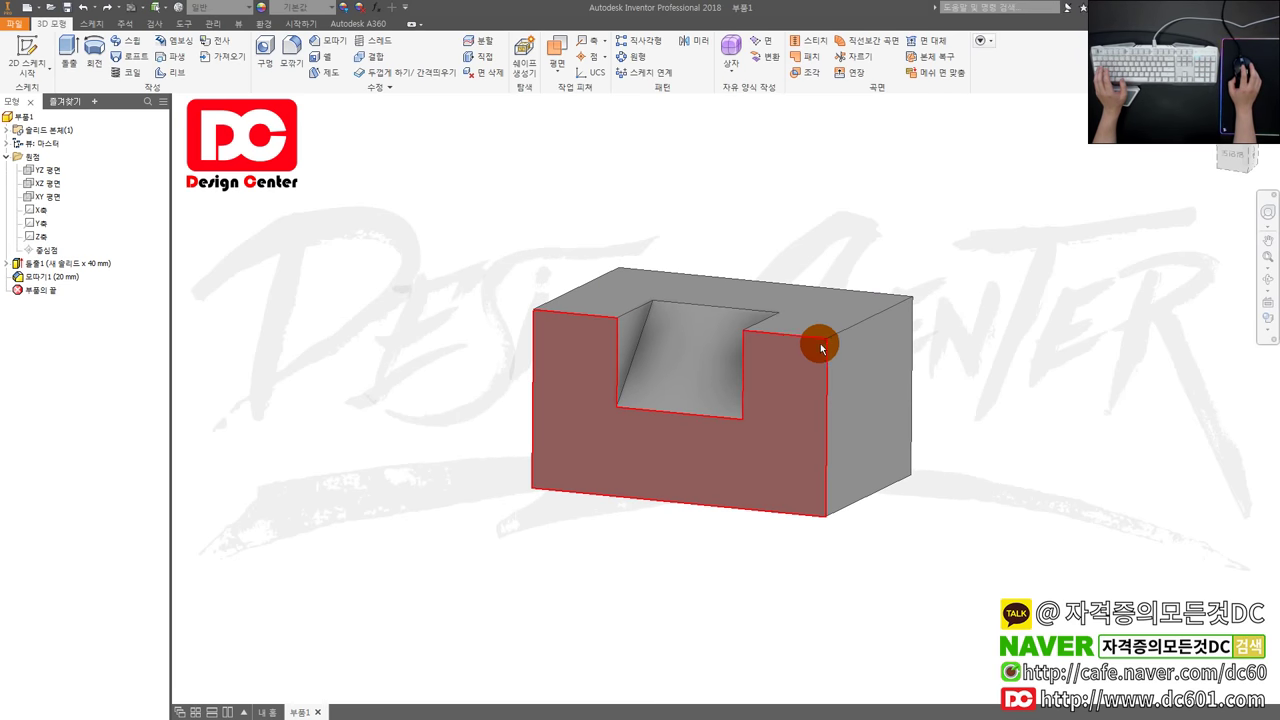
shift+middle_drag(814, 266, 760, 348)
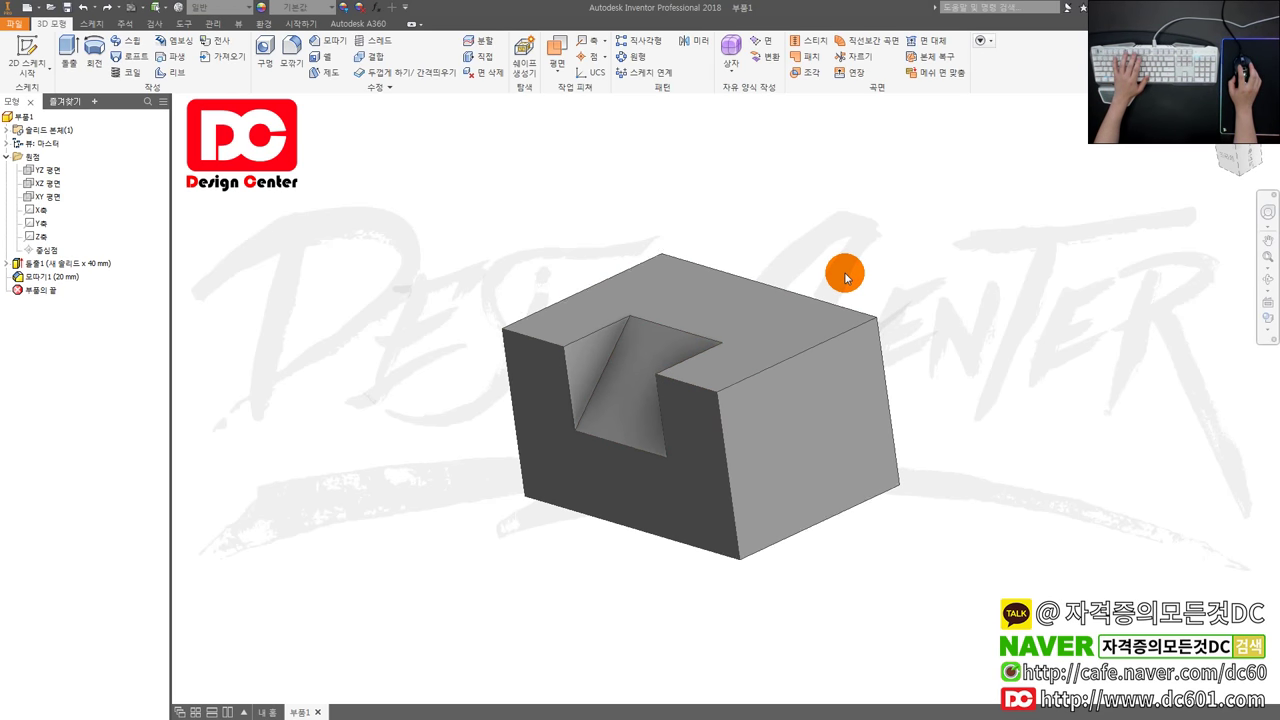
key(F6)
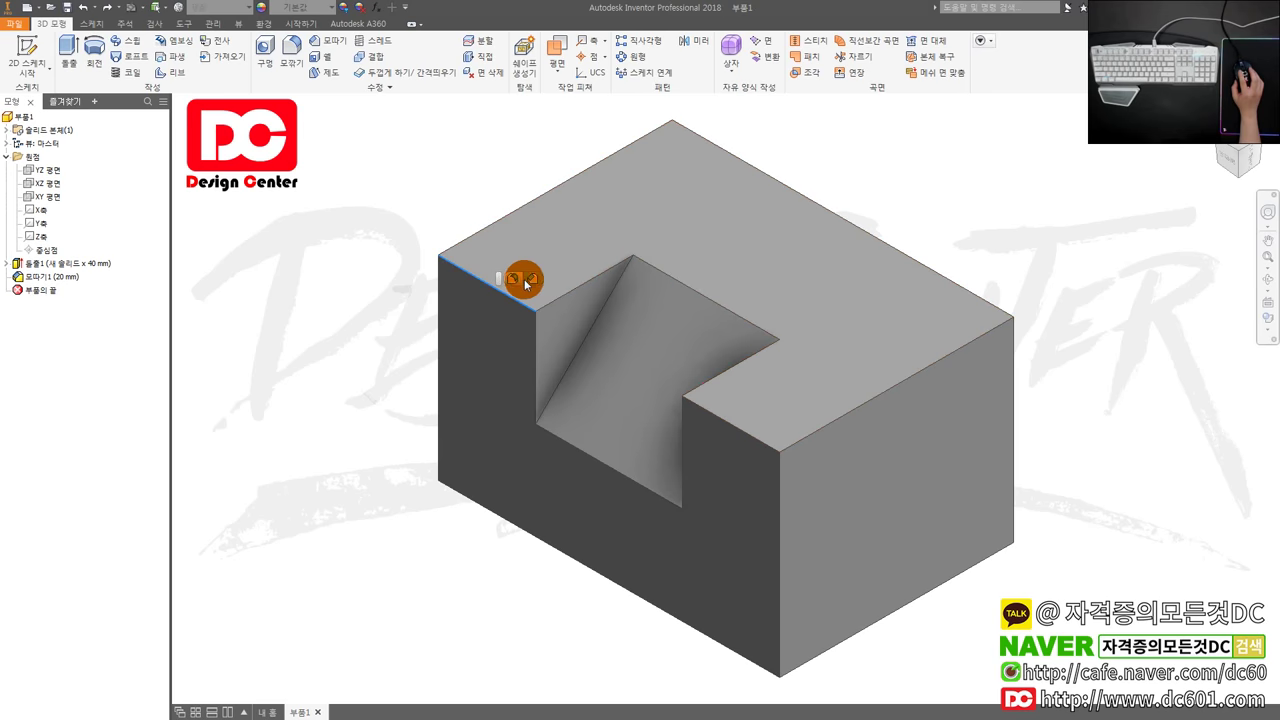
Clear the block highlights, zoom out, and switch to the Naver blog in Chrome.
click(500, 157)
scroll(513, 199, down, 2)
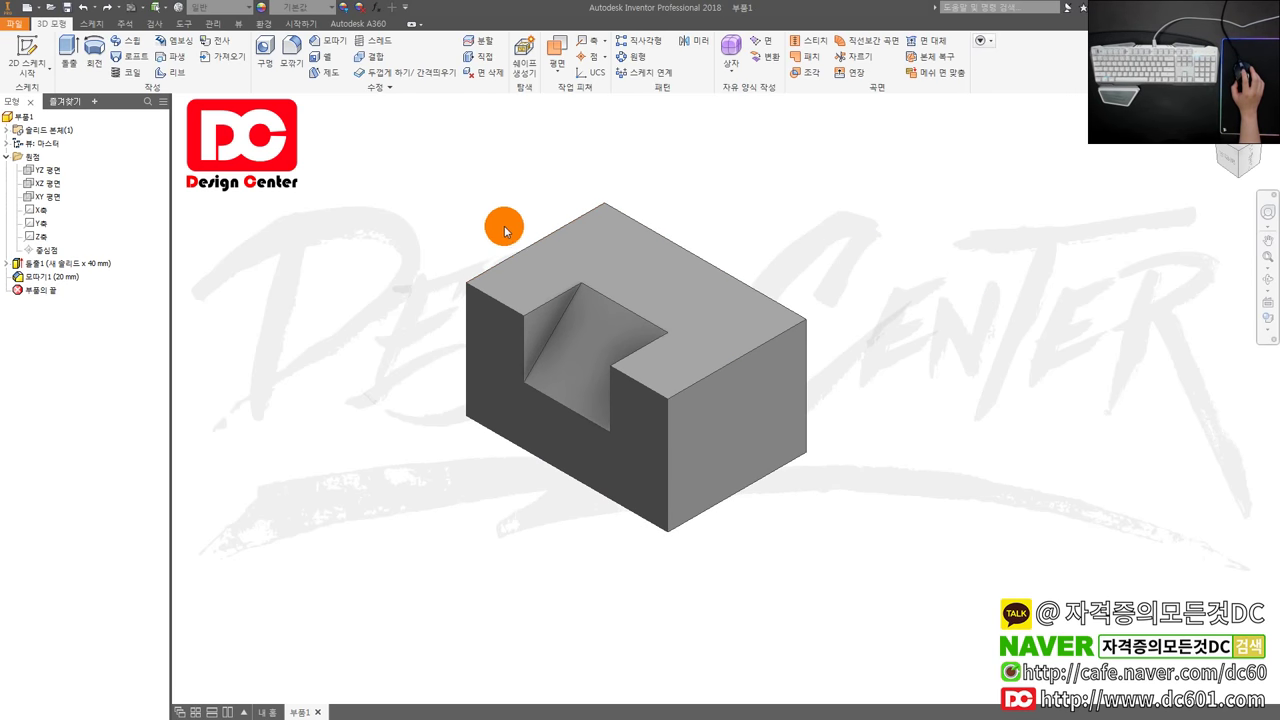
scroll(611, 226, down, 1)
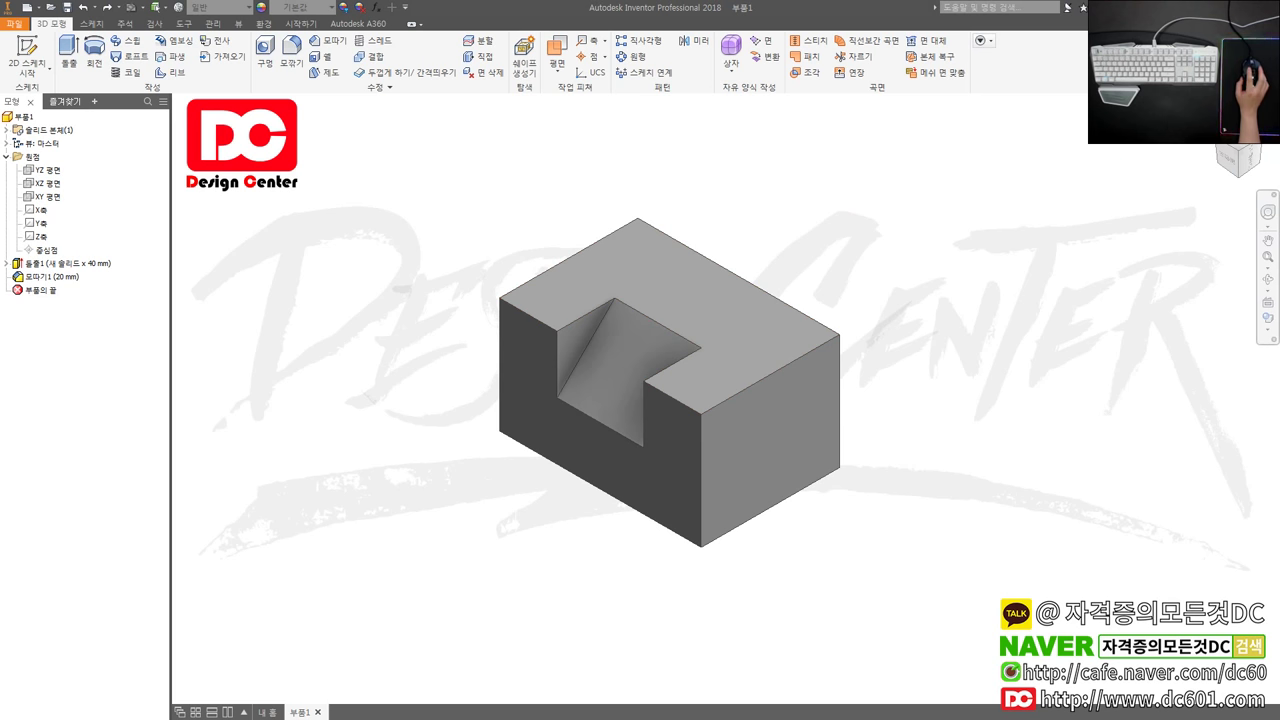
key(alt+Tab)
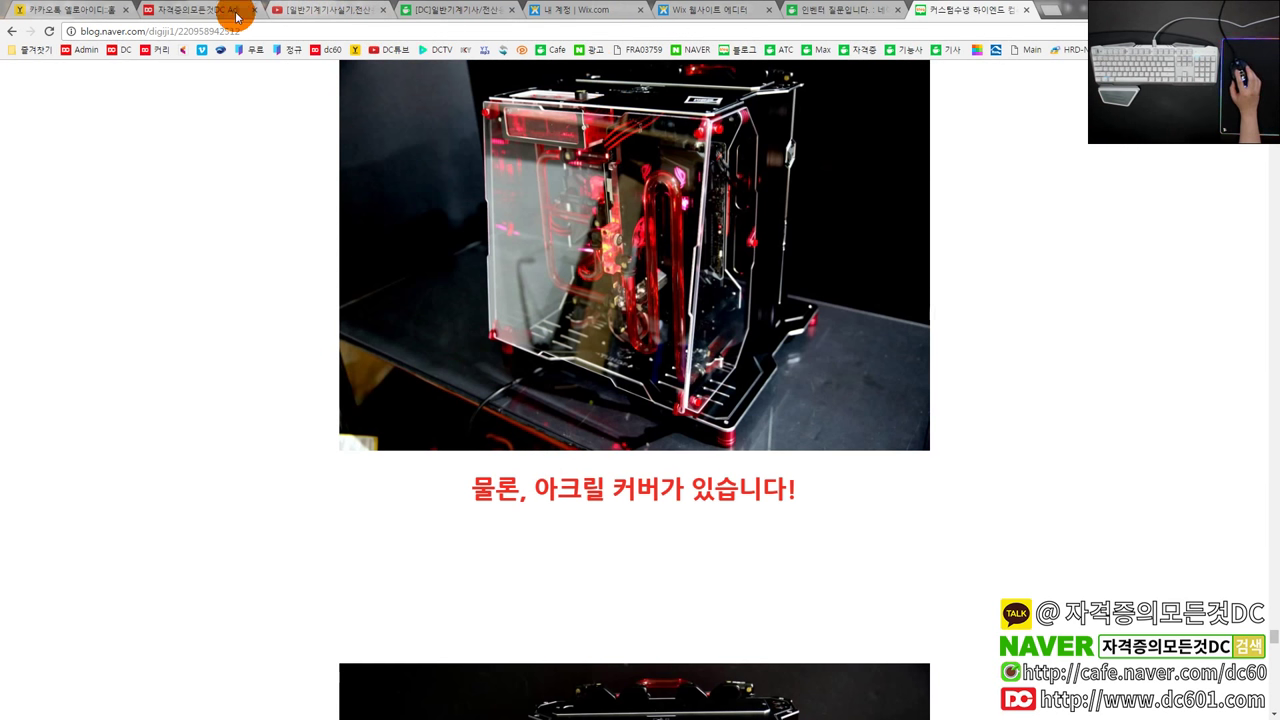
Move from the admin page tab to the YouTube tab.
click(237, 12)
click(350, 10)
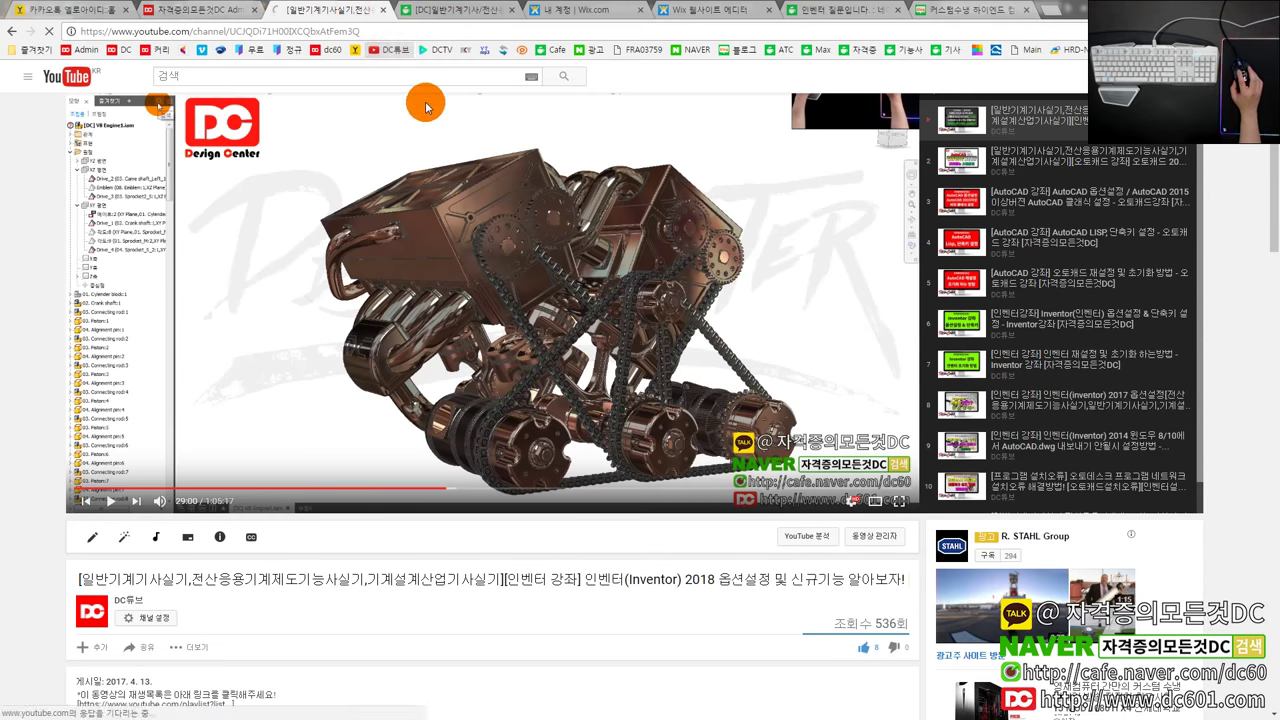
click(852, 502)
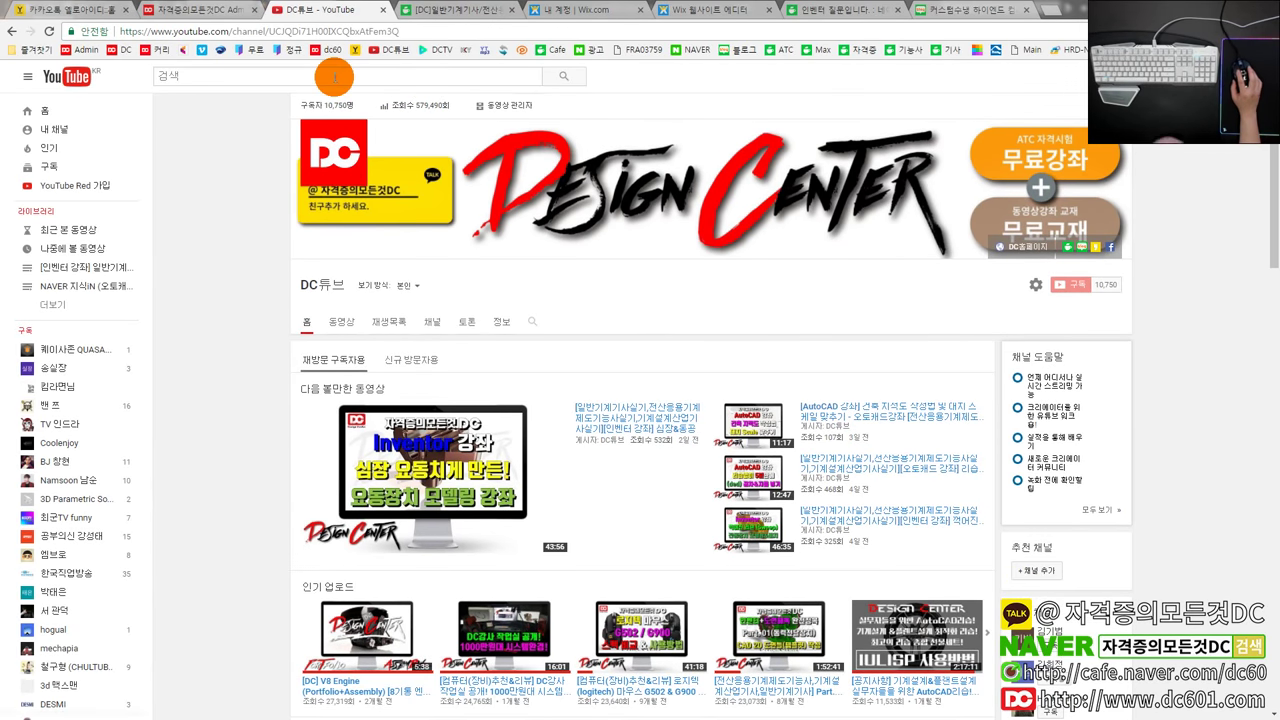
Search YouTube for 4k and open the Vertical Maze Dubai - 4K video.
click(334, 76)
text(4)
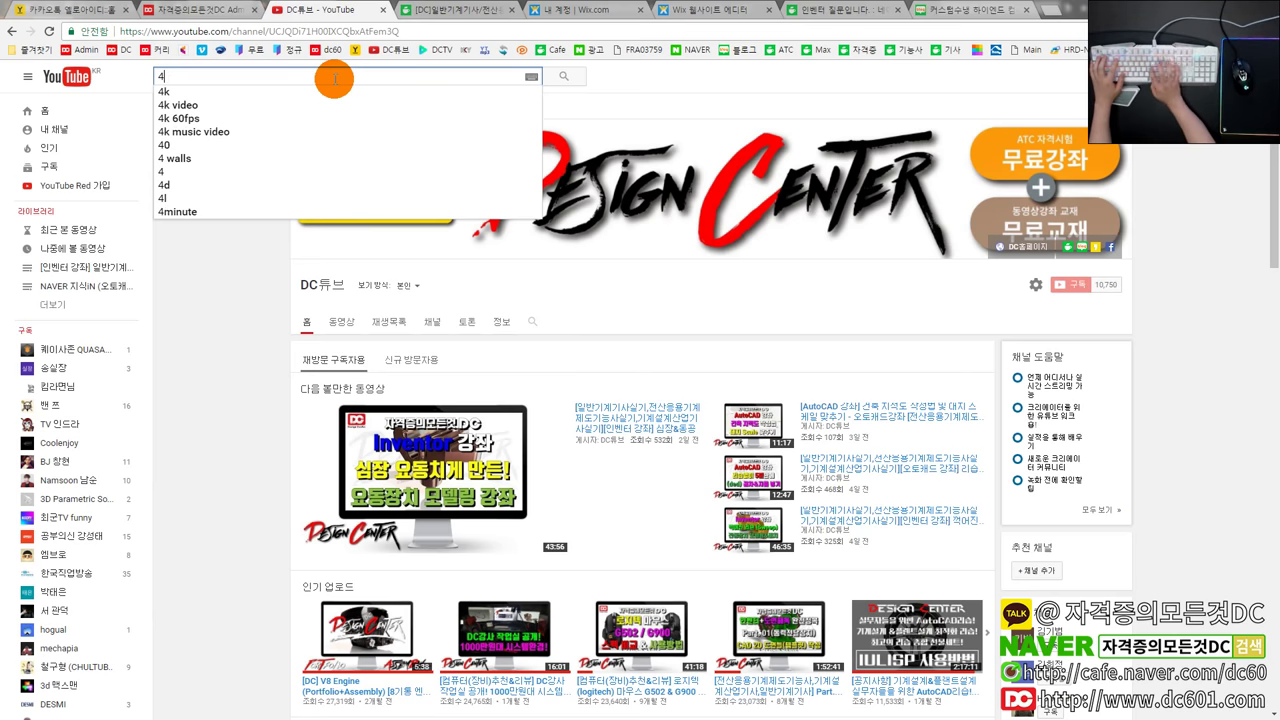
text(k)
key(Return)
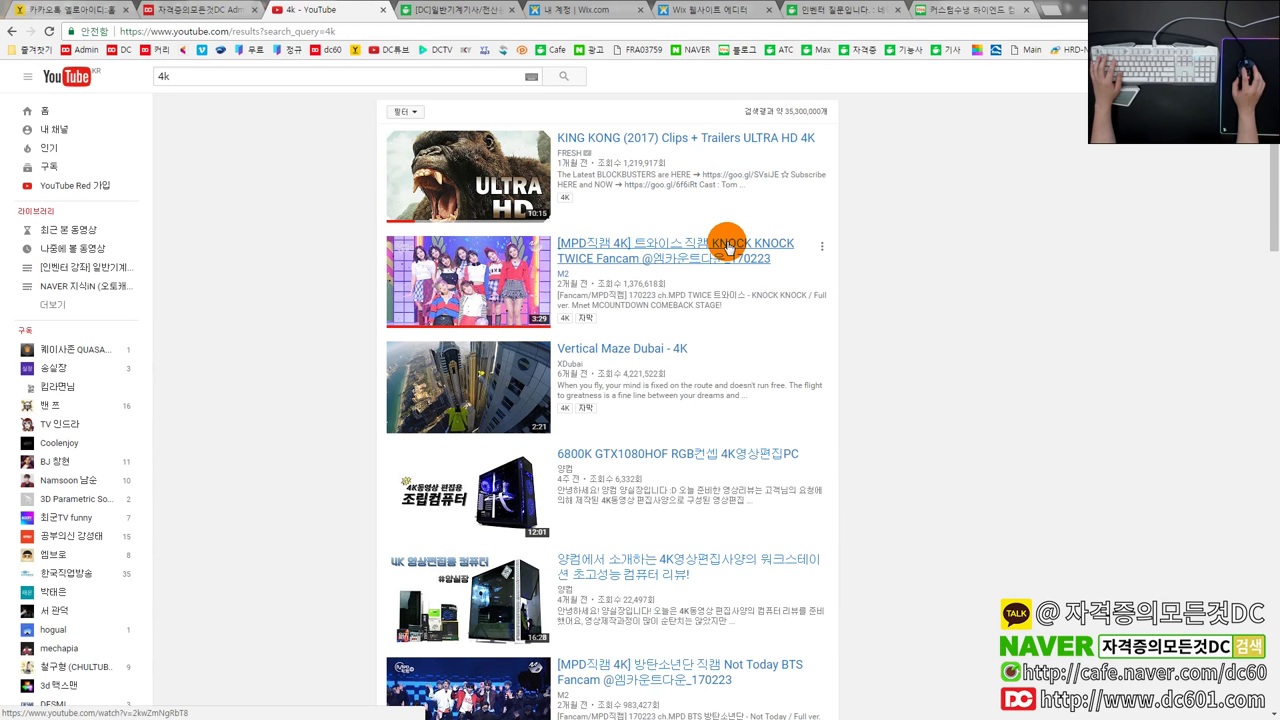
scroll(703, 259, down, 1)
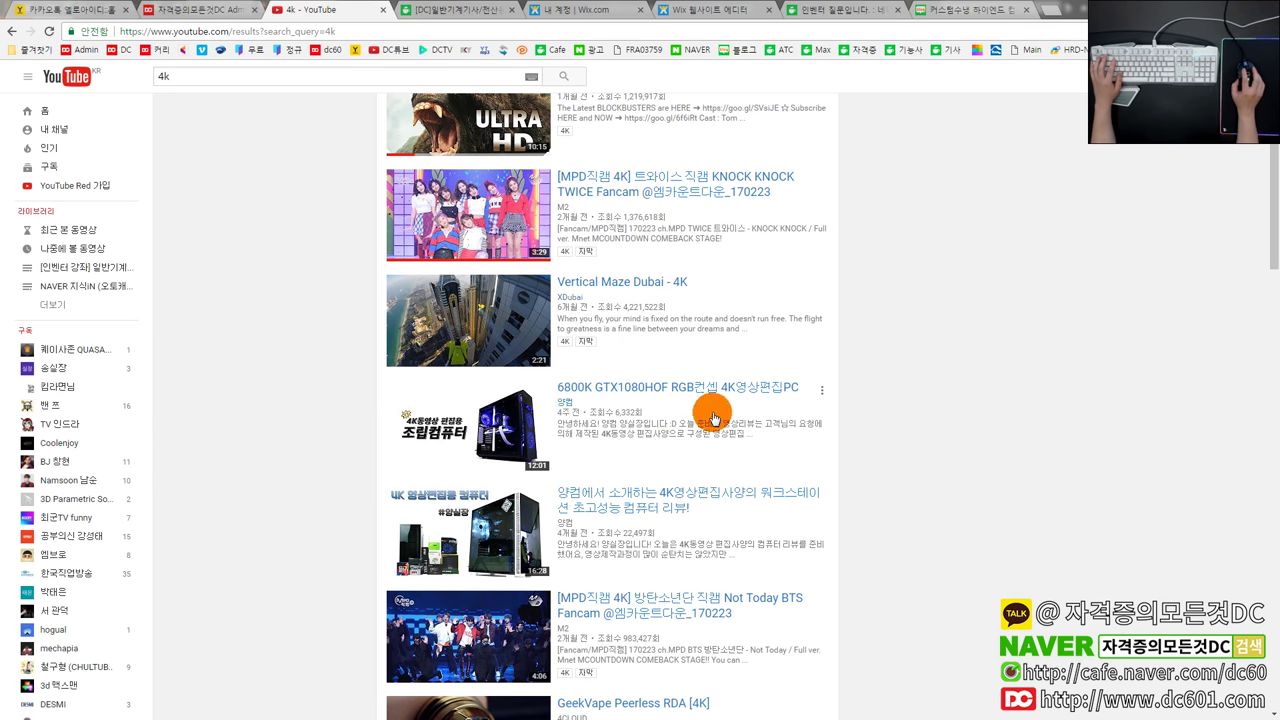
click(511, 298)
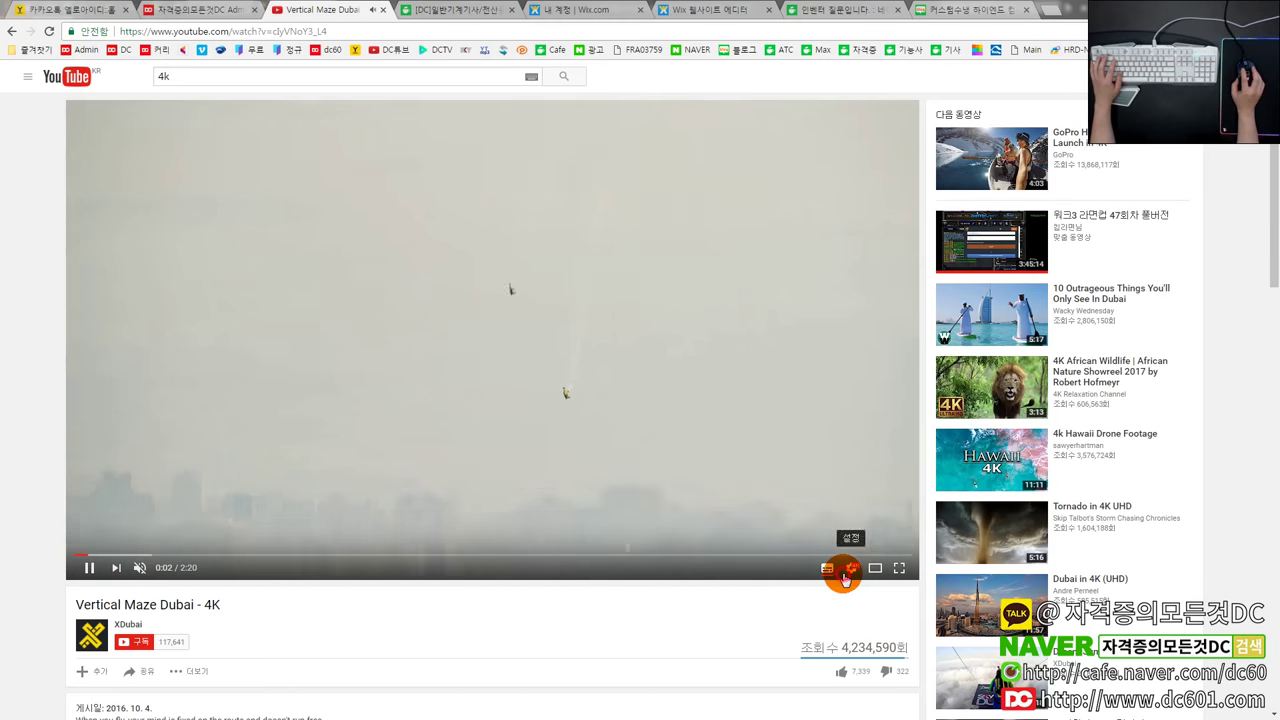
Set the Dubai video quality to 2160p, then change it to 1080p.
click(845, 578)
click(855, 530)
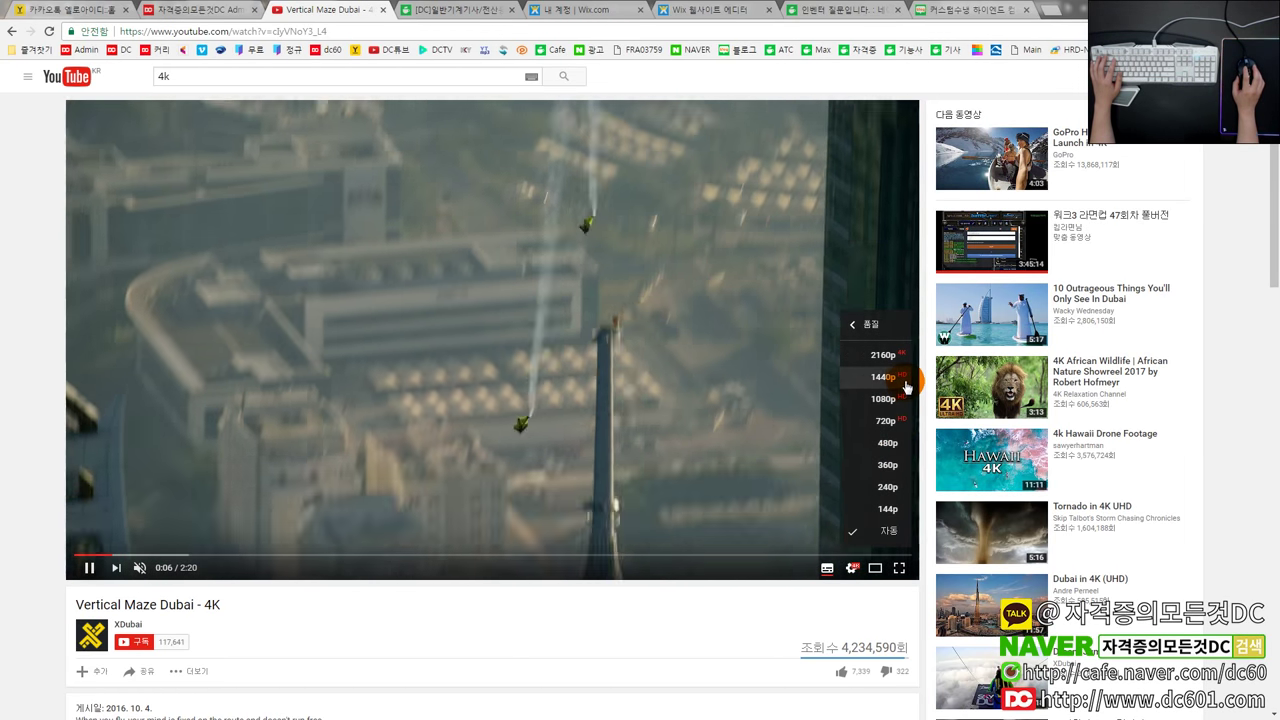
click(899, 360)
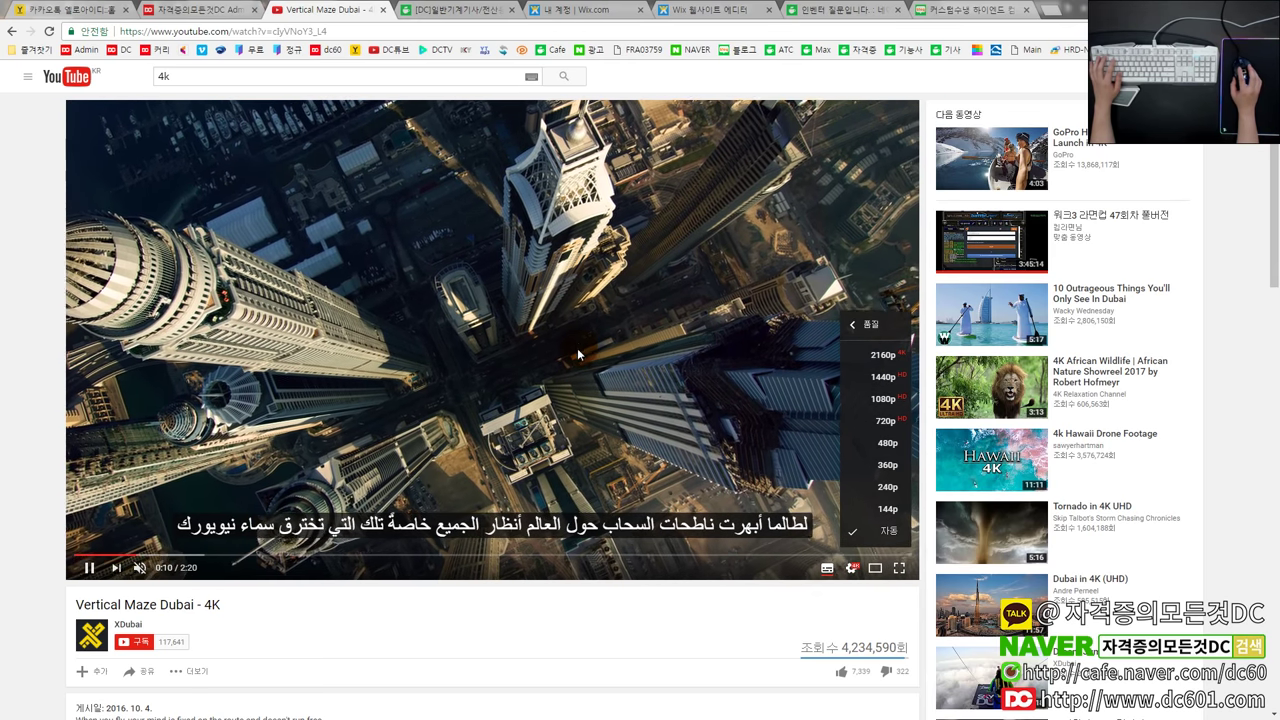
click(889, 367)
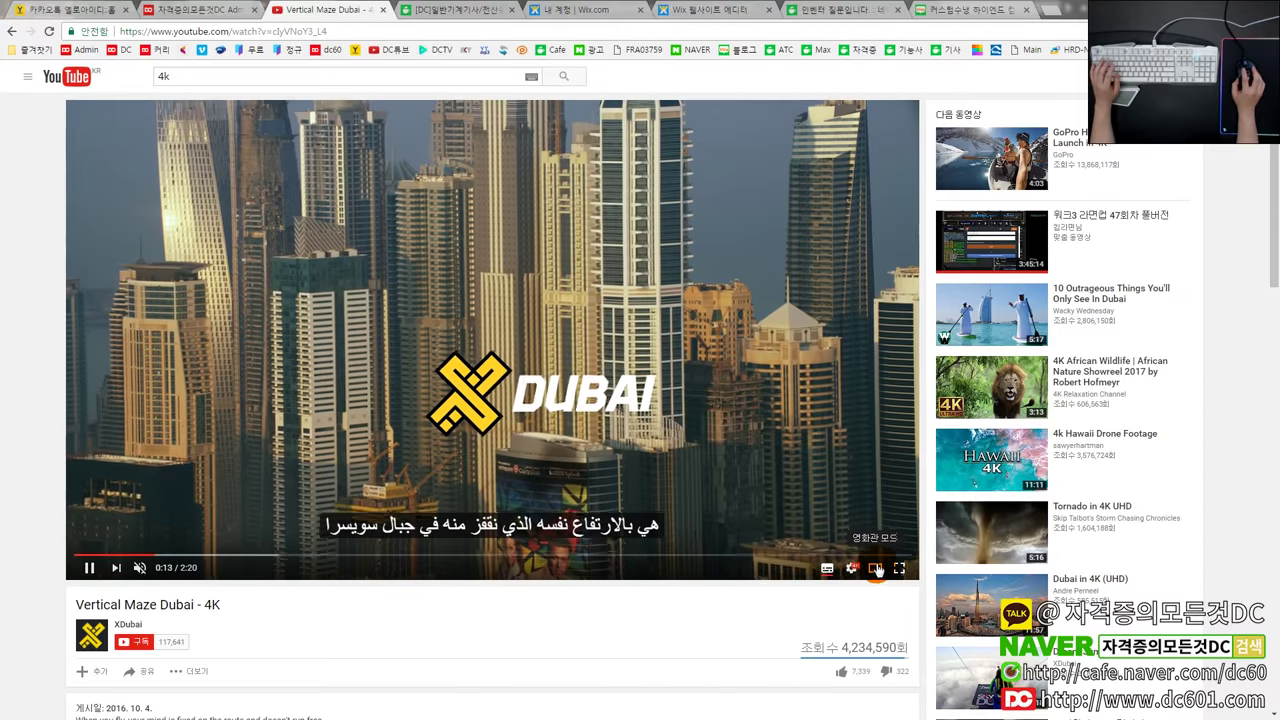
click(853, 568)
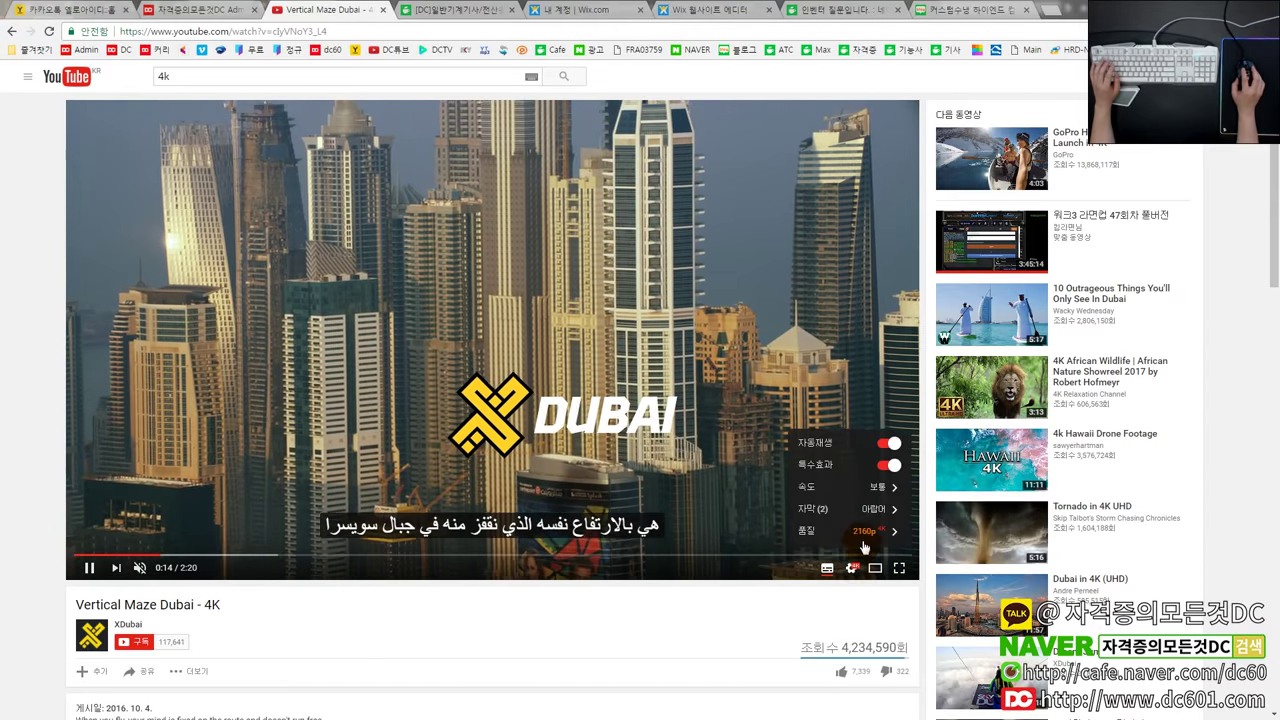
click(880, 536)
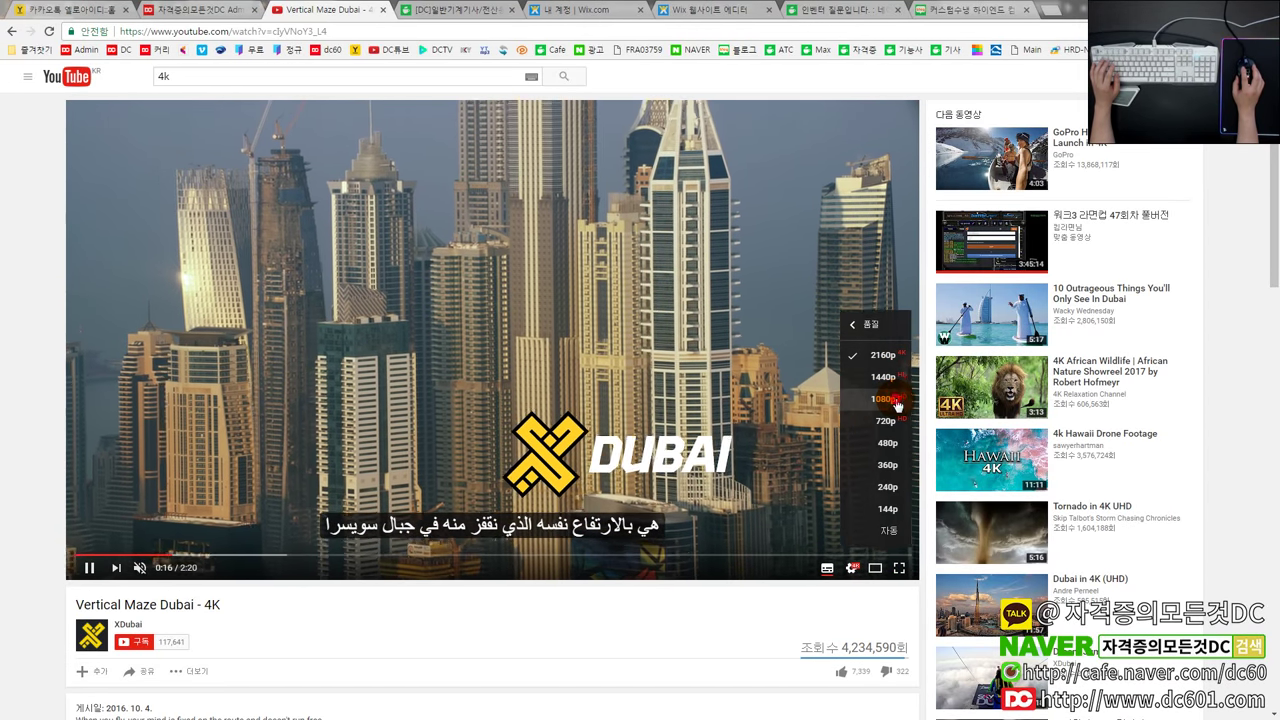
click(895, 398)
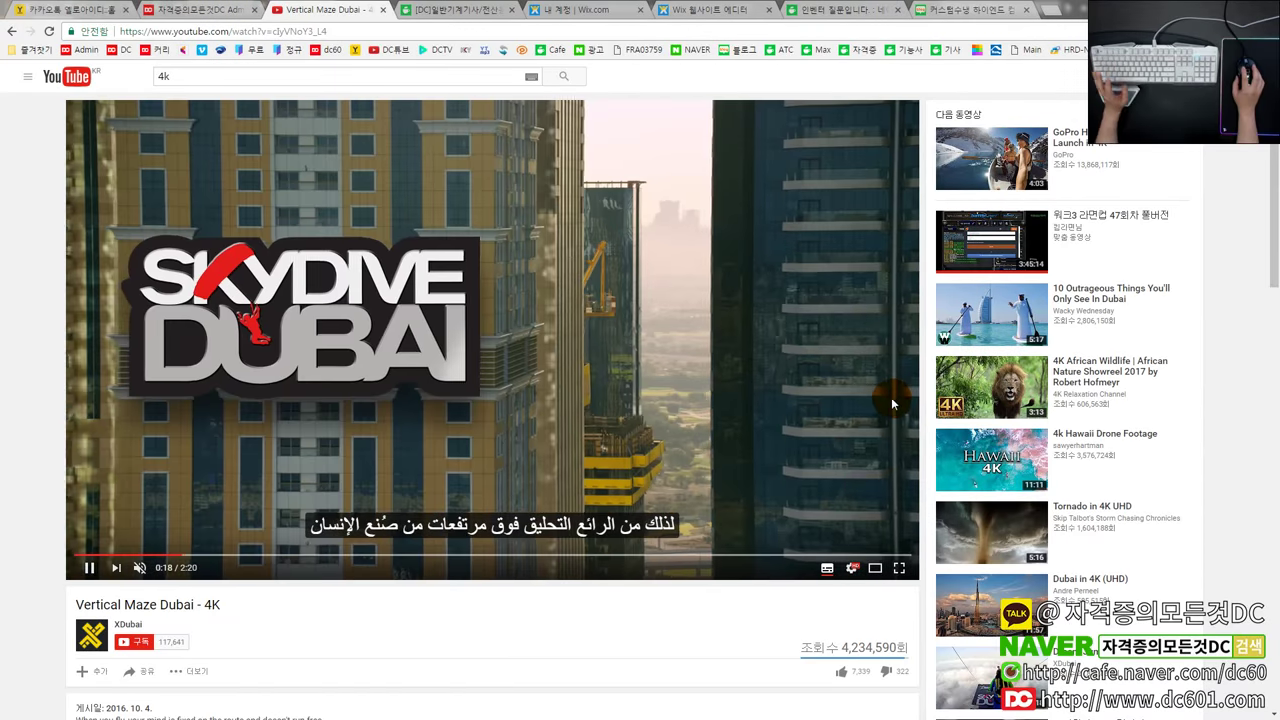
Restore 2160p quality, confirm it, and go back to the DC튜브 channel page.
click(899, 568)
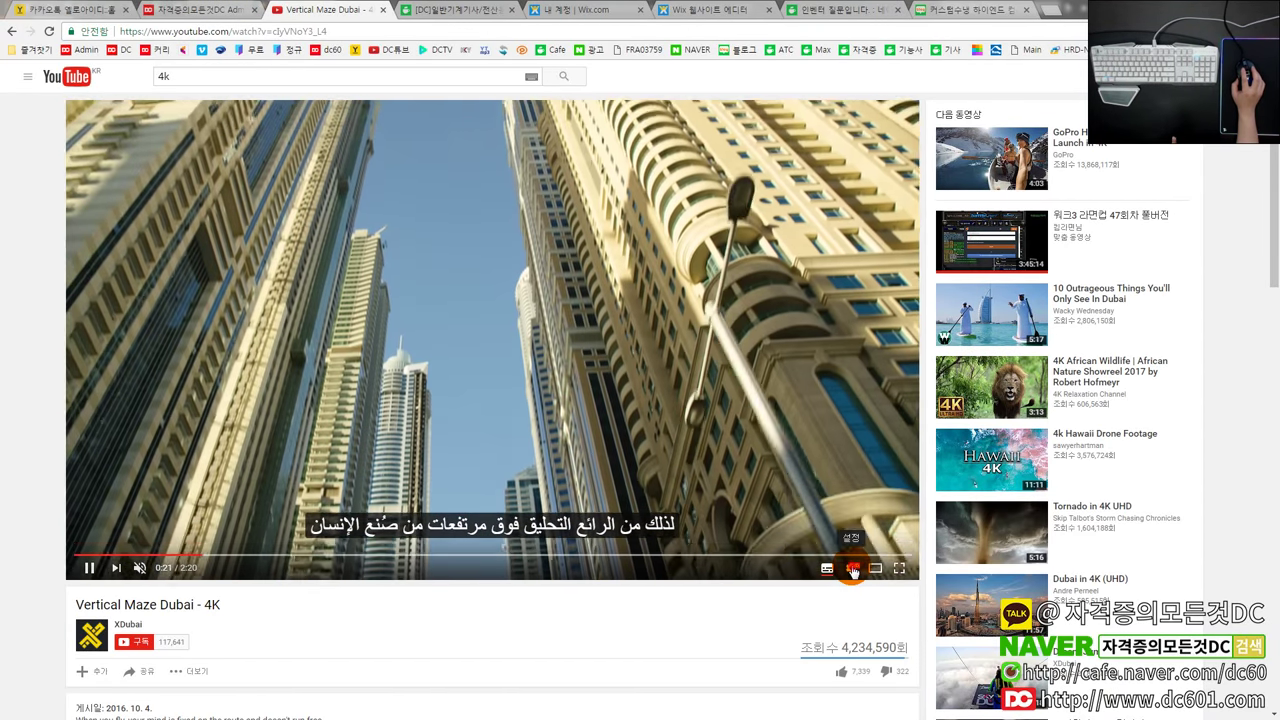
click(852, 570)
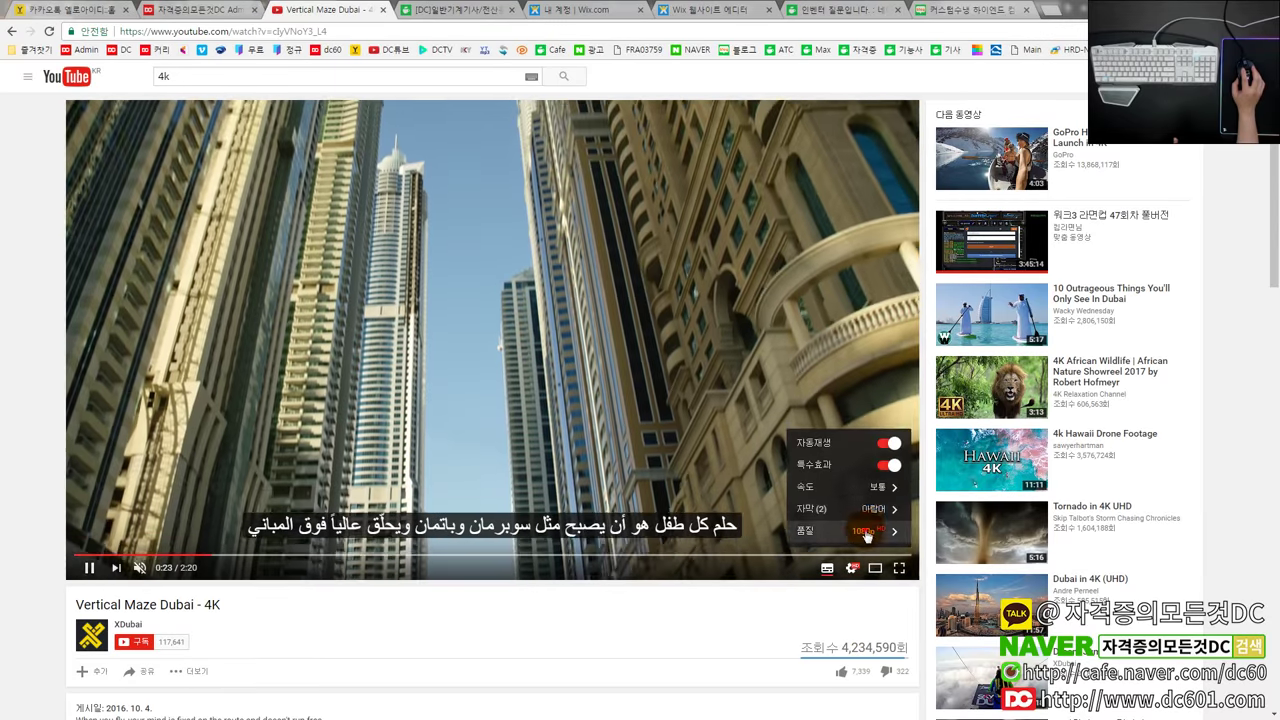
click(886, 528)
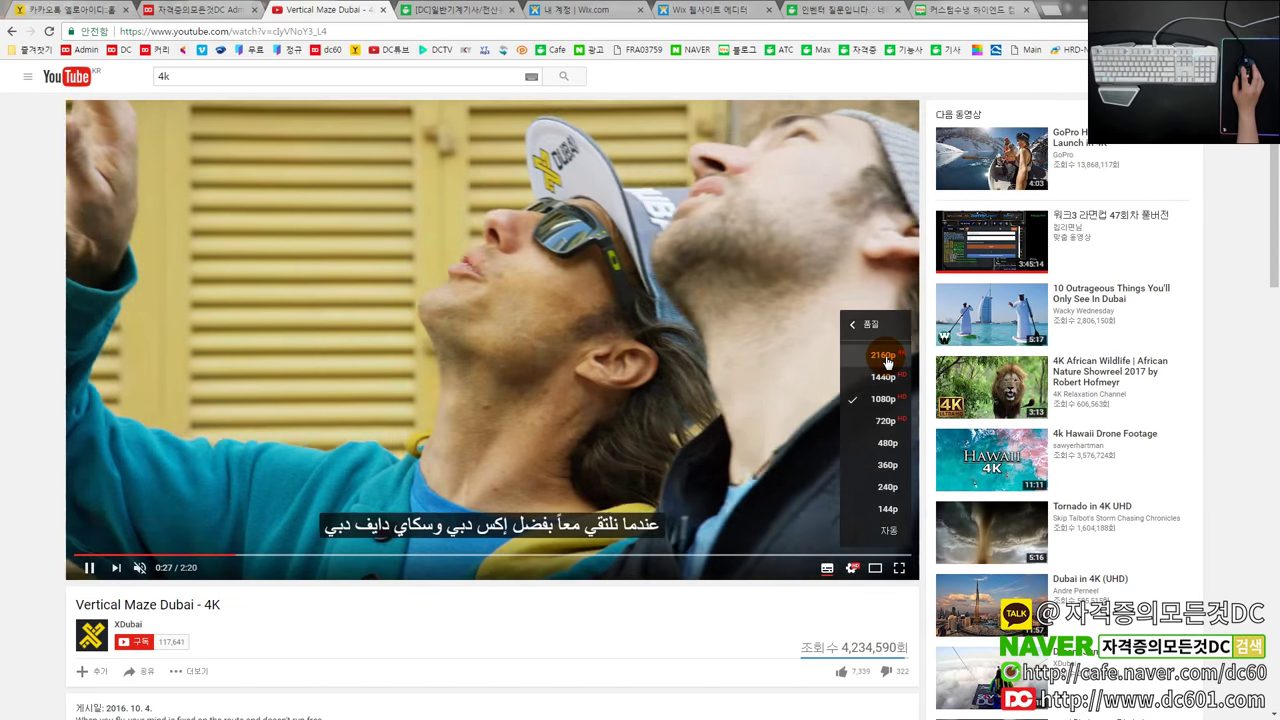
click(886, 356)
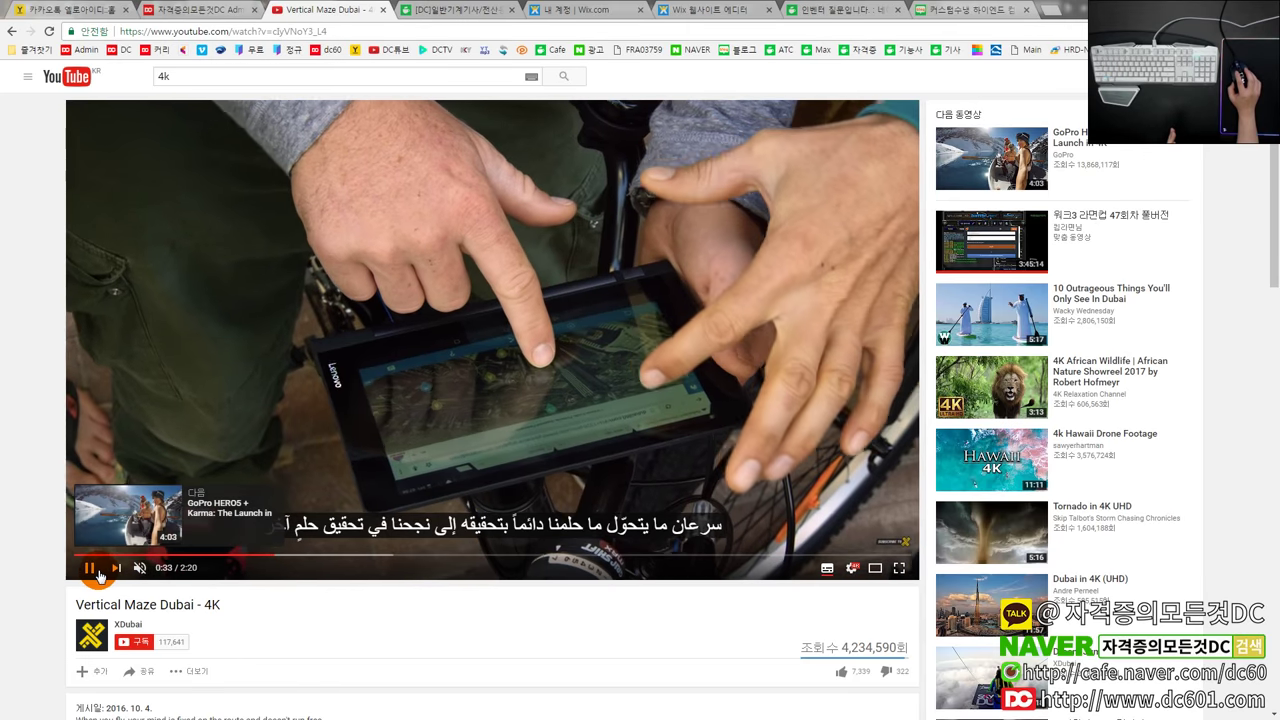
click(846, 566)
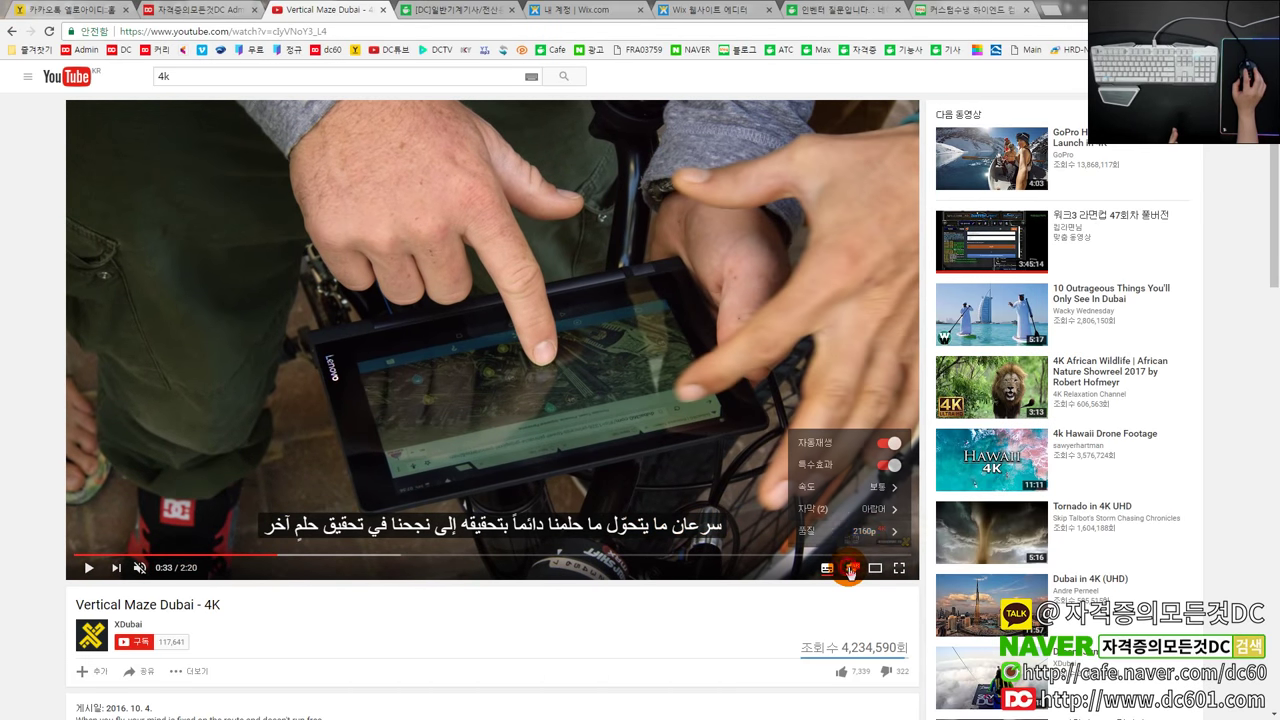
click(878, 524)
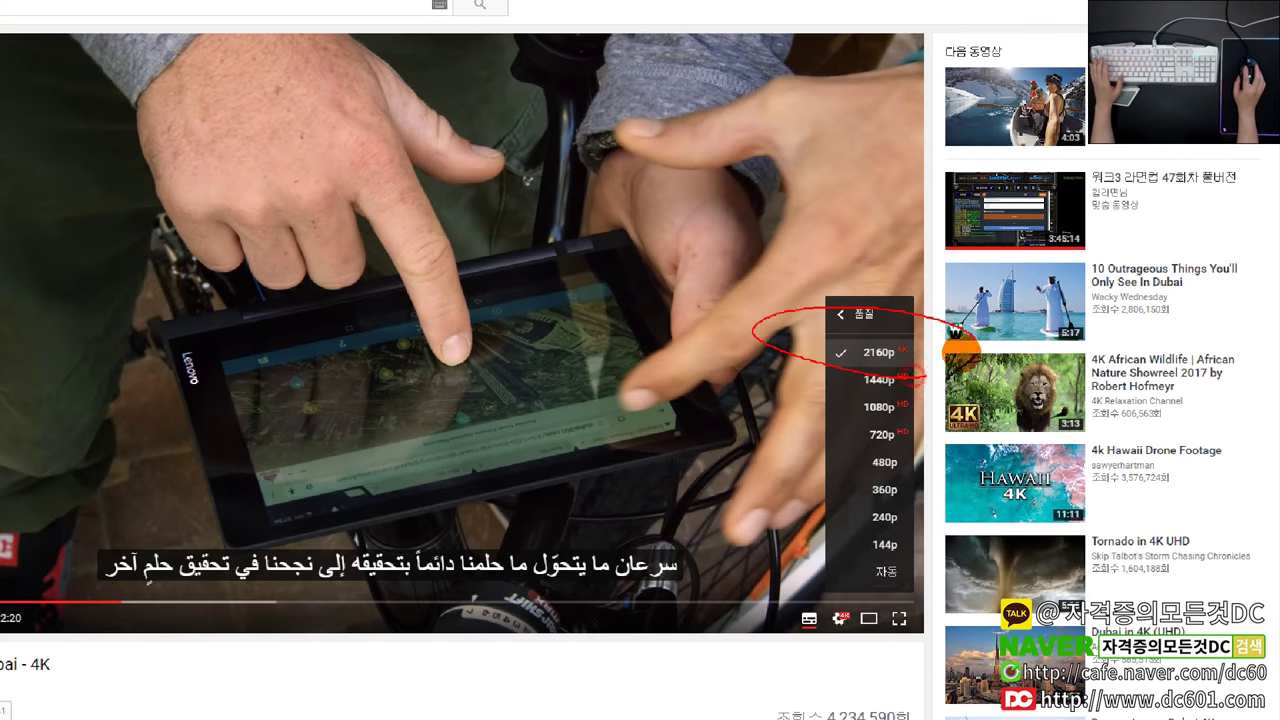
click(895, 368)
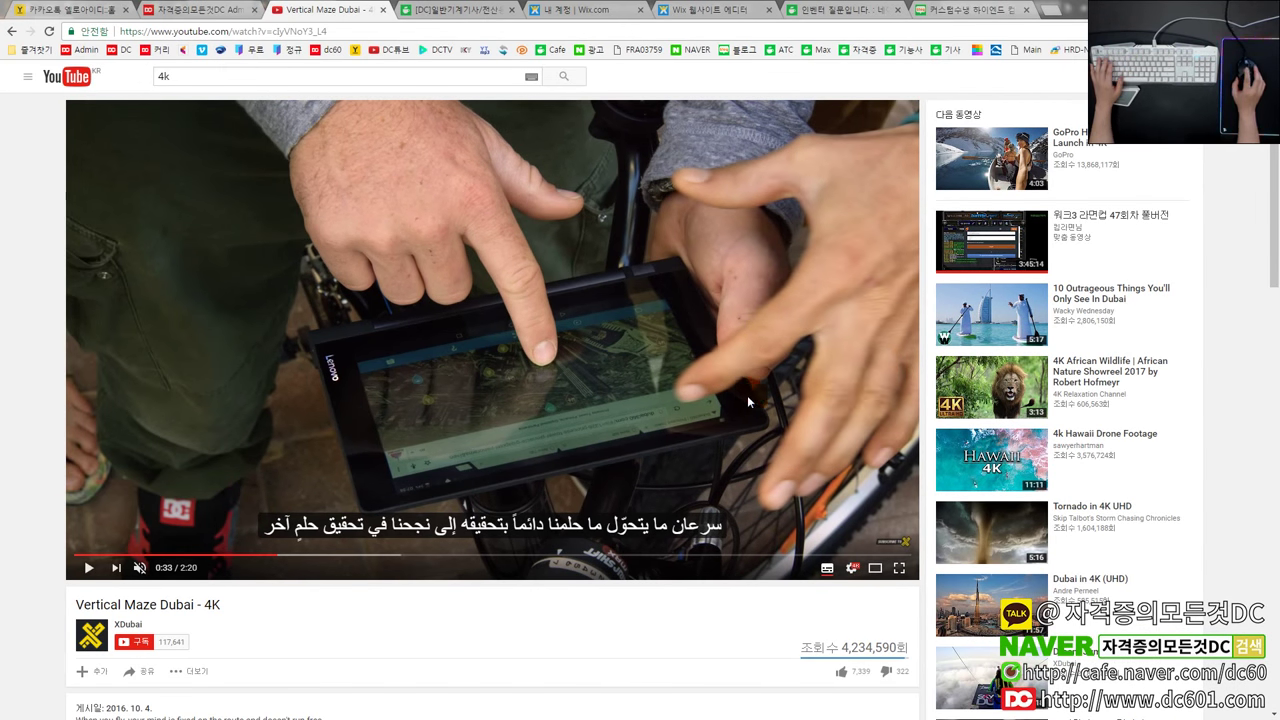
click(411, 231)
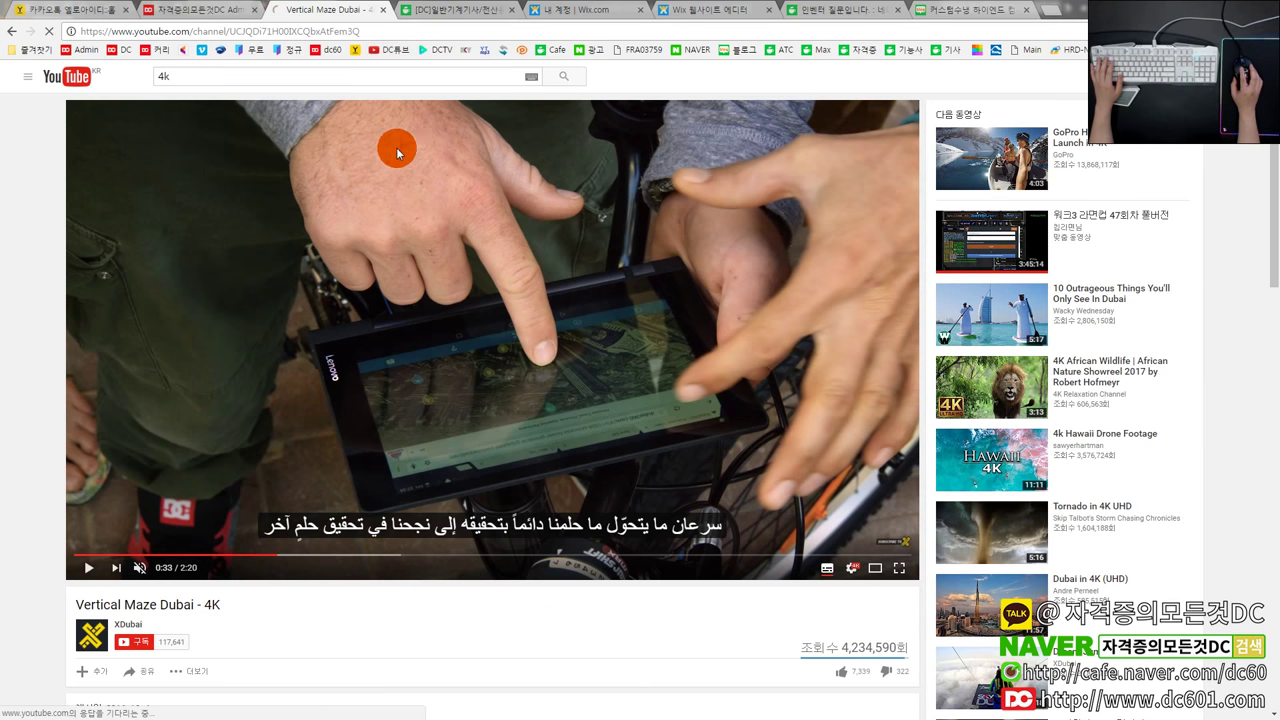